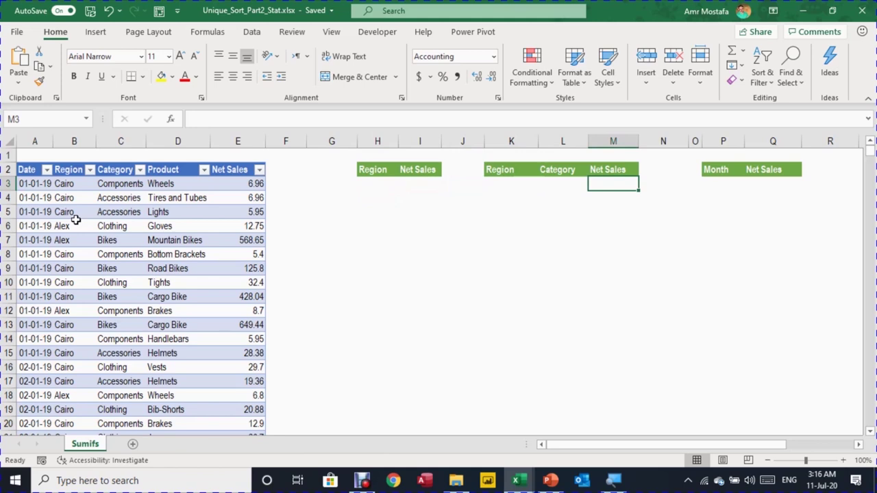
Examine the sales table's columns and the empty Region, Region/Category and Month summary areas beside it
{"action": "key", "text": "Right"}
{"action": "key", "text": "Right"}
{"action": "key", "text": "Right"}
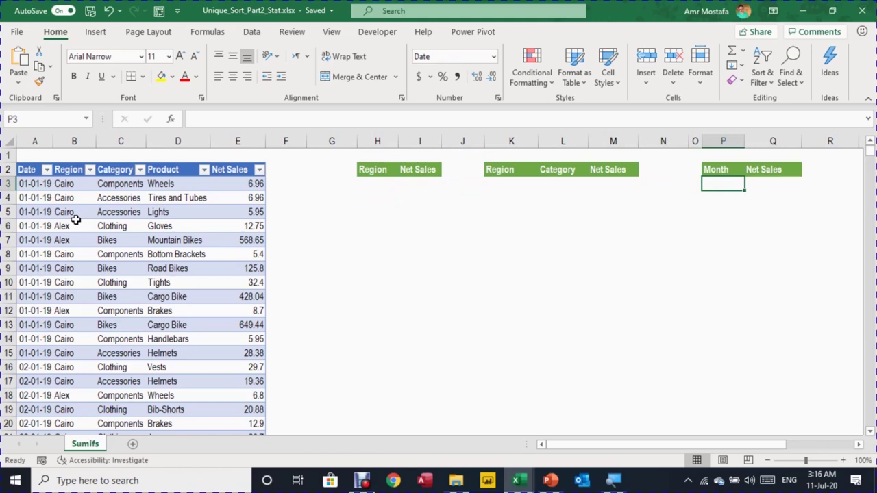
{"action": "key", "text": "Left"}
{"action": "key", "text": "Left"}
{"action": "key", "text": "Left"}
{"action": "key", "text": "Left"}
{"action": "key", "text": "Left"}
{"action": "key", "text": "Left"}
{"action": "key", "text": "Left"}
{"action": "key", "text": "Left"}
{"action": "key", "text": "Left"}
{"action": "key", "text": "Left"}
{"action": "key", "text": "Left"}
{"action": "key", "text": "Left"}
{"action": "key", "text": "Left"}
{"action": "key", "text": "Left"}
{"action": "key", "text": "Left"}
{"action": "key", "text": "Right"}
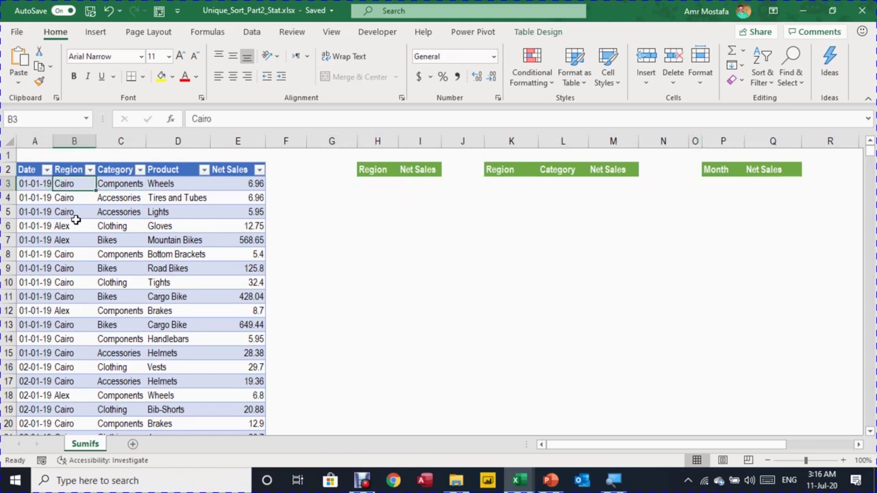
{"action": "key", "text": "Right"}
{"action": "key", "text": "Right"}
{"action": "key", "text": "Right"}
{"action": "key", "text": "Right"}
{"action": "key", "text": "Right"}
{"action": "key", "text": "Right"}
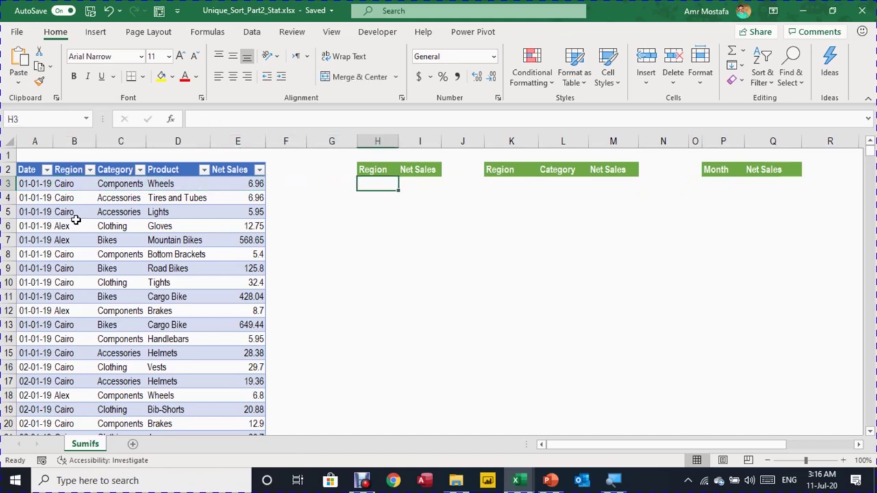
{"action": "key", "text": "Right"}
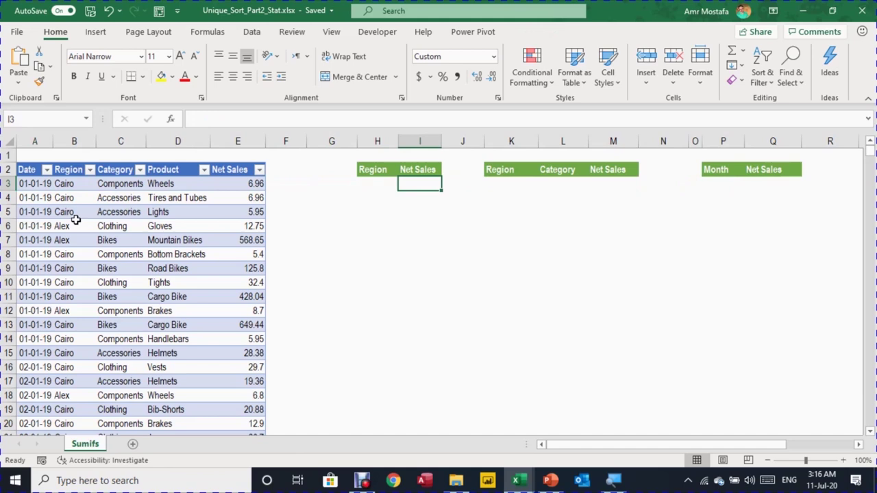
{"action": "key", "text": "Left"}
{"action": "key", "text": "Down"}
{"action": "key", "text": "Down"}
{"action": "key", "text": "Down"}
{"action": "key", "text": "Up"}
{"action": "key", "text": "Up"}
{"action": "key", "text": "Up"}
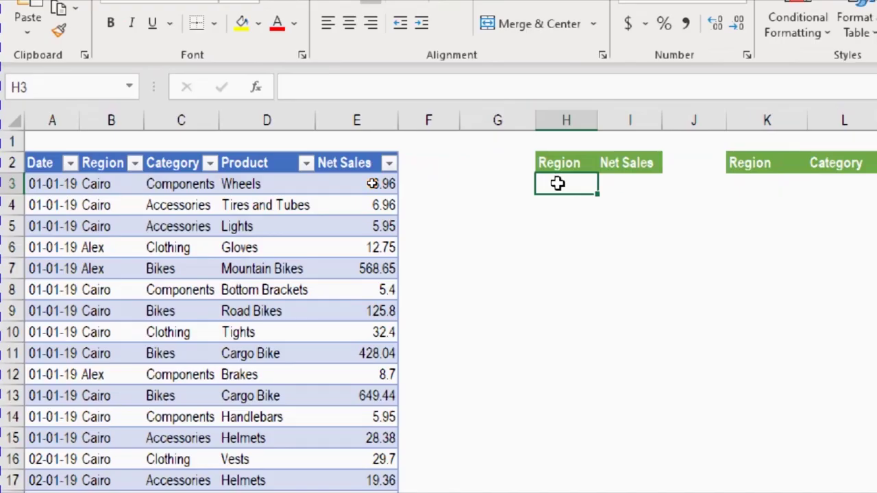
Enter =UNIQUE(SalesData[Region]) in H3 to list the distinct regions under the first summary's Region header
{"action": "type", "text": "="}
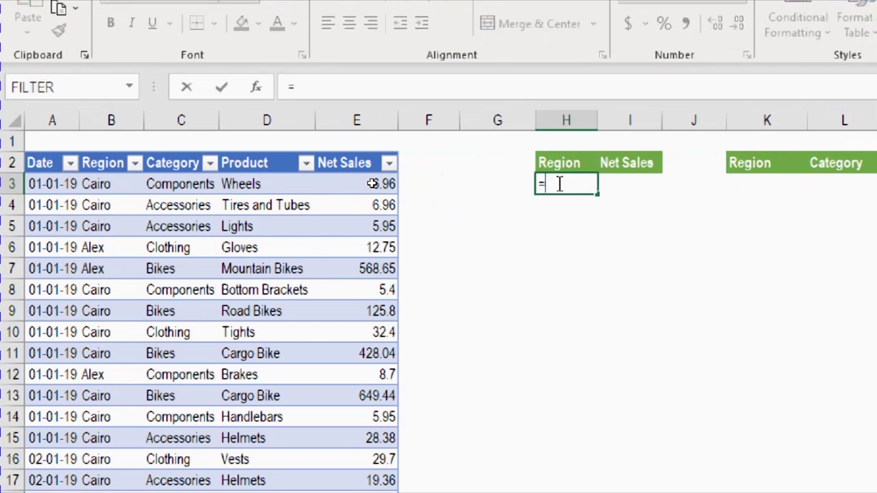
{"action": "type", "text": "uniq"}
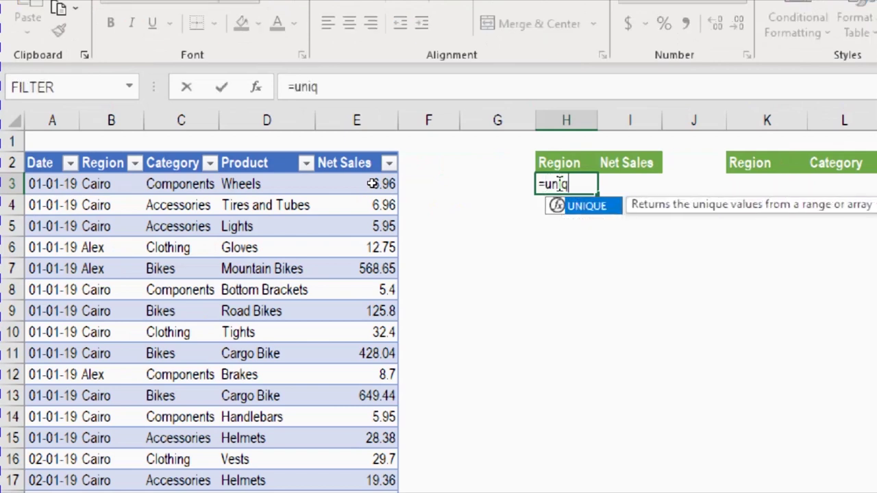
{"action": "key", "text": "Tab"}
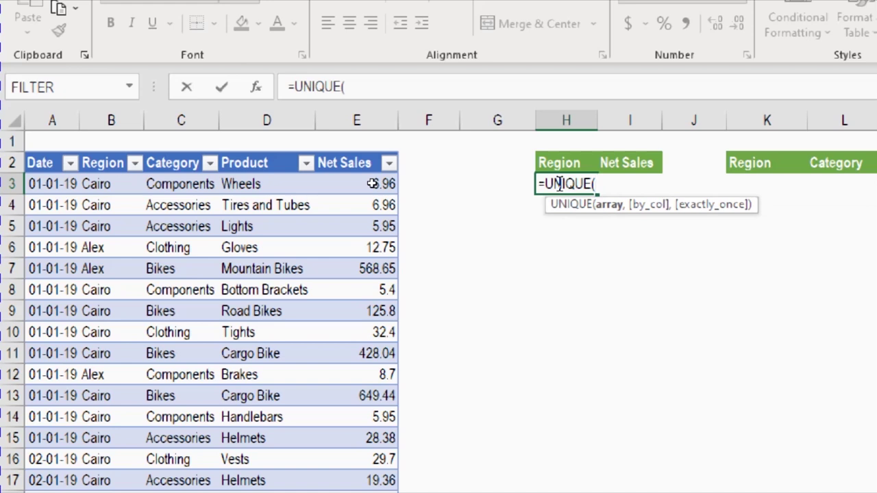
{"action": "type", "text": "Sale"}
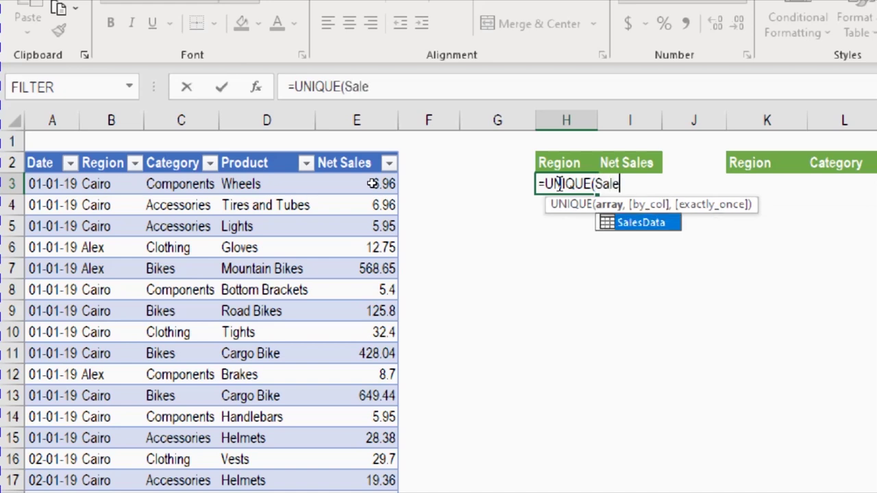
{"action": "double_click", "coordinate": [628, 224]}
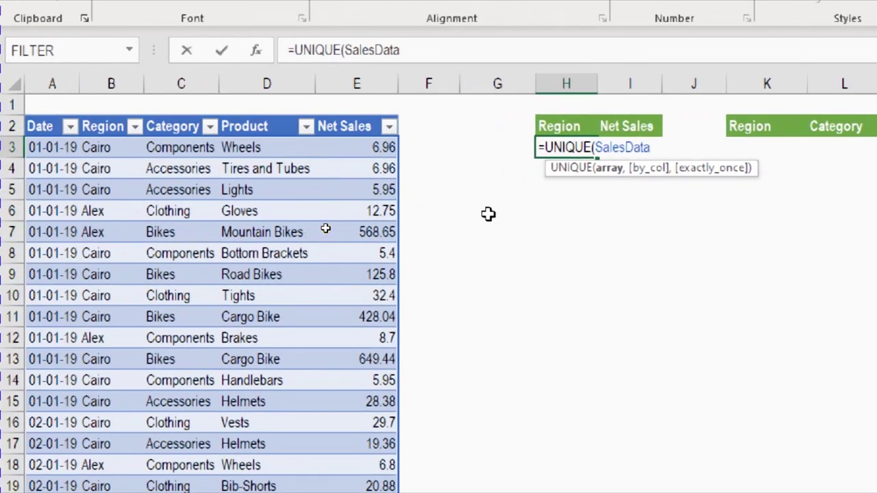
{"action": "type", "text": "["}
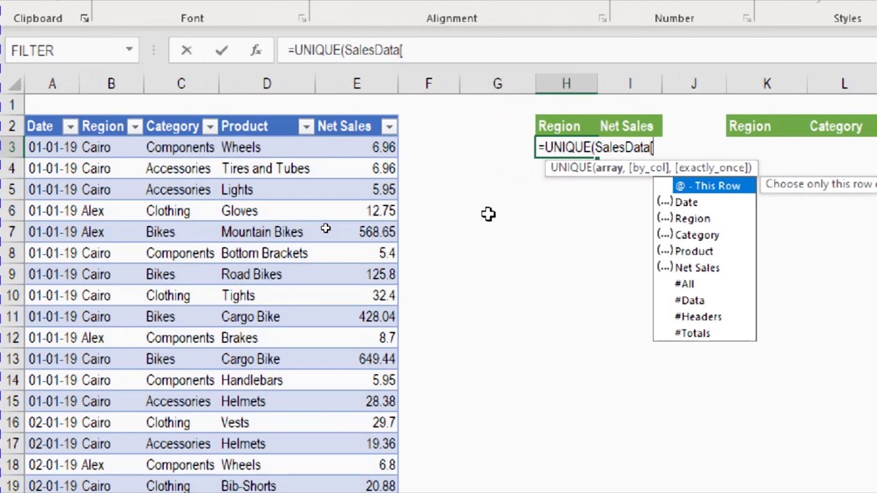
{"action": "key", "text": "Down"}
{"action": "key", "text": "Down"}
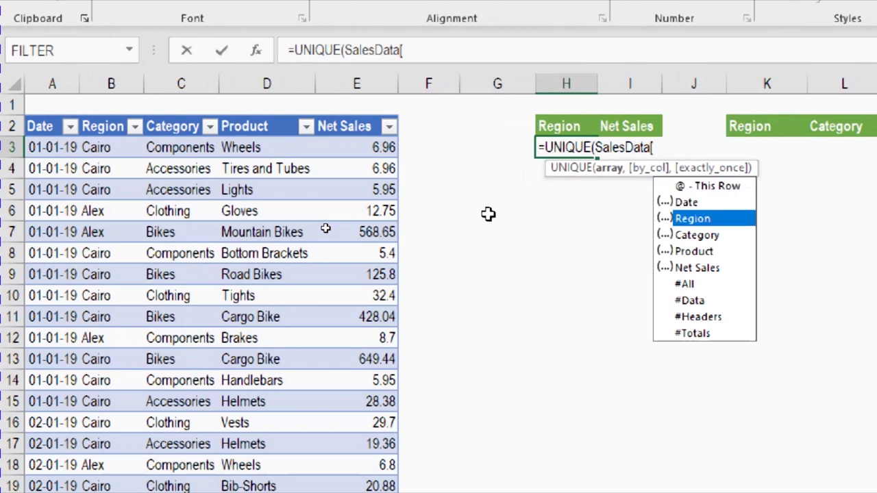
{"action": "key", "text": "Tab"}
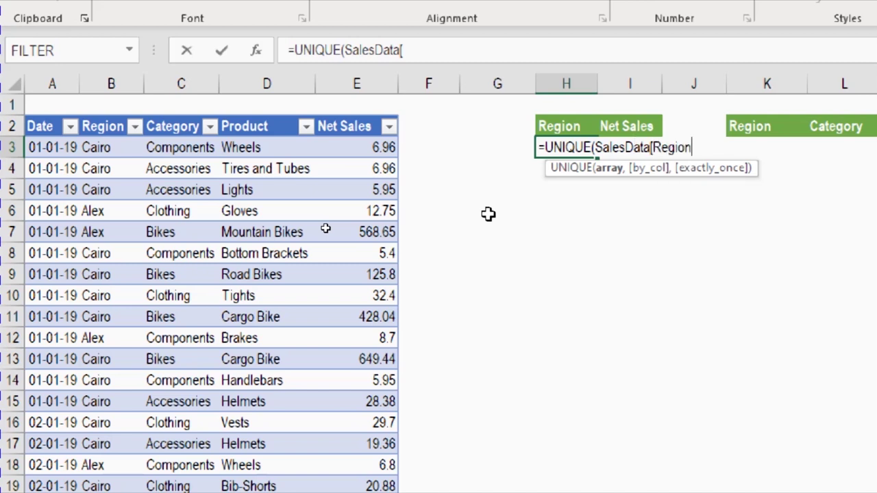
{"action": "type", "text": "]"}
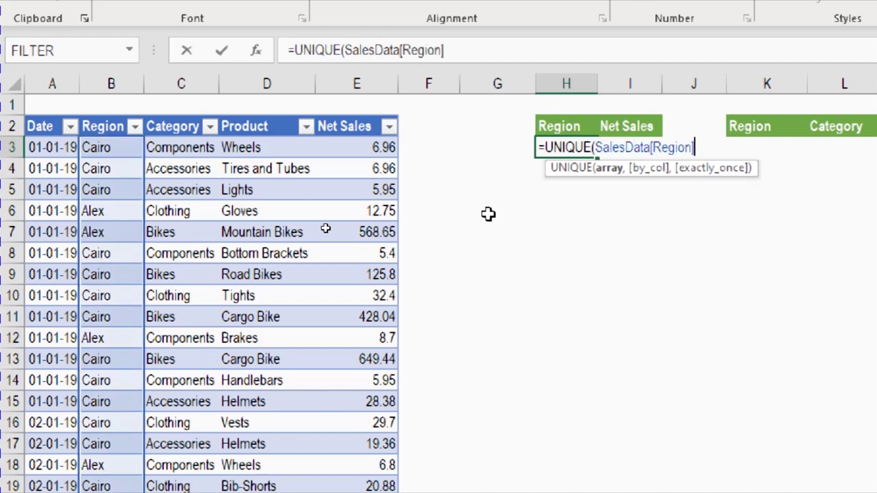
{"action": "type", "text": ")"}
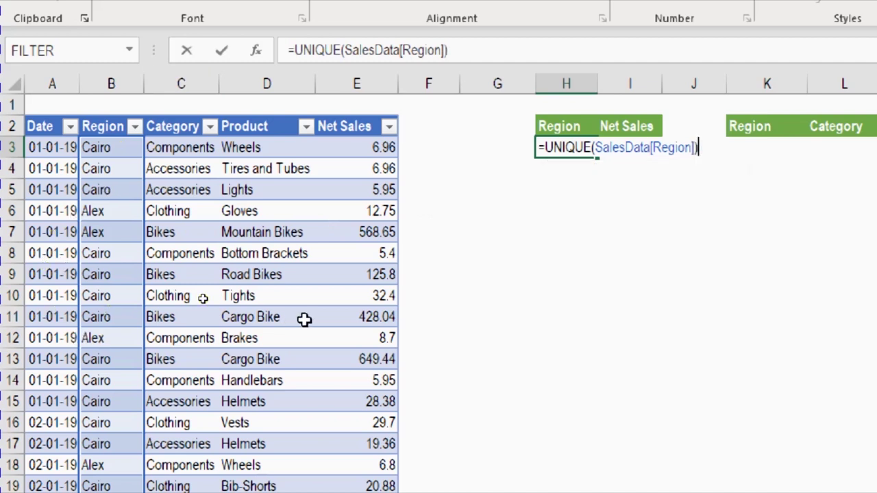
{"action": "key", "text": "Return"}
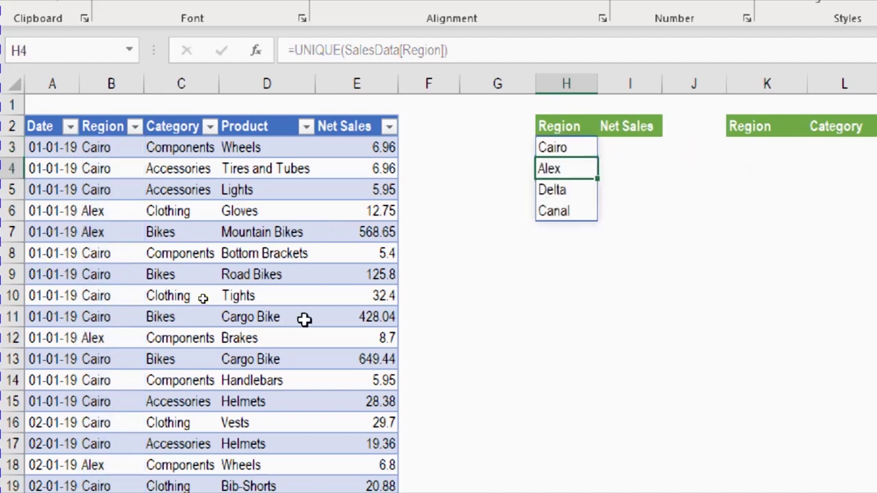
Inspect the spilled region list from H3 to H6 and the formula behind its cells
{"action": "key", "text": "Up"}
{"action": "key", "text": "Down"}
{"action": "key", "text": "Down"}
{"action": "key", "text": "Down"}
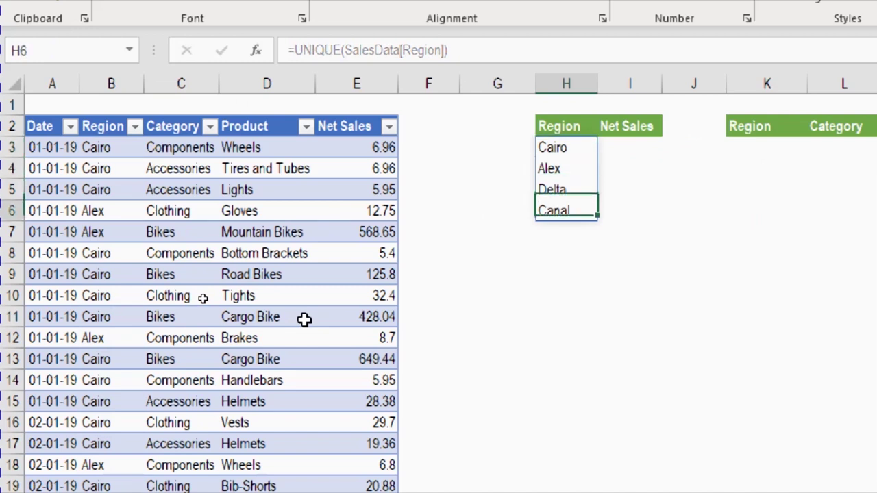
{"action": "key", "text": "Up"}
{"action": "key", "text": "Up"}
{"action": "key", "text": "Up"}
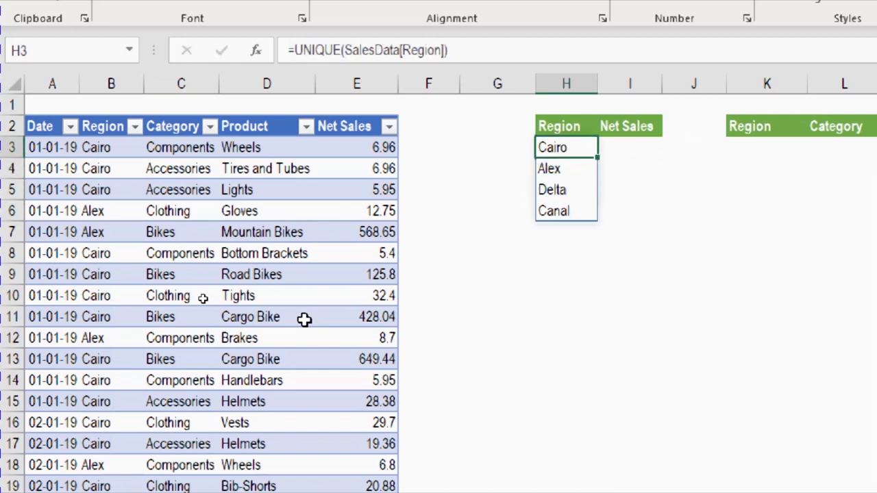
{"action": "key", "text": "Down"}
{"action": "key", "text": "Down"}
{"action": "key", "text": "Up"}
{"action": "key", "text": "Up"}
{"action": "key", "text": "Down"}
{"action": "key", "text": "Down"}
{"action": "key", "text": "Down"}
{"action": "key", "text": "Up"}
{"action": "key", "text": "Up"}
{"action": "key", "text": "Up"}
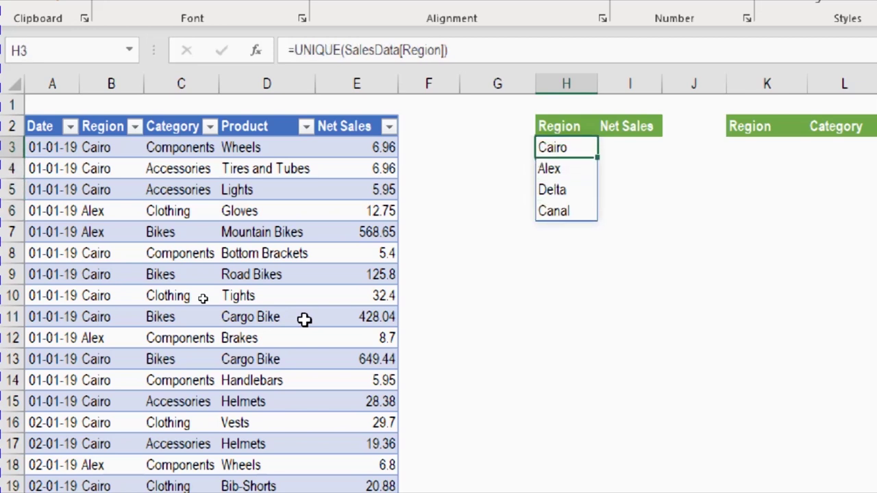
Wrap the H3 formula in SORT, making it =SORT(UNIQUE(SalesData[Region])), and check the spilled list
{"action": "left_click", "coordinate": [293, 52]}
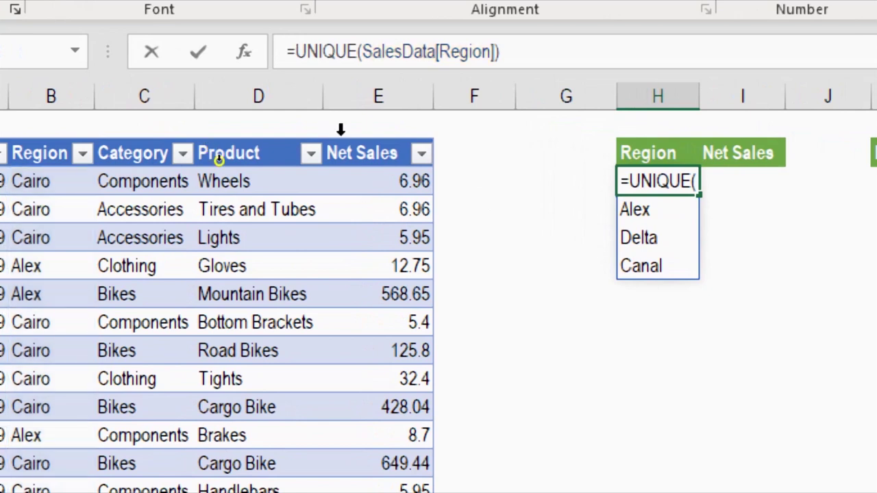
{"action": "type", "text": "Sor"}
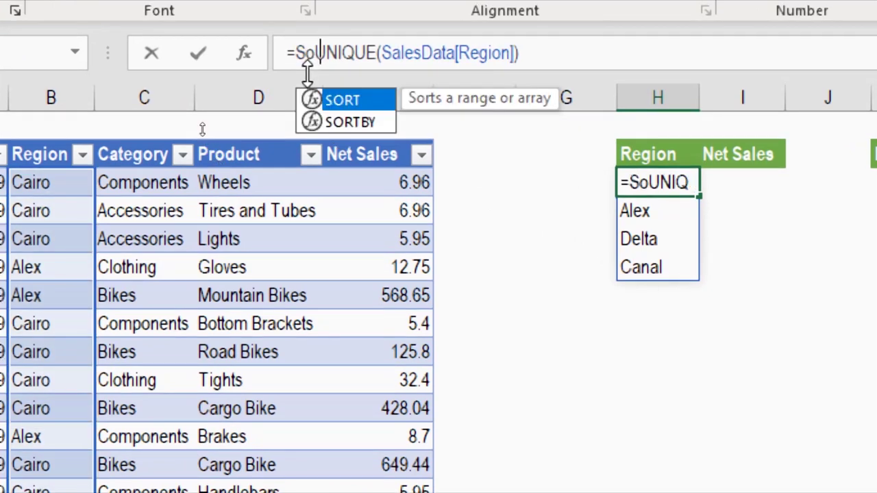
{"action": "key", "text": "Tab"}
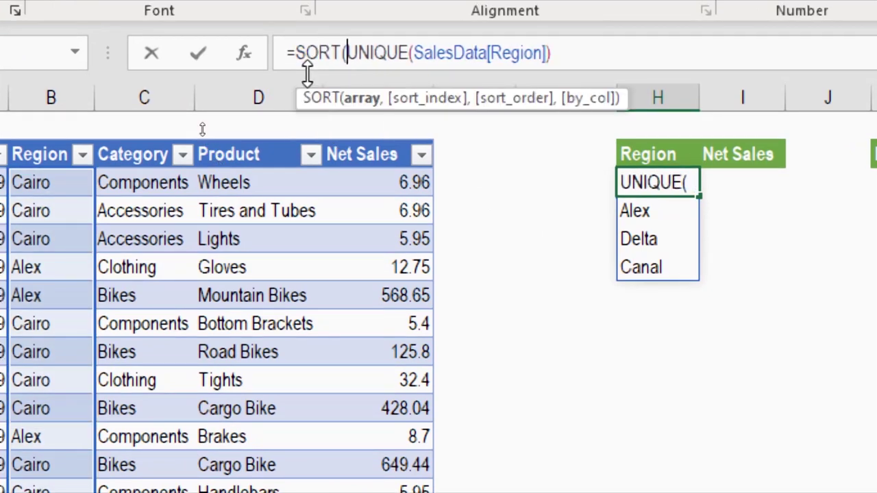
{"action": "left_click", "coordinate": [607, 56]}
{"action": "type", "text": "))"}
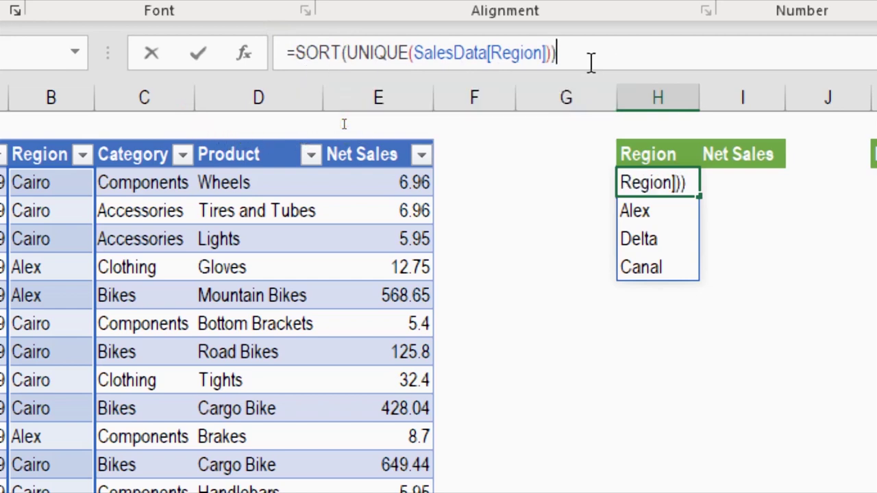
{"action": "key", "text": "Return"}
{"action": "key", "text": "Up"}
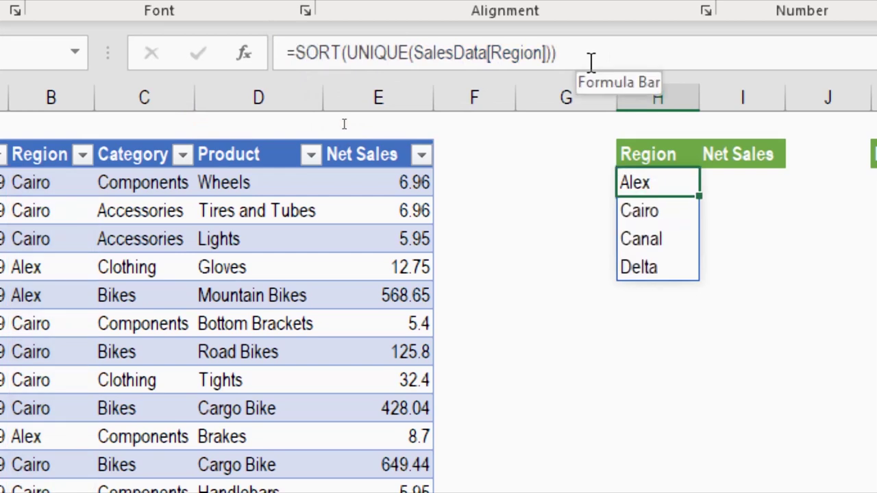
{"action": "key", "text": "Down"}
{"action": "key", "text": "Down"}
{"action": "key", "text": "Down"}
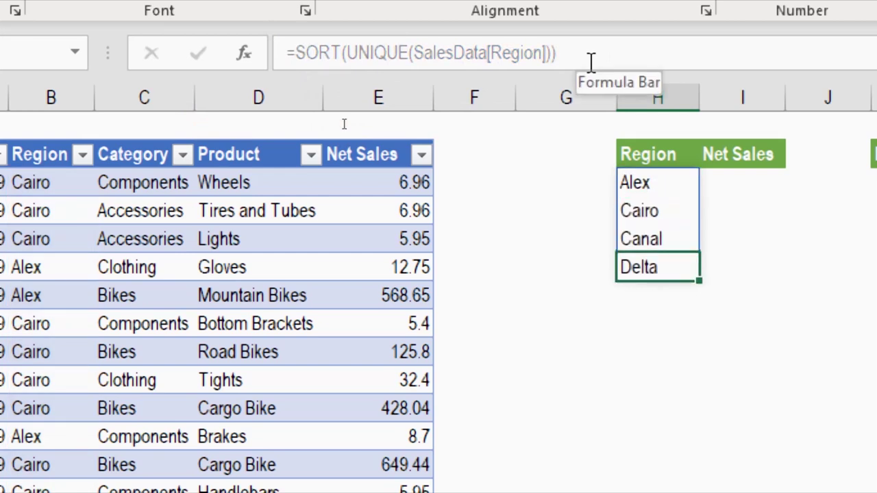
Start a SUMIFS formula in I3 of the region summary with SalesData[Net Sales] as the sum range
{"action": "key", "text": "Right"}
{"action": "key", "text": "Up"}
{"action": "key", "text": "Up"}
{"action": "key", "text": "Up"}
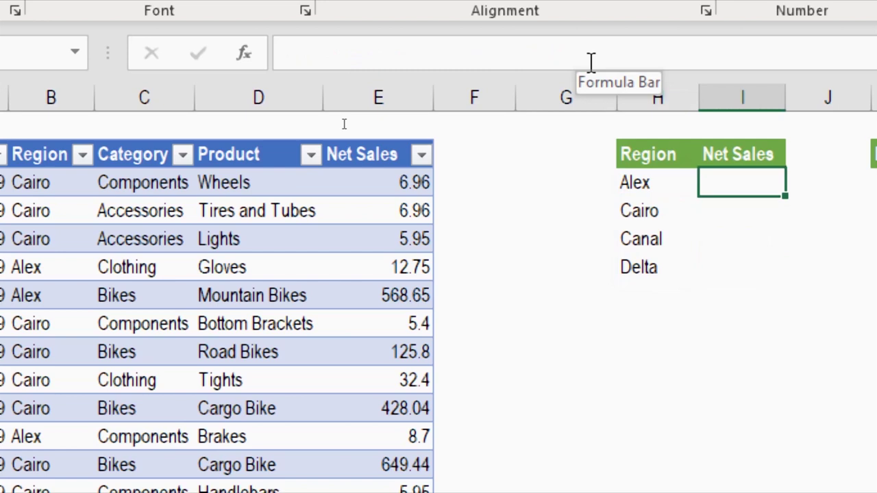
{"action": "type", "text": "="}
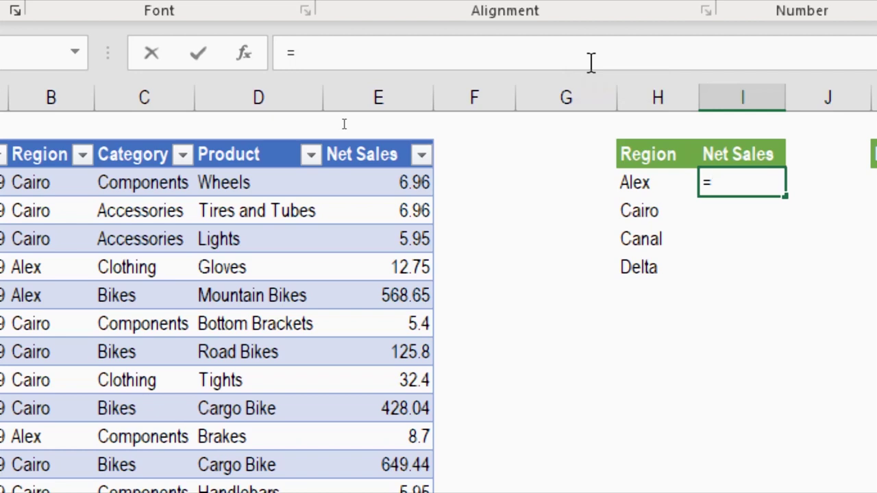
{"action": "type", "text": "sumif"}
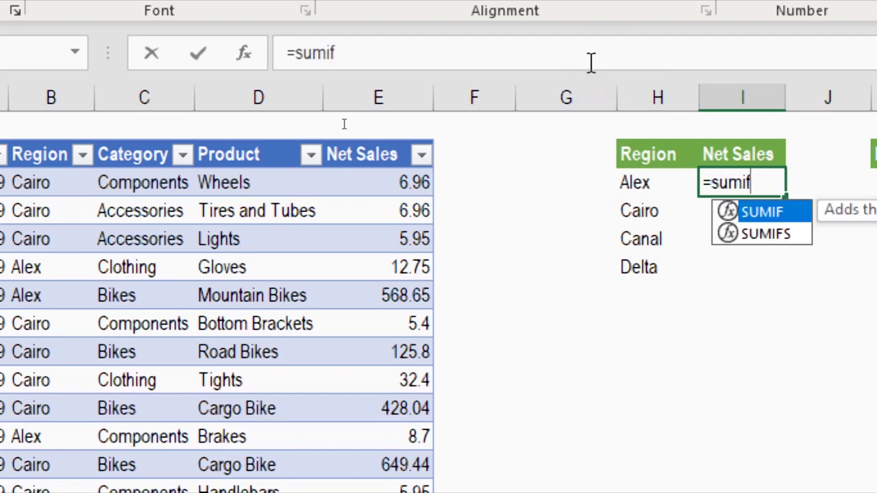
{"action": "key", "text": "Down"}
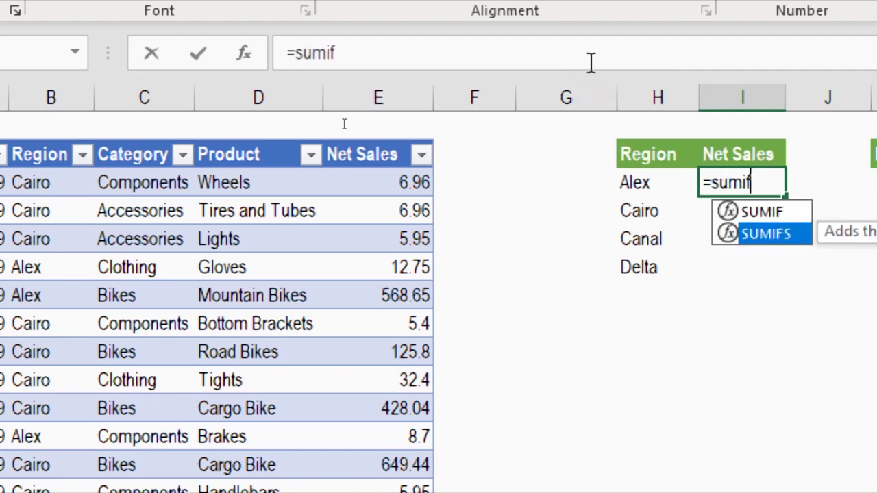
{"action": "key", "text": "Tab"}
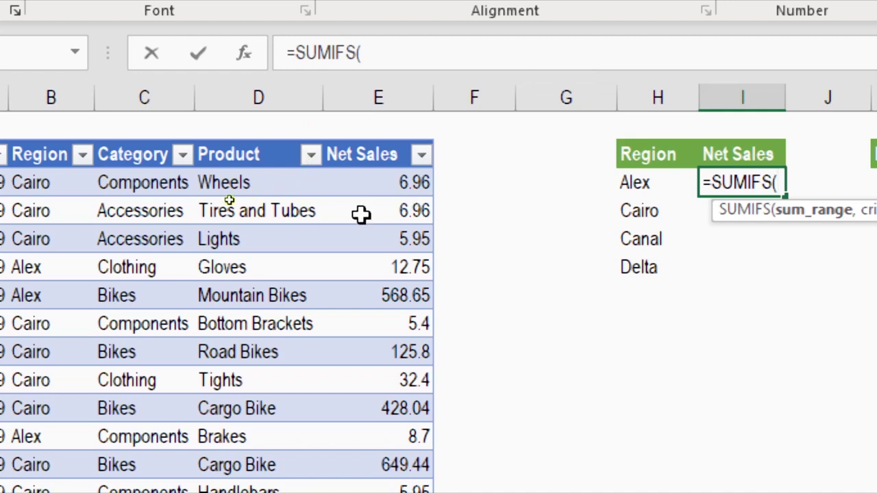
{"action": "left_click", "coordinate": [376, 139]}
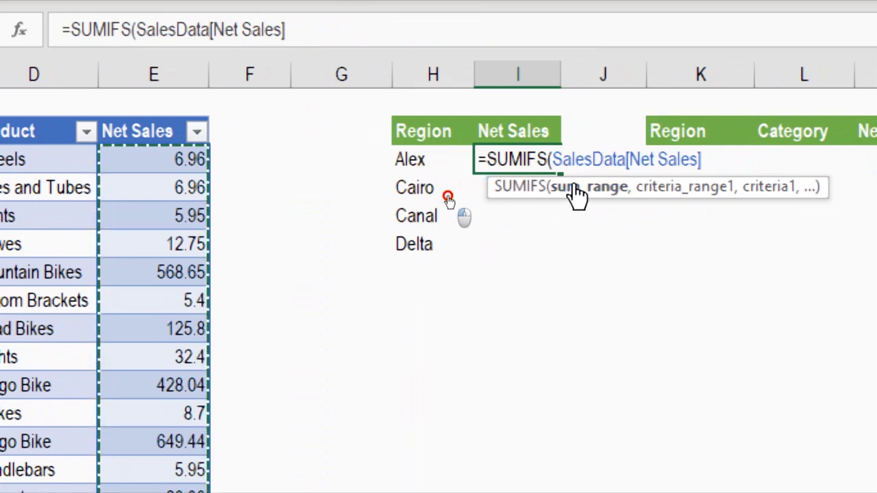
{"action": "left_click", "coordinate": [566, 206]}
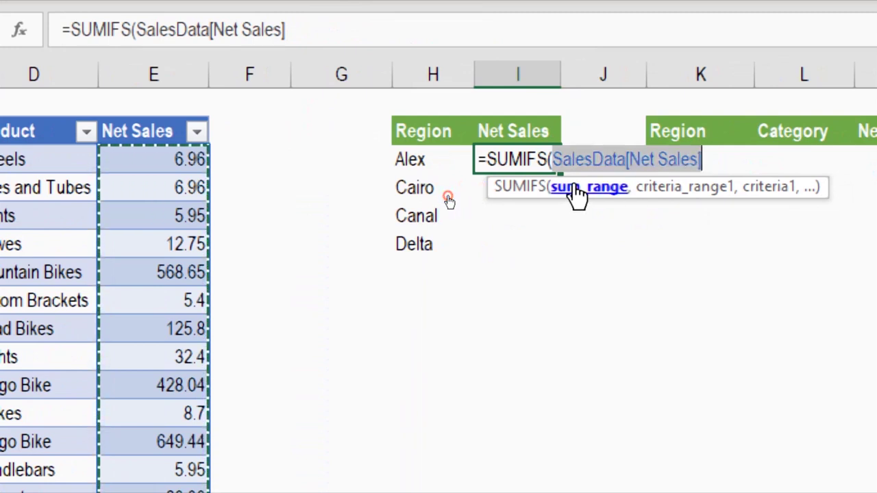
{"action": "left_click", "coordinate": [713, 160]}
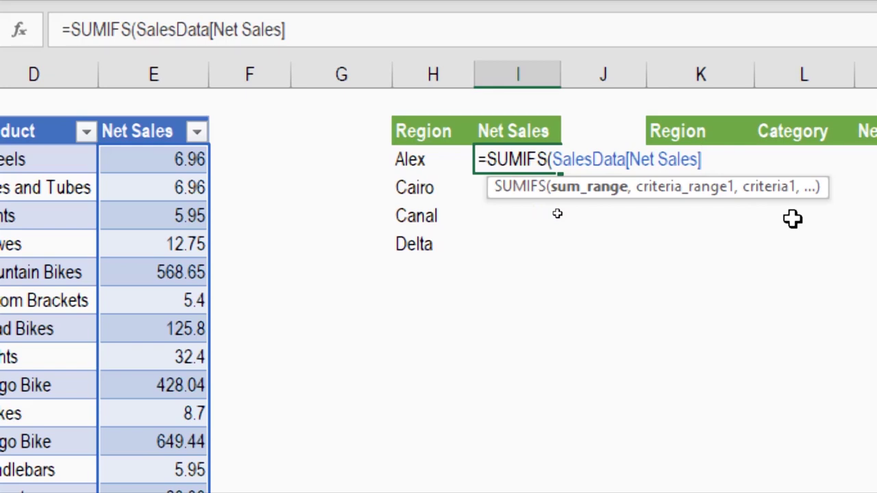
Add SalesData[Region] as criteria range and H3 as criterion, completing =SUMIFS(SalesData[Net Sales],SalesData[Region],H3) in I3
{"action": "type", "text": ","}
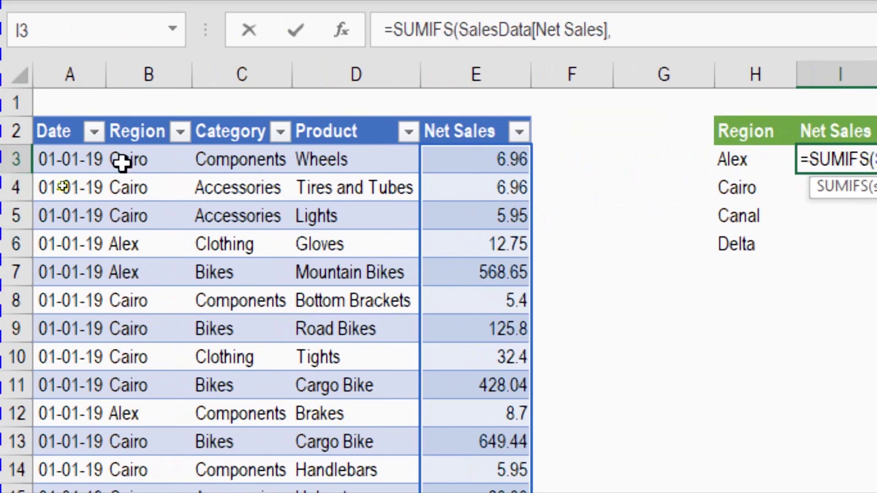
{"action": "left_click", "coordinate": [144, 119]}
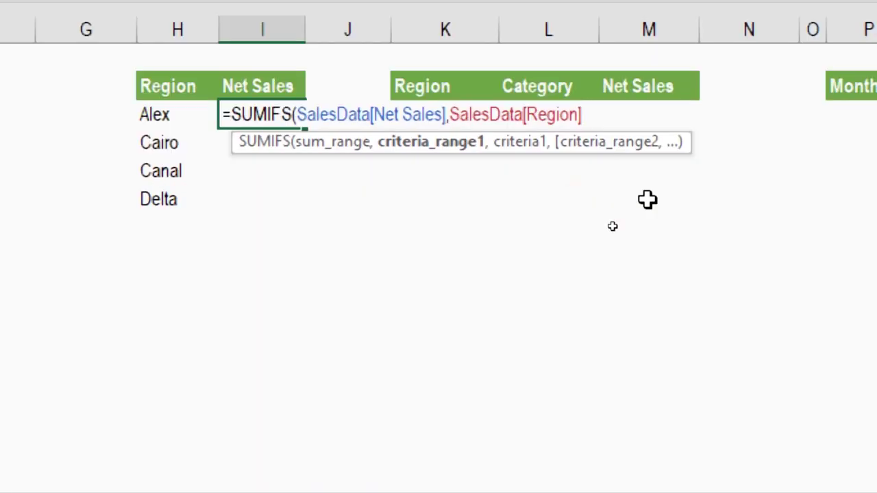
{"action": "type", "text": ","}
{"action": "left_click", "coordinate": [431, 144]}
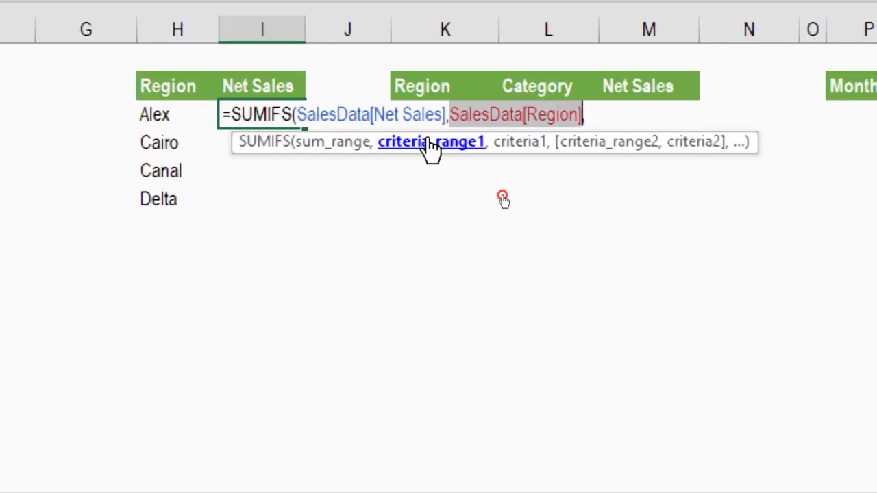
{"action": "left_click", "coordinate": [515, 142]}
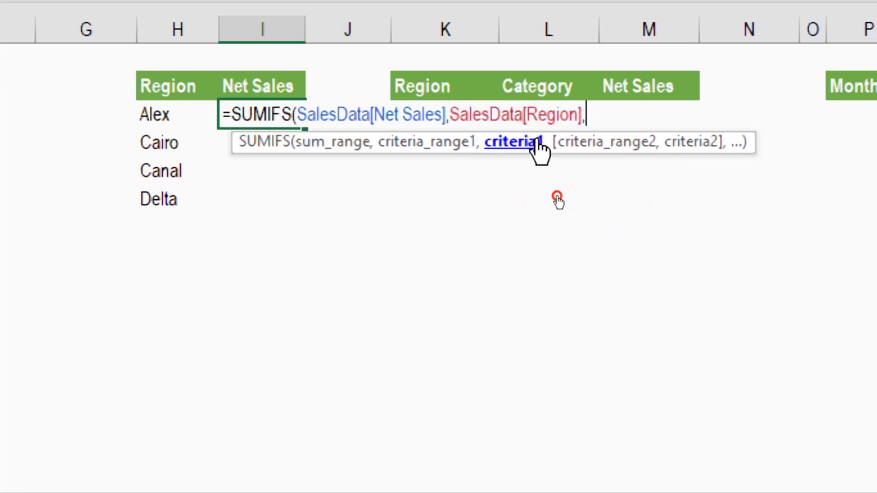
{"action": "left_click", "coordinate": [158, 113]}
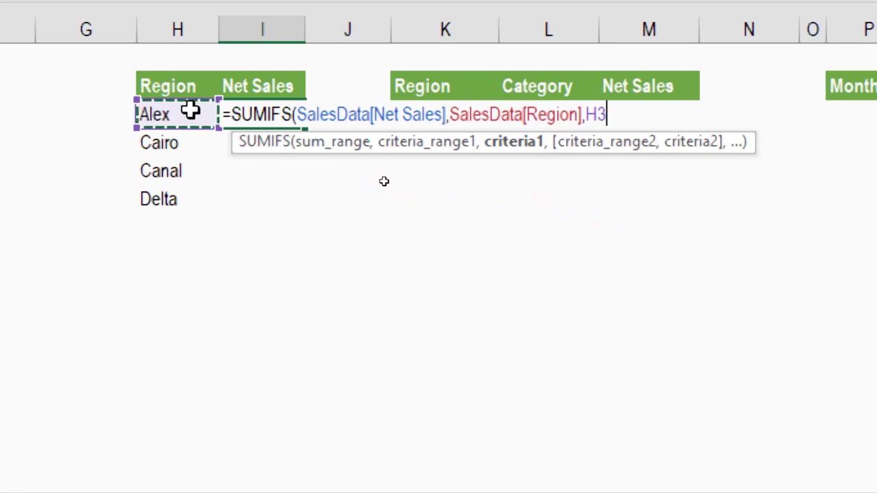
{"action": "type", "text": ")"}
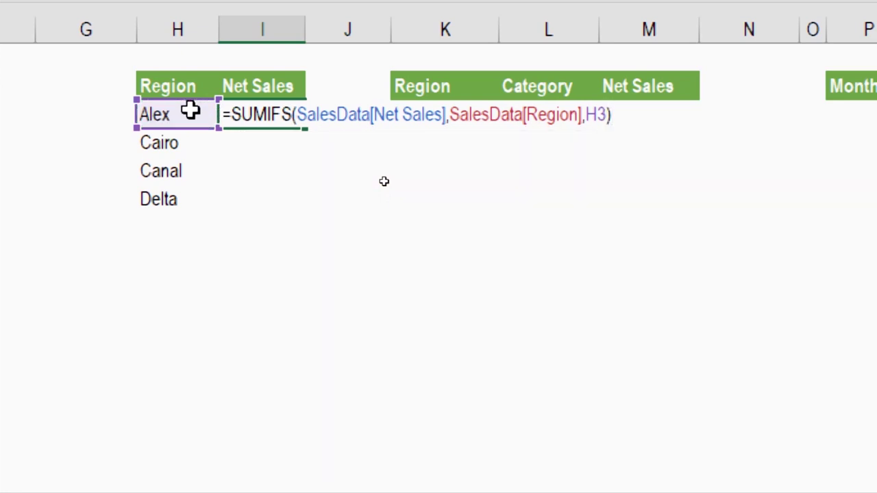
{"action": "key", "text": "Return"}
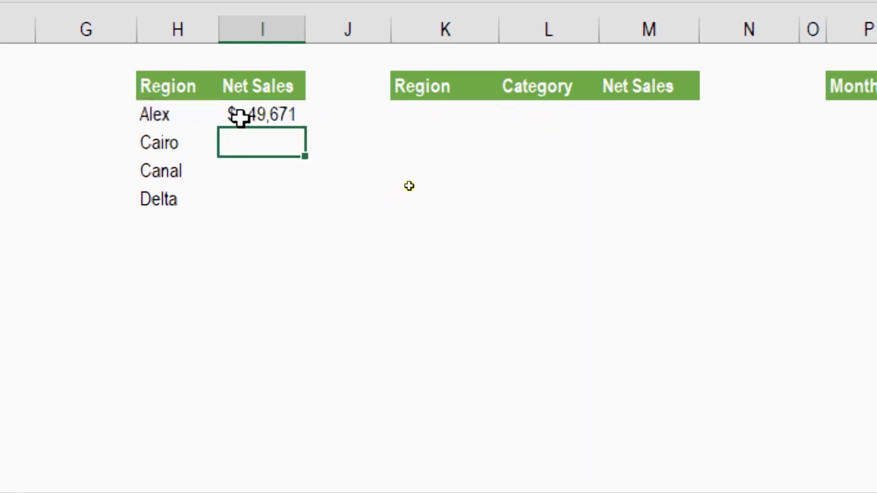
Fill the SUMIFS formula from I3 down to I6 so every listed region gets its net sales
{"action": "left_click", "coordinate": [239, 117]}
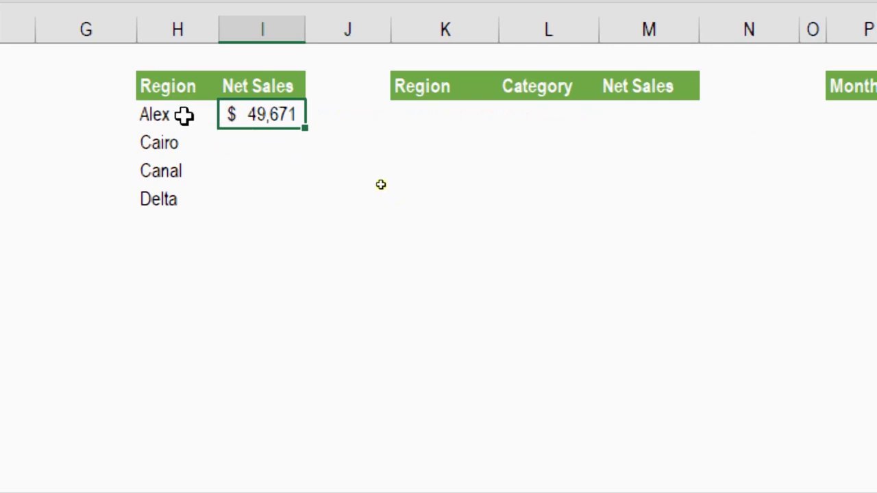
{"action": "left_click_drag", "start_coordinate": [305, 129], "coordinate": [280, 225]}
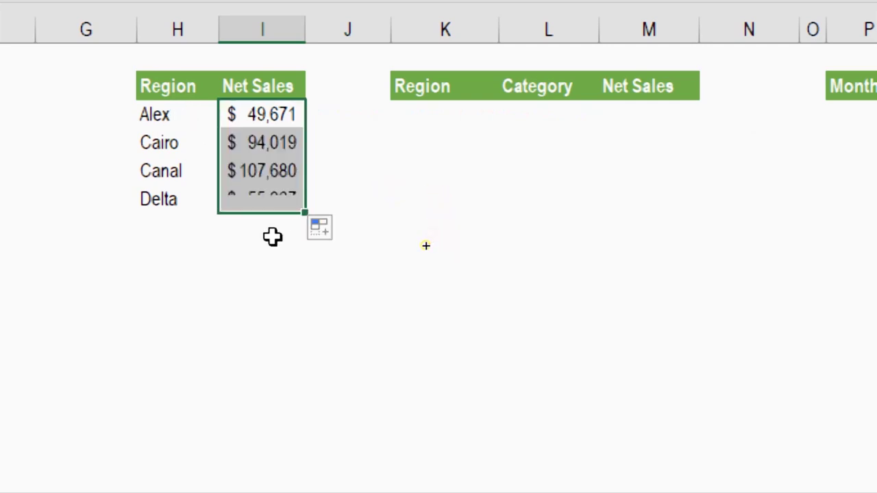
{"action": "left_click_drag", "start_coordinate": [290, 186], "coordinate": [198, 63]}
Label H1 as Total above the region summary and enter =SUM(I3:I6) in I1
{"action": "left_click", "coordinate": [198, 63]}
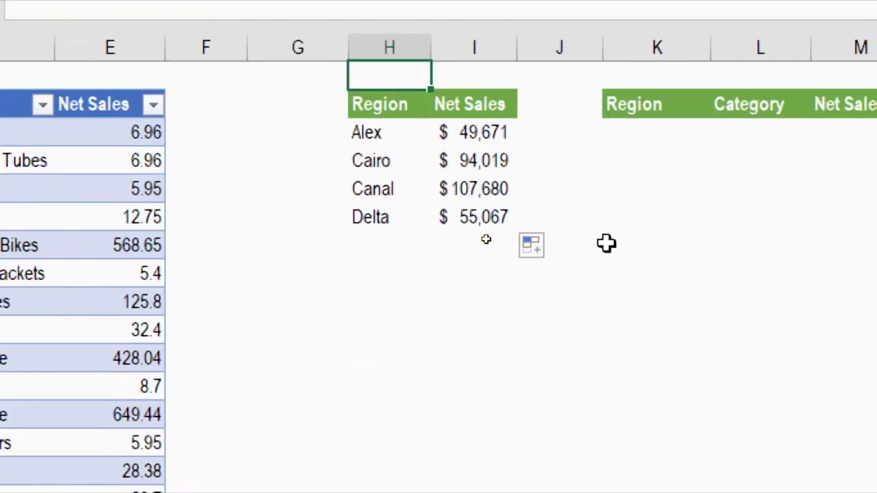
{"action": "type", "text": "Total"}
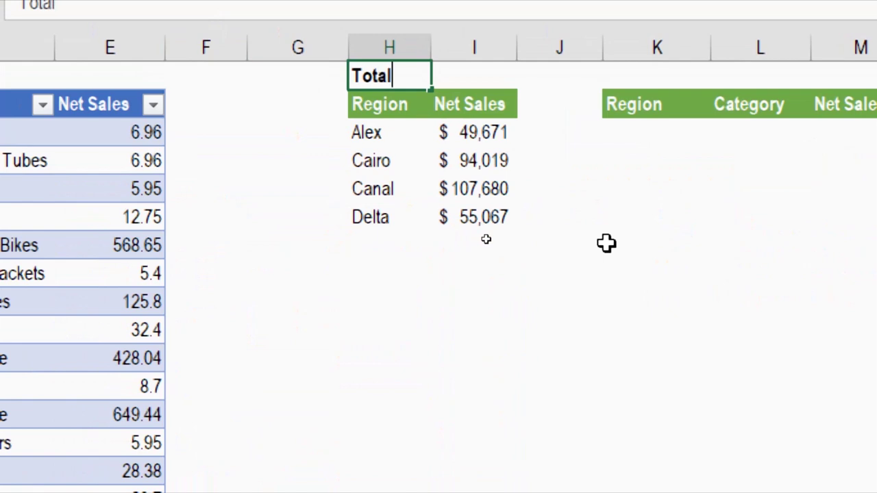
{"action": "key", "text": "Tab"}
{"action": "type", "text": "=Sum("}
{"action": "key", "text": "Down"}
{"action": "key", "text": "ctrl+shift+Down"}
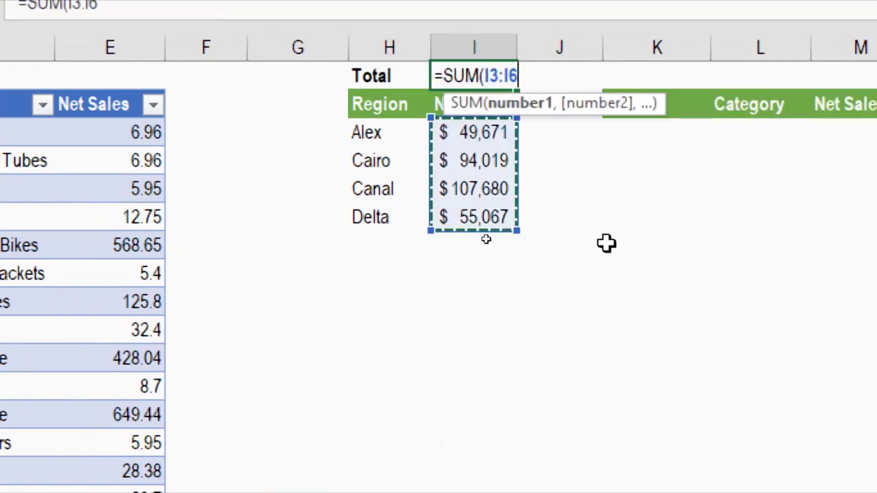
{"action": "type", "text": ")"}
{"action": "key", "text": "Return"}
Examine the total in I1, the region list formula in H3 and the SUMIFS formulas in I3 to I6
{"action": "key", "text": "Up"}
{"action": "key", "text": "Down"}
{"action": "key", "text": "Down"}
{"action": "key", "text": "Up"}
{"action": "key", "text": "Up"}
{"action": "key", "text": "Down"}
{"action": "key", "text": "Down"}
{"action": "key", "text": "Down"}
{"action": "key", "text": "Down"}
{"action": "key", "text": "Down"}
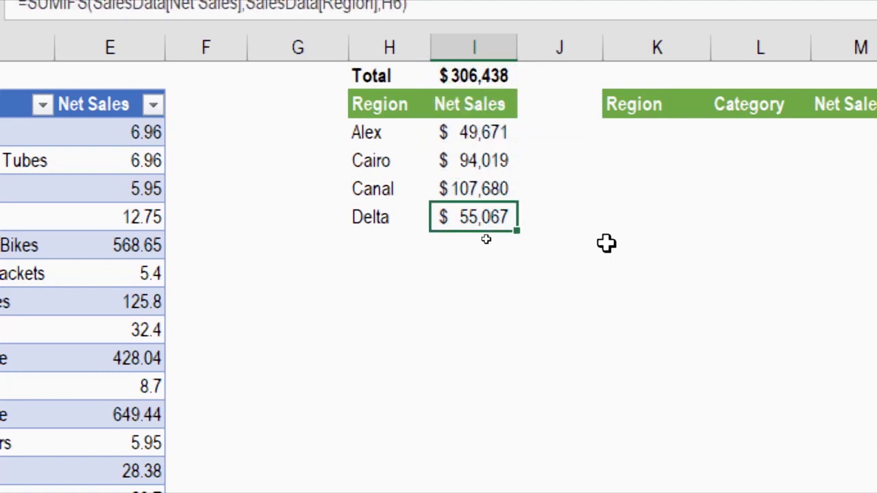
{"action": "left_click", "coordinate": [468, 79]}
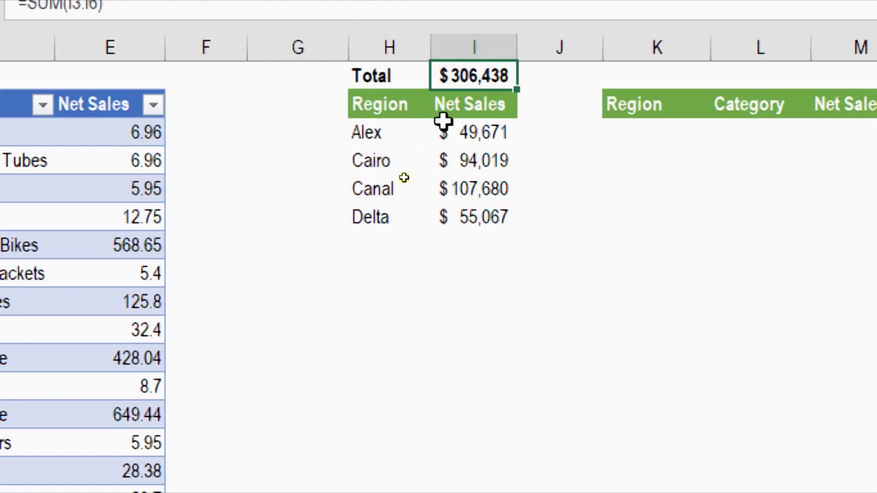
{"action": "left_click", "coordinate": [394, 133]}
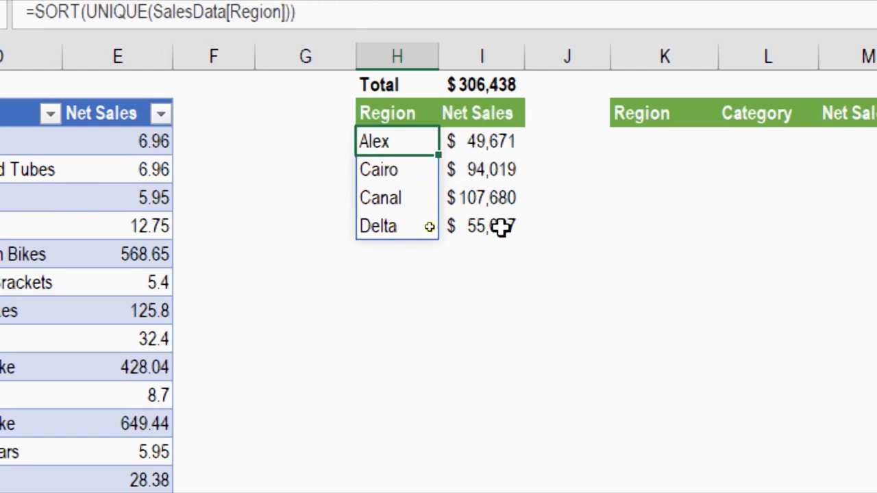
{"action": "left_click", "coordinate": [483, 141]}
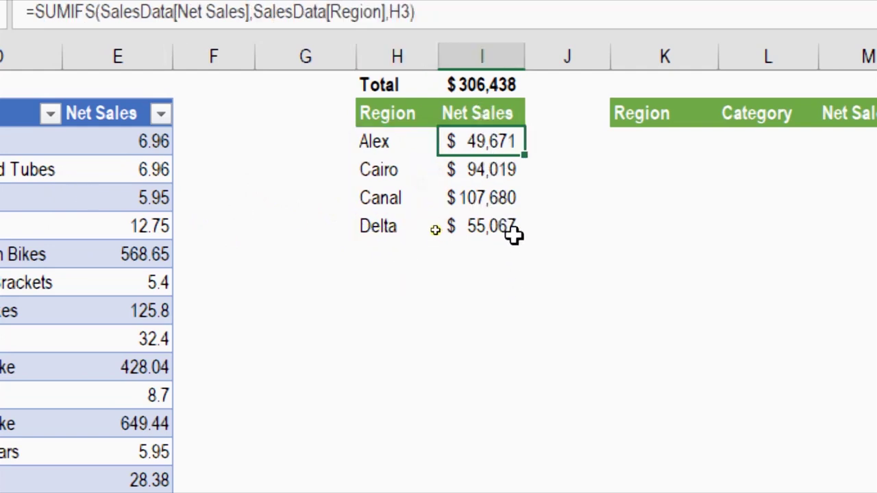
{"action": "left_click", "coordinate": [505, 226]}
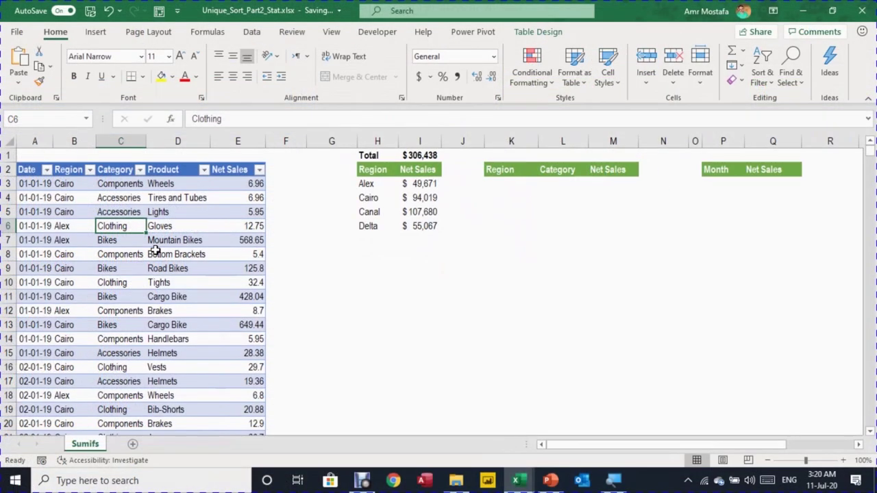
Append a test record directly below the sales table with Region AAA and Net Sales 100
{"action": "key", "text": "ctrl+Down"}
{"action": "key", "text": "Down"}
{"action": "key", "text": "Left"}
{"action": "type", "text": "AAA"}
{"action": "key", "text": "ctrl+Return"}
{"action": "key", "text": "Right"}
{"action": "key", "text": "Right"}
{"action": "key", "text": "Right"}
{"action": "type", "text": "10"}
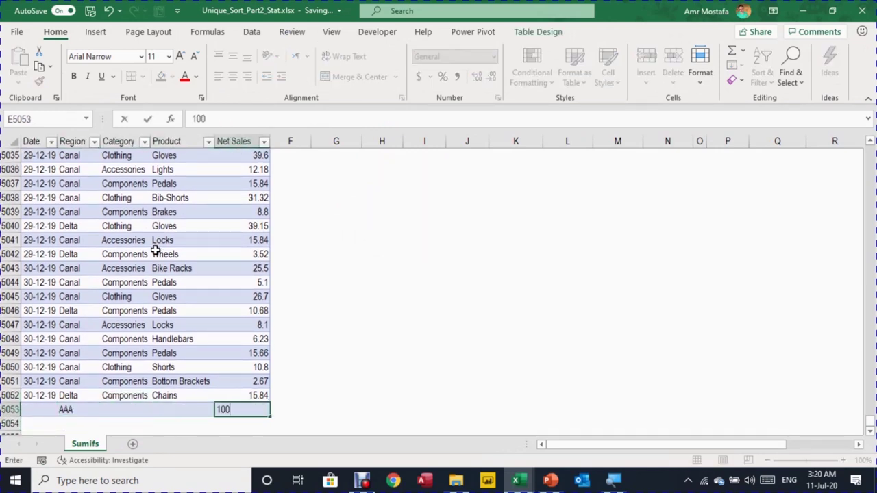
{"action": "key", "text": "Return"}
Go back to the region summary and check how the spilled region list and its net sales reflect the new record
{"action": "key", "text": "Up"}
{"action": "key", "text": "Right"}
{"action": "key", "text": "Right"}
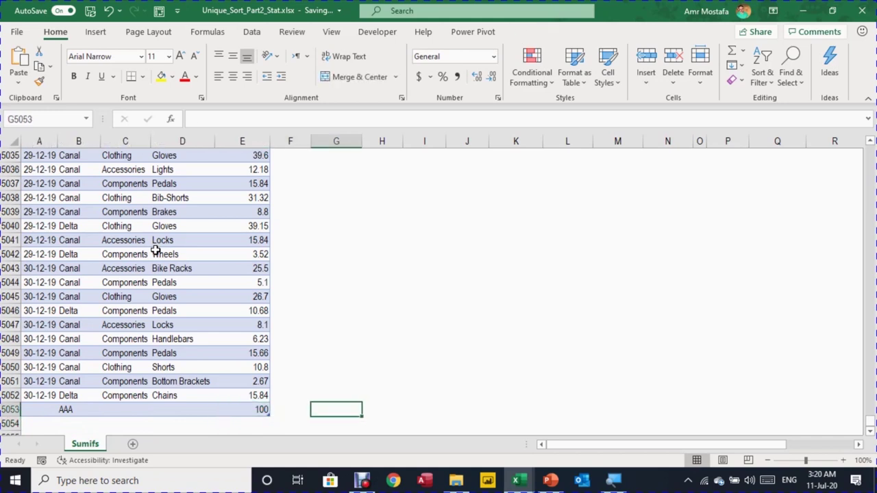
{"action": "key", "text": "ctrl+Up"}
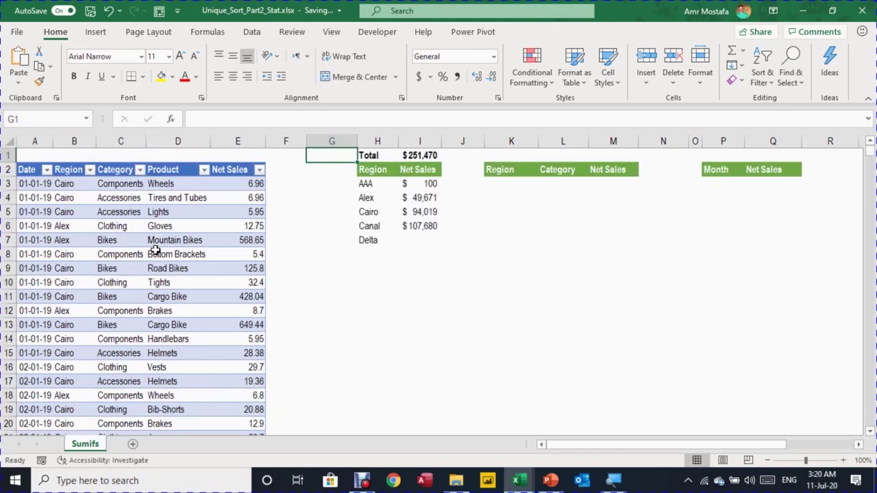
{"action": "key", "text": "Down"}
{"action": "key", "text": "Right"}
{"action": "key", "text": "Down"}
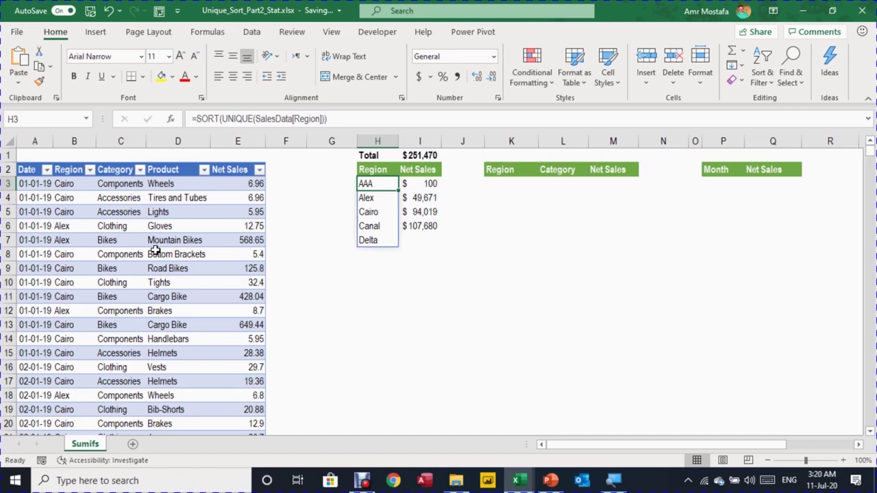
{"action": "key", "text": "Down"}
{"action": "key", "text": "Down"}
{"action": "key", "text": "Down"}
{"action": "key", "text": "Up"}
{"action": "key", "text": "Up"}
{"action": "key", "text": "Up"}
{"action": "key", "text": "Right"}
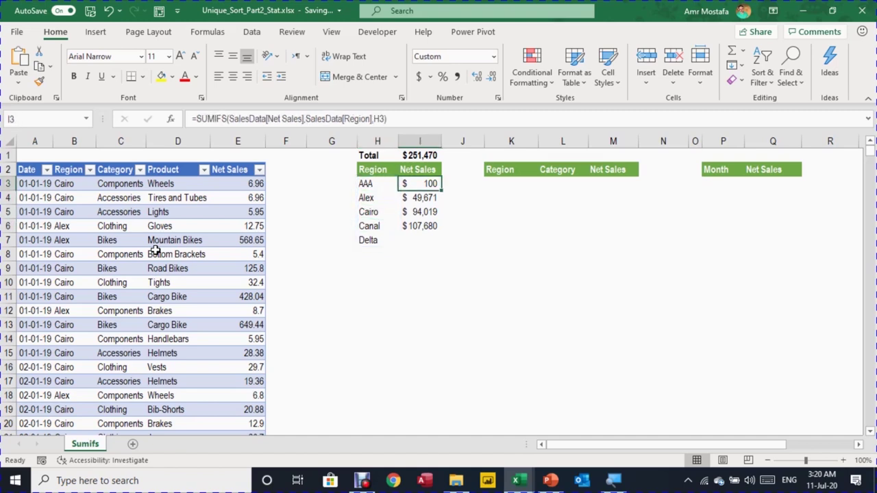
Copy the SUMIFS formula from I6 down into I7 for the Delta region
{"action": "key", "text": "Down"}
{"action": "key", "text": "Down"}
{"action": "key", "text": "Down"}
{"action": "key", "text": "Down"}
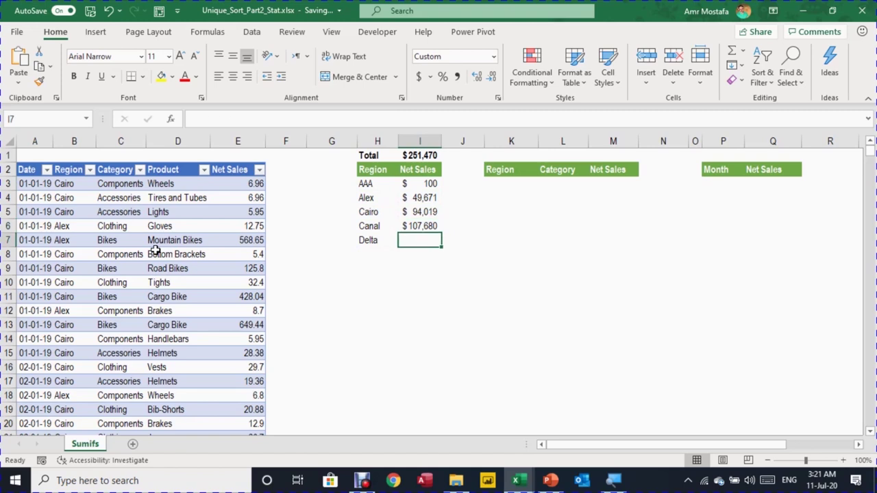
{"action": "key", "text": "ctrl+d"}
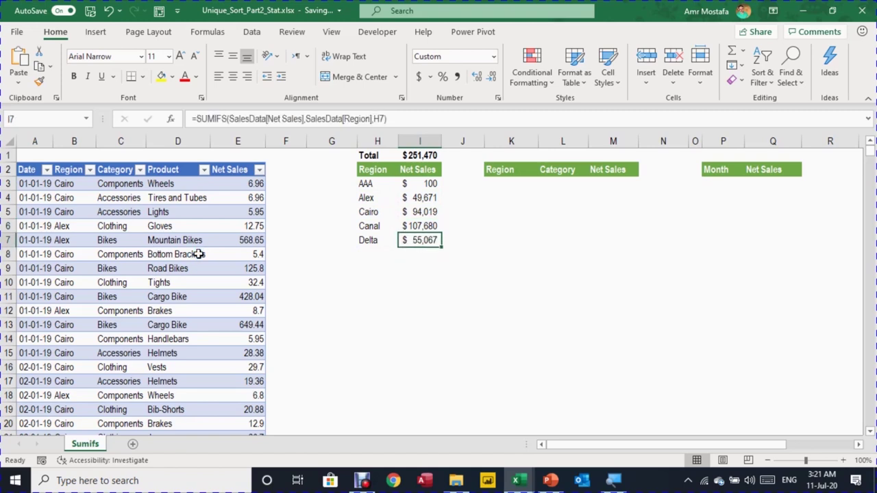
Compare the spilled region list in H3:H7 with the Net Sales formulas beside it and the range summed in I1
{"action": "key", "text": "Left"}
{"action": "key", "text": "Up"}
{"action": "key", "text": "Up"}
{"action": "key", "text": "Up"}
{"action": "key", "text": "Up"}
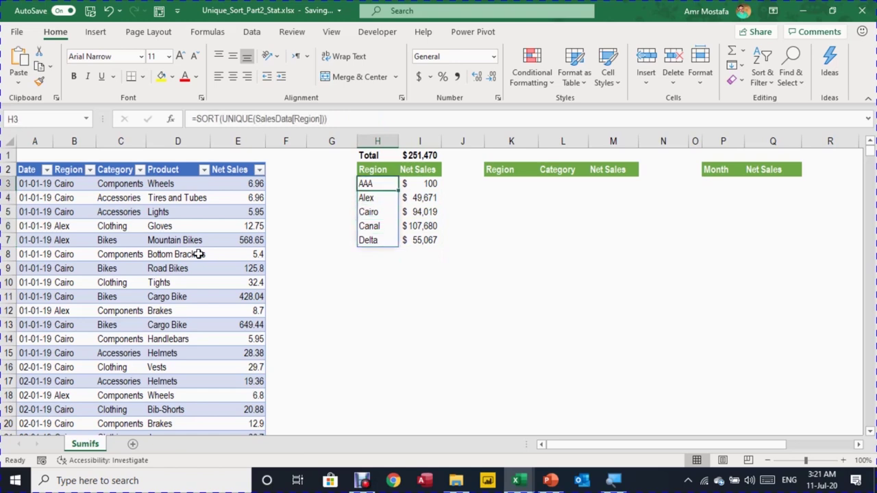
{"action": "key", "text": "Right"}
{"action": "key", "text": "Down"}
{"action": "key", "text": "Down"}
{"action": "key", "text": "Down"}
{"action": "key", "text": "Left"}
{"action": "key", "text": "Down"}
{"action": "key", "text": "Right"}
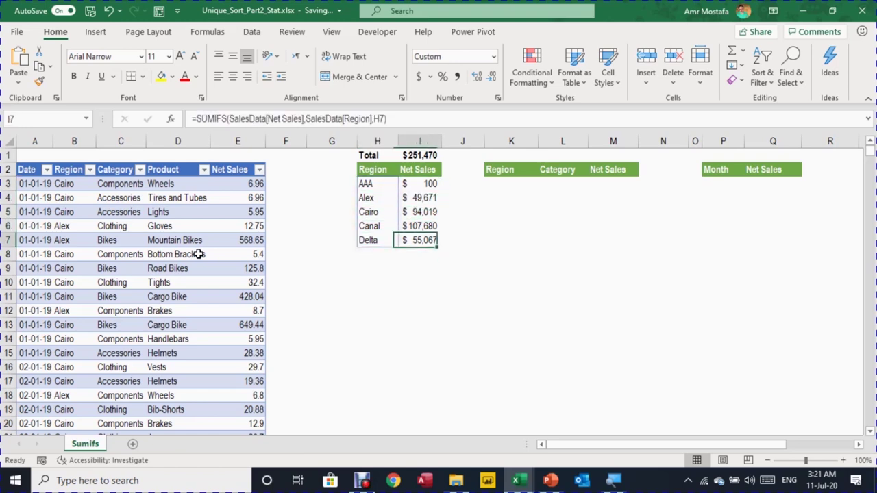
{"action": "key", "text": "Up"}
{"action": "key", "text": "Up"}
{"action": "key", "text": "Up"}
{"action": "key", "text": "Up"}
{"action": "key", "text": "Up"}
{"action": "key", "text": "Up"}
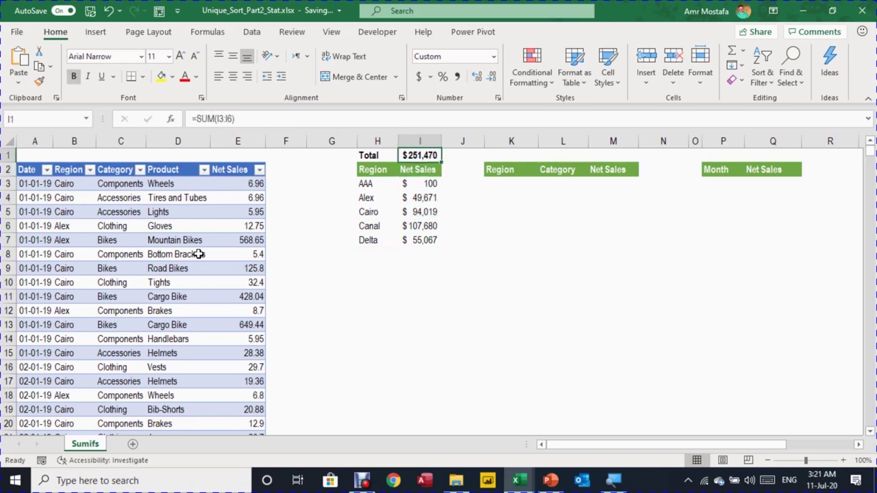
Extend the Total formula in I1 to sum I3:I7, including the Delta region
{"action": "left_click", "coordinate": [246, 120]}
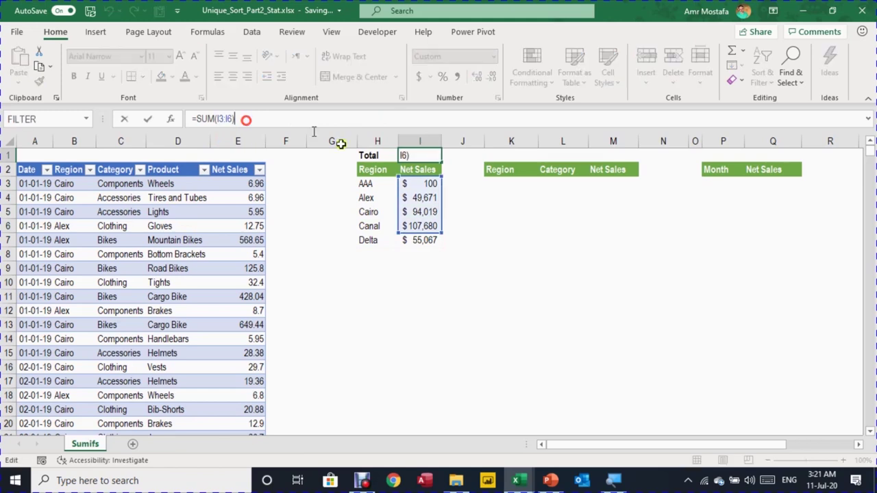
{"action": "mouse_move", "coordinate": [397, 231]}
{"action": "left_mouse_down"}
{"action": "mouse_move", "coordinate": [411, 246]}
{"action": "mouse_move", "coordinate": [397, 244]}
{"action": "left_mouse_up"}
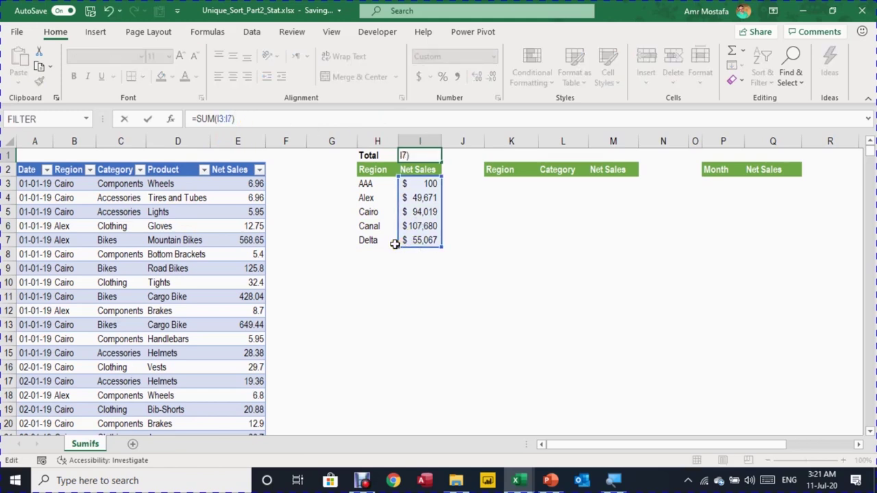
{"action": "key", "text": "Return"}
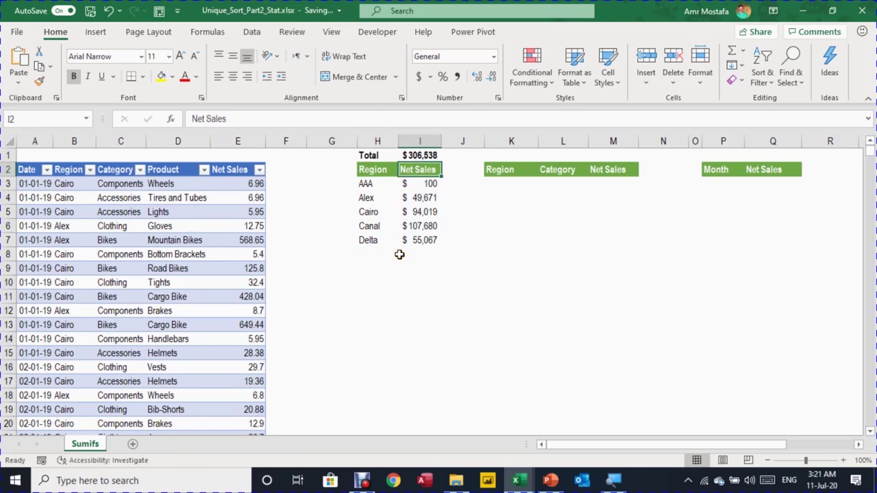
Clear the Net Sales formulas in I4:I7 and widen the SUMIFS criteria in I3 to H3:H4
{"action": "key", "text": "ctrl+z"}
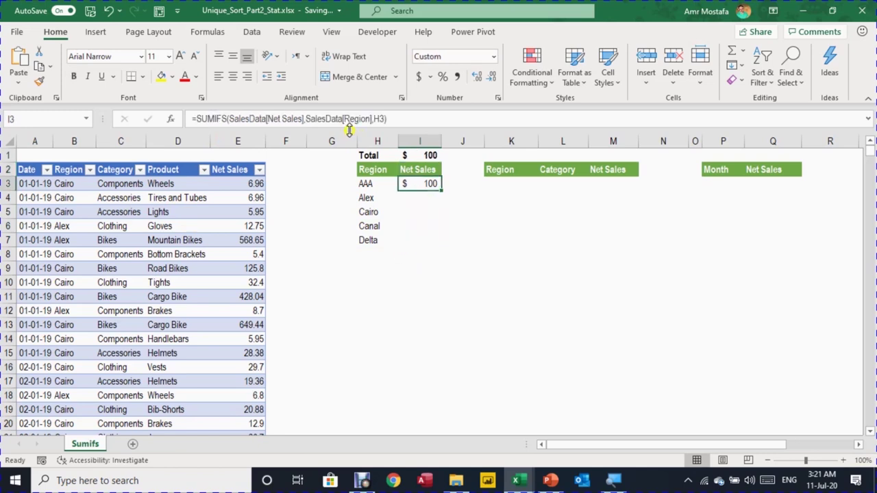
{"action": "left_click", "coordinate": [374, 119]}
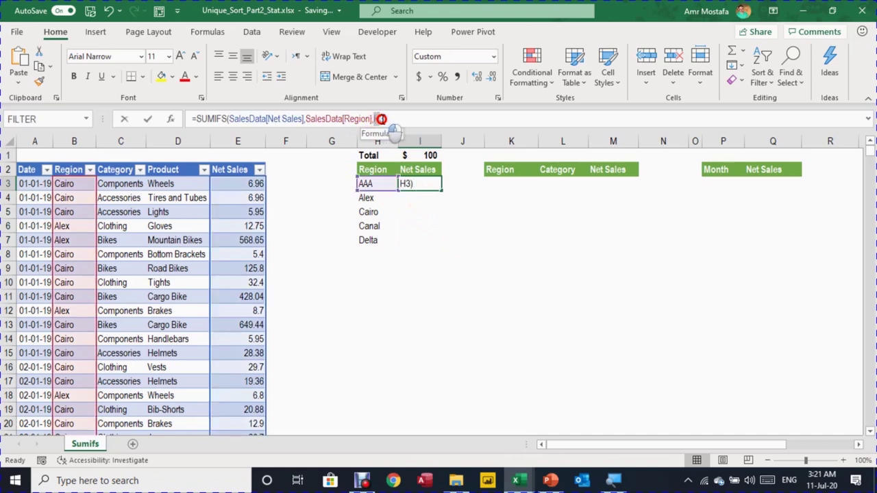
{"action": "double_click", "coordinate": [380, 119]}
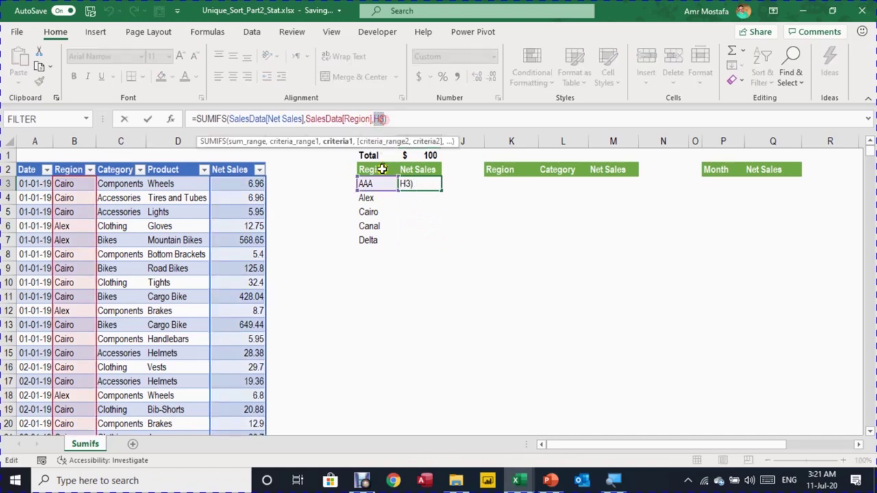
{"action": "left_click_drag", "start_coordinate": [357, 191], "coordinate": [361, 203]}
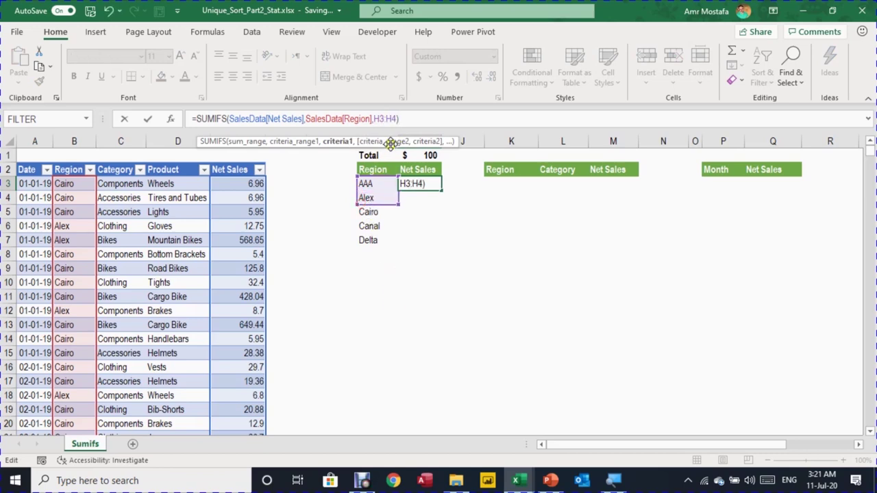
{"action": "key", "text": "Return"}
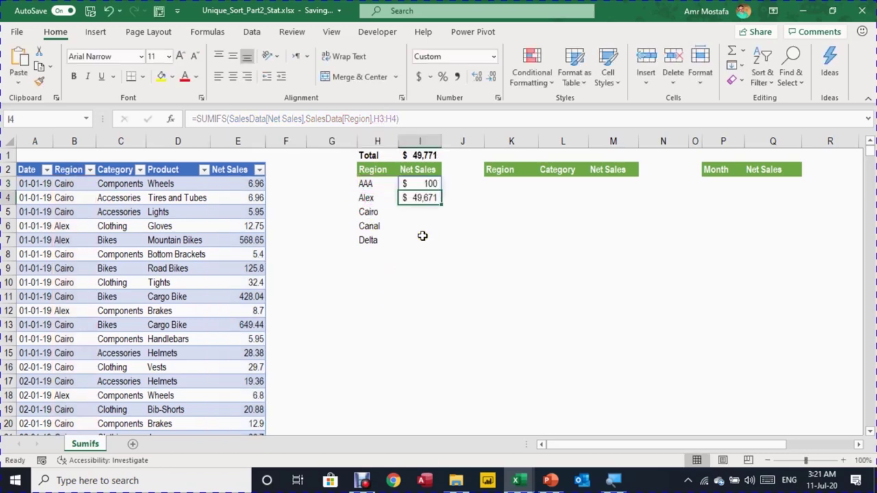
{"action": "left_click", "coordinate": [417, 183]}
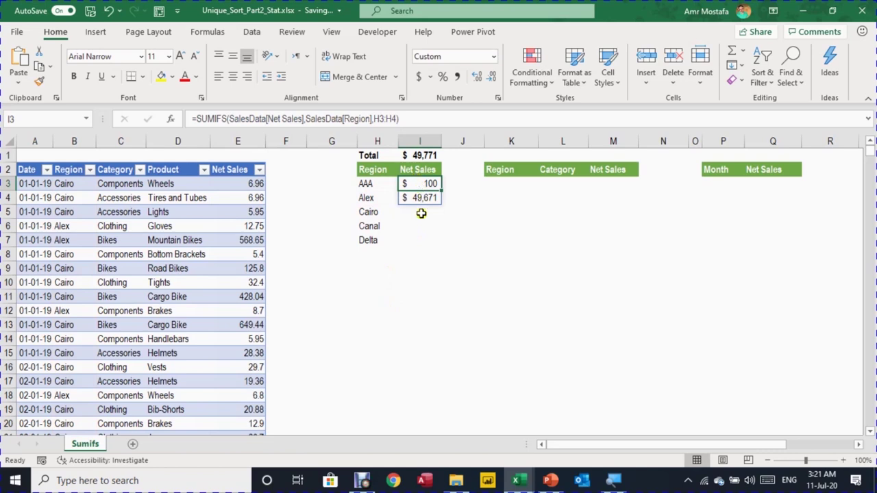
{"action": "left_click", "coordinate": [424, 197]}
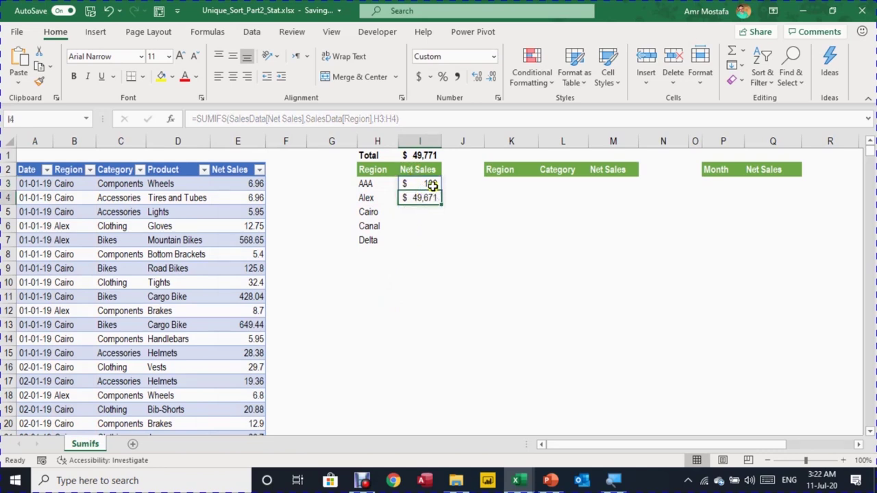
Change the SUMIFS criteria in I3 to the spill reference H3# so Net Sales covers the whole region list
{"action": "double_click", "coordinate": [432, 183]}
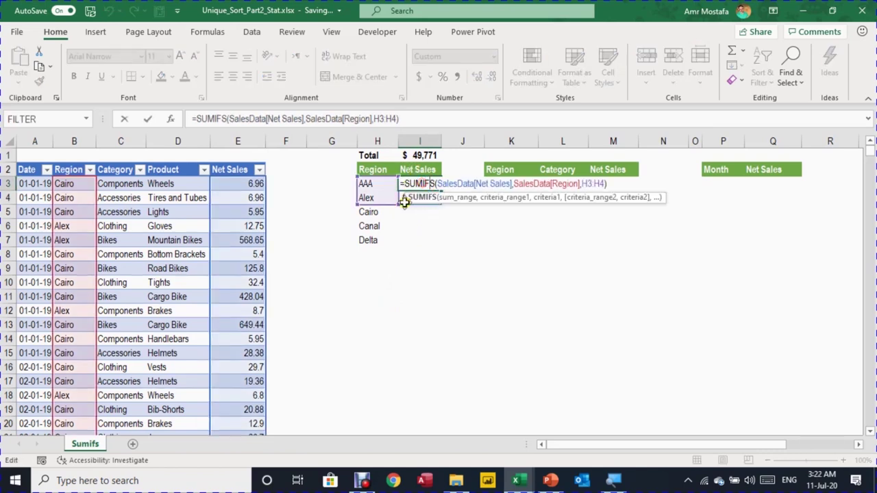
{"action": "left_click_drag", "start_coordinate": [398, 203], "coordinate": [411, 243]}
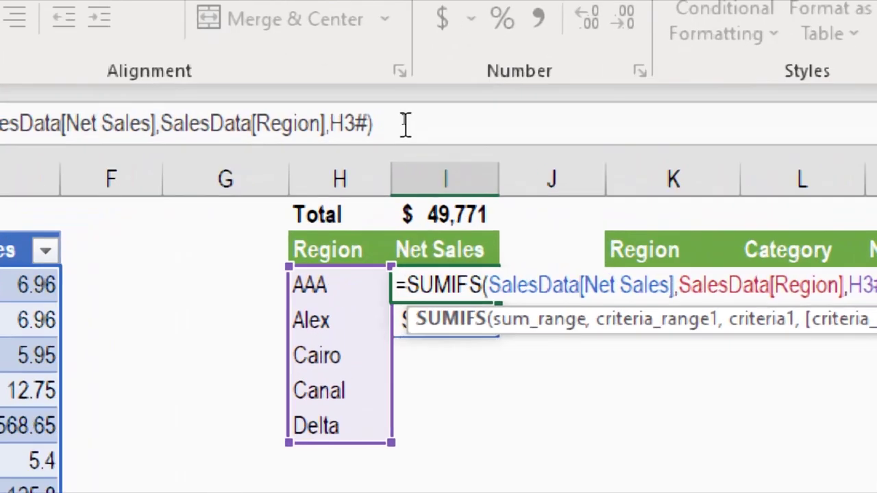
{"action": "left_click", "coordinate": [385, 122]}
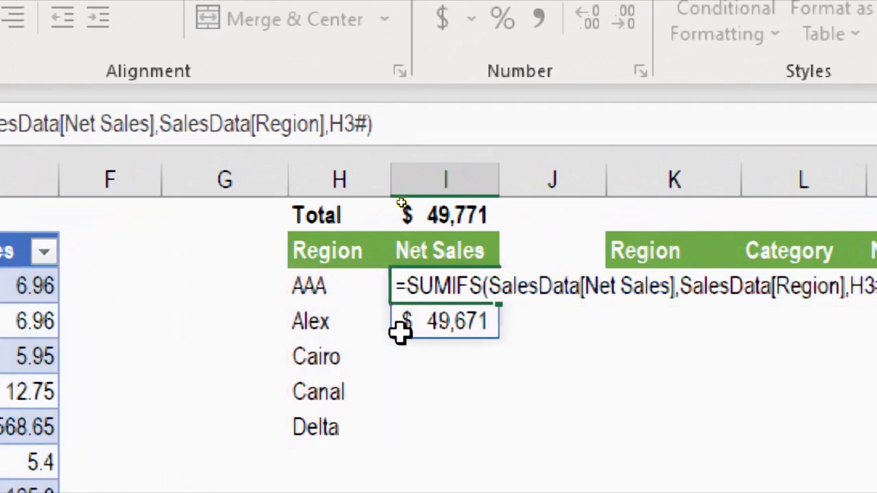
{"action": "left_click", "coordinate": [360, 124]}
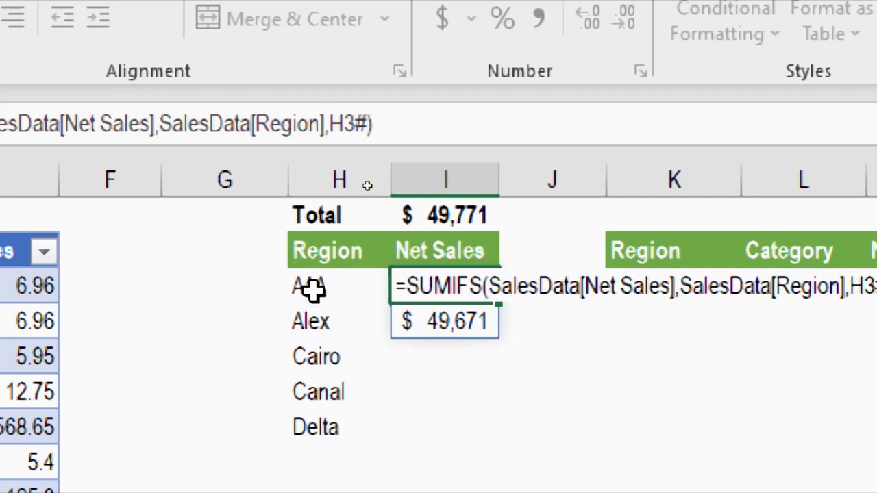
{"action": "left_click", "coordinate": [386, 124]}
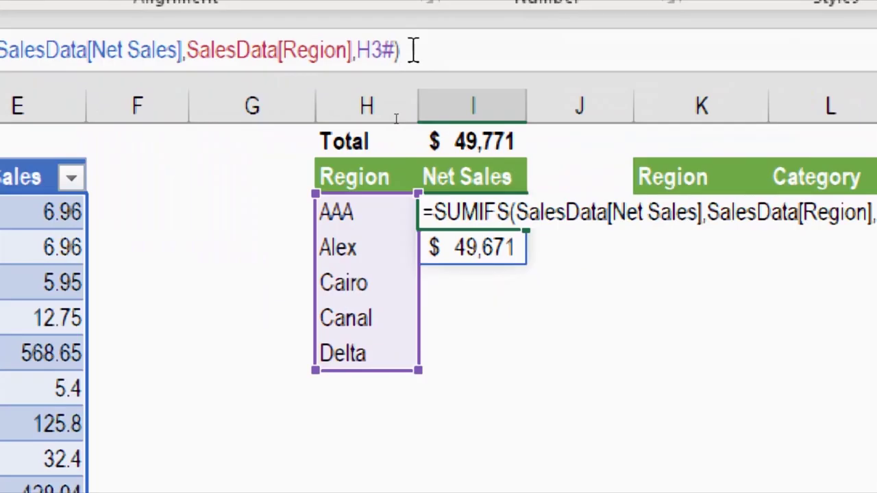
{"action": "key", "text": "Return"}
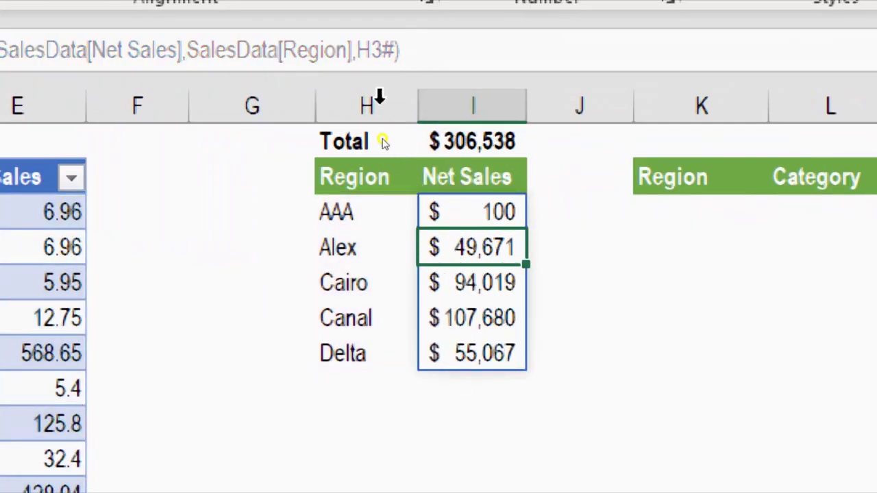
{"action": "left_click", "coordinate": [459, 214]}
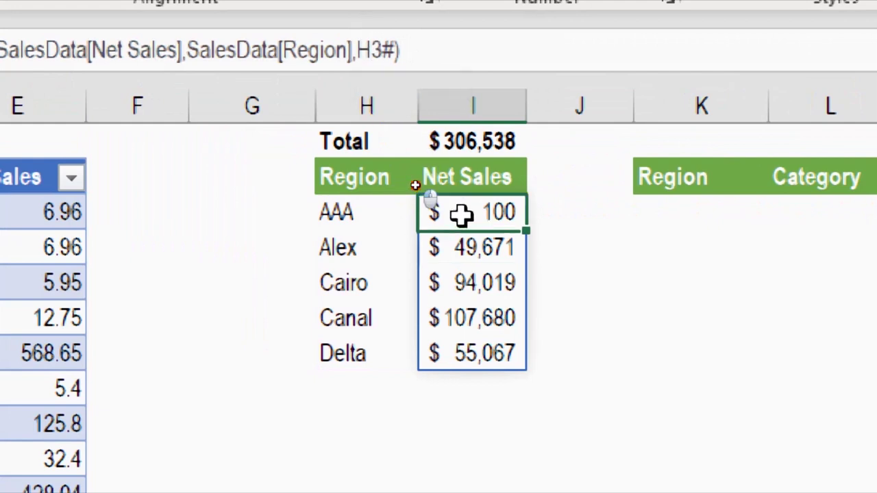
{"action": "left_click", "coordinate": [359, 48]}
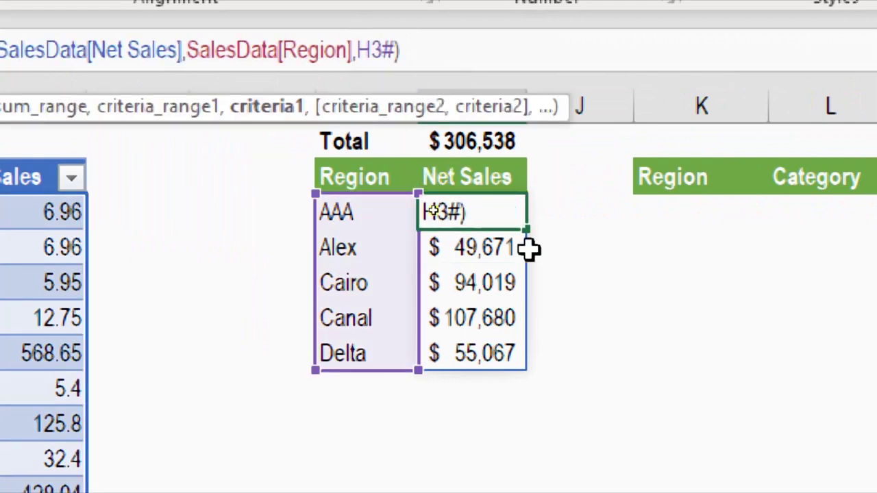
{"action": "key", "text": "ctrl+Return"}
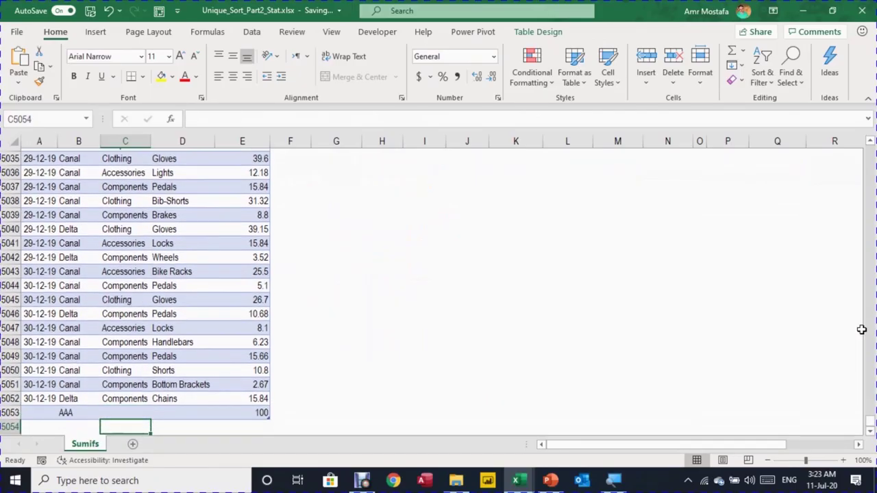
Append another test record below the AAA row of the sales table with Region BBB and Net Sales 200
{"action": "key", "text": "Up"}
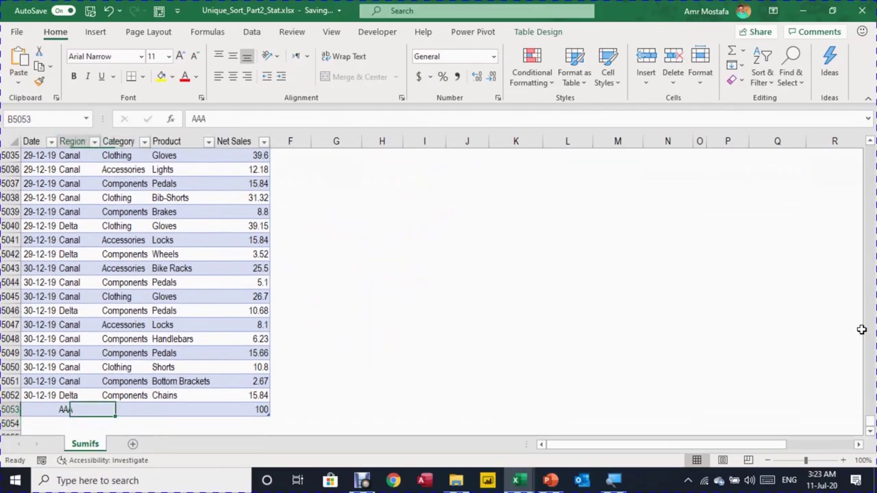
{"action": "key", "text": "Down"}
{"action": "key", "text": "Left"}
{"action": "type", "text": "BBB"}
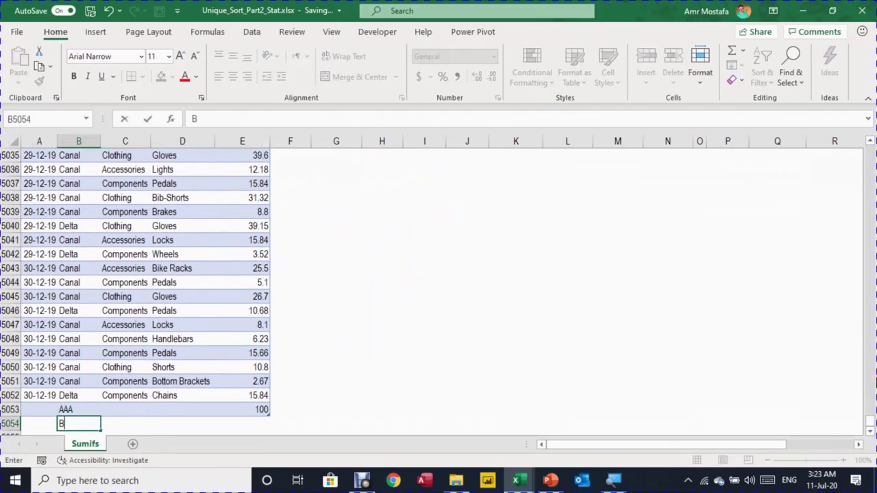
{"action": "key", "text": "Tab"}
{"action": "key", "text": "Tab"}
{"action": "key", "text": "Tab"}
{"action": "key", "text": "Tab"}
{"action": "key", "text": "Left"}
{"action": "type", "text": "200"}
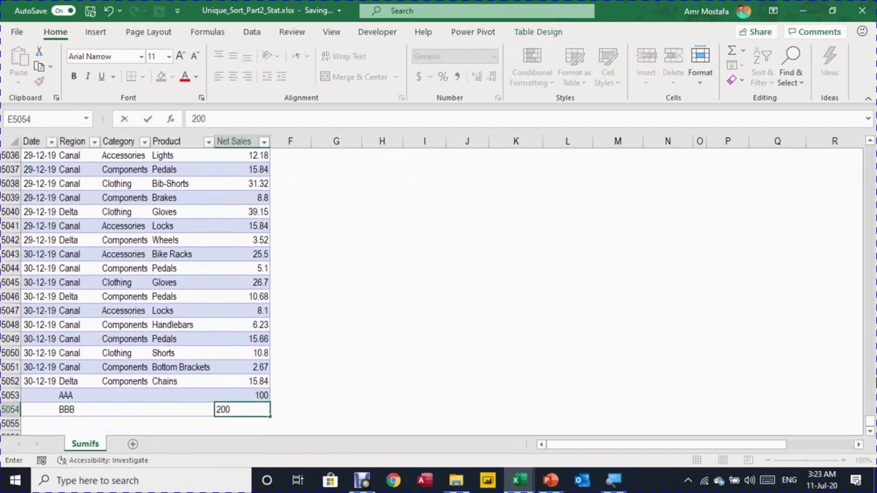
{"action": "key", "text": "ctrl+Return"}
Return to the region summary and check how the spilled regions and Net Sales handle the BBB record
{"action": "key", "text": "Right"}
{"action": "key", "text": "Right"}
{"action": "key", "text": "Right"}
{"action": "key", "text": "Right"}
{"action": "key", "text": "ctrl+Up"}
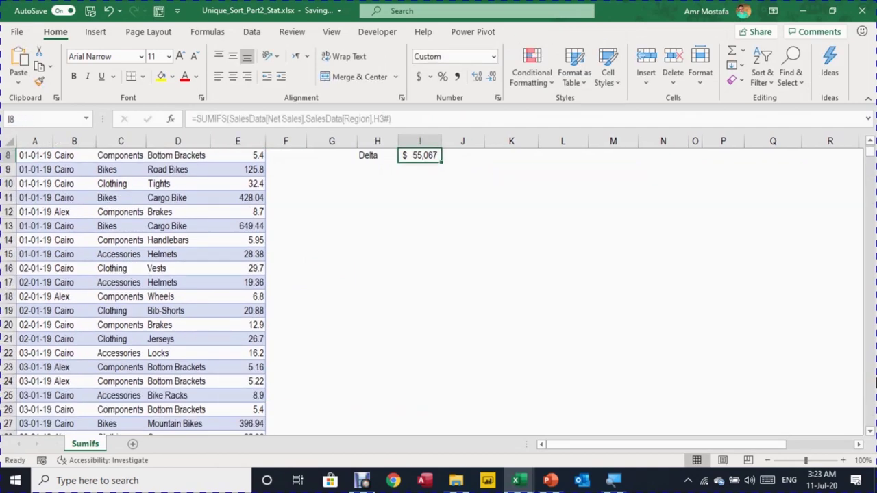
{"action": "key", "text": "Up"}
{"action": "key", "text": "Up"}
{"action": "key", "text": "Up"}
{"action": "key", "text": "Up"}
{"action": "key", "text": "Up"}
{"action": "key", "text": "Up"}
{"action": "key", "text": "Up"}
{"action": "key", "text": "Down"}
{"action": "key", "text": "Down"}
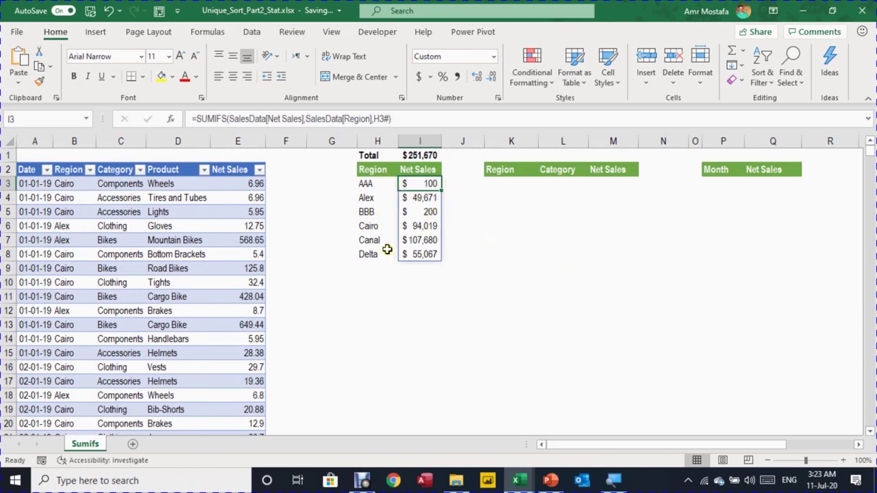
Change the Total formula in I1 to =SUM(I3#) so it sums the whole spilled Net Sales range
{"action": "left_click", "coordinate": [420, 155]}
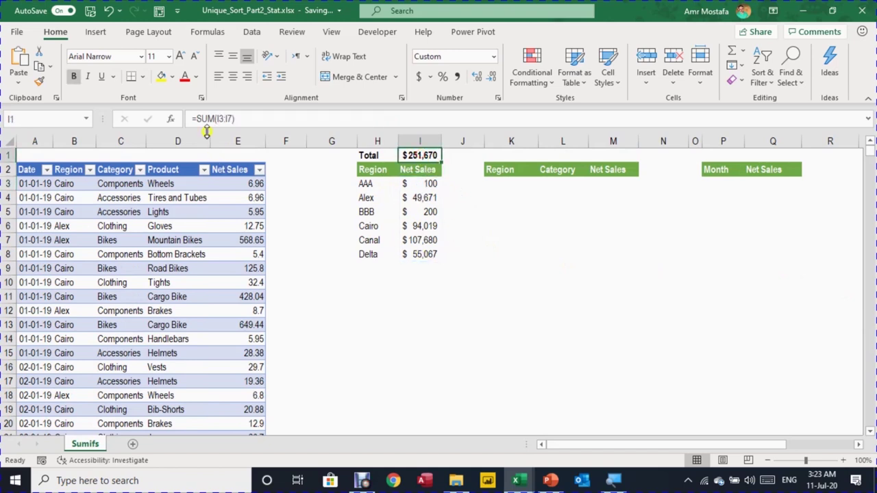
{"action": "left_click", "coordinate": [225, 120]}
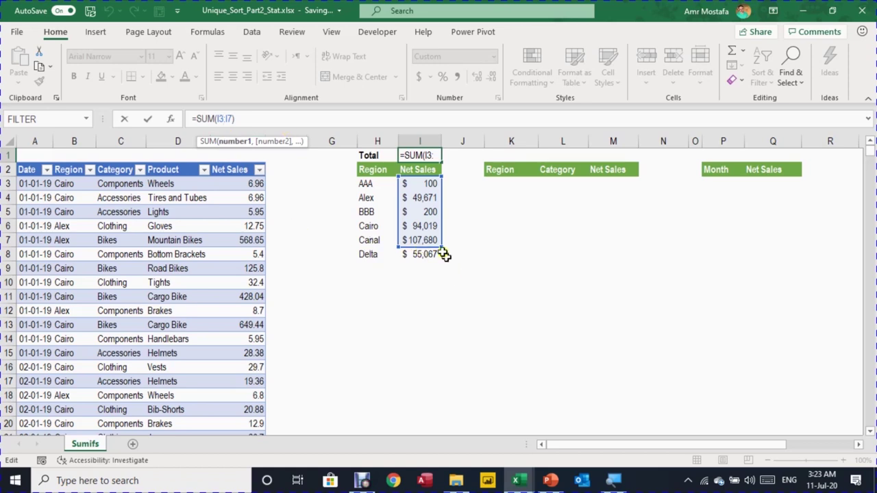
{"action": "left_click_drag", "start_coordinate": [224, 119], "coordinate": [230, 119]}
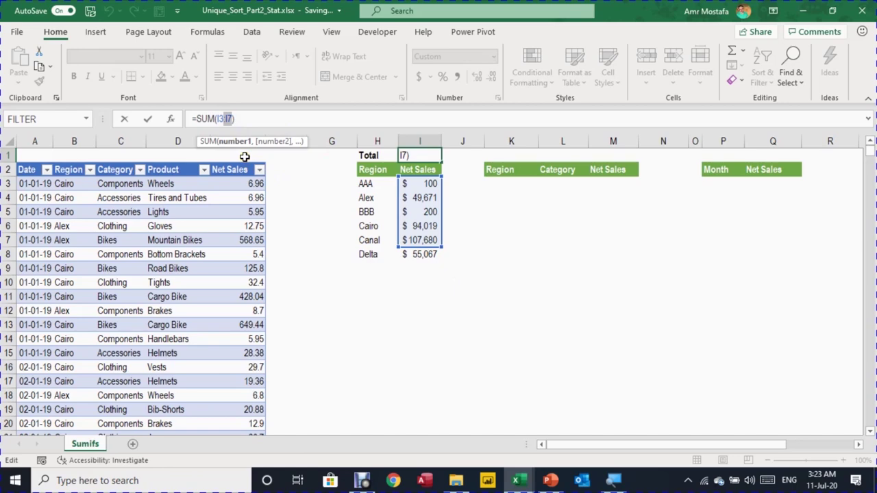
{"action": "type", "text": "#"}
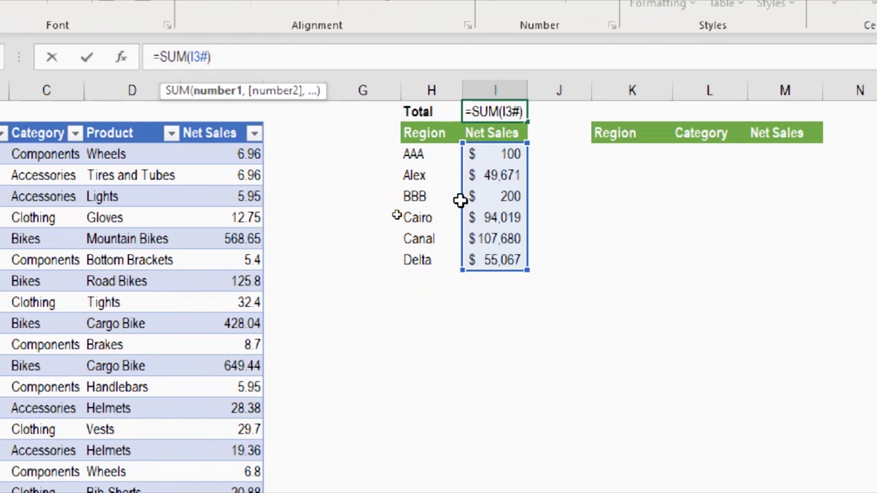
{"action": "key", "text": "Return"}
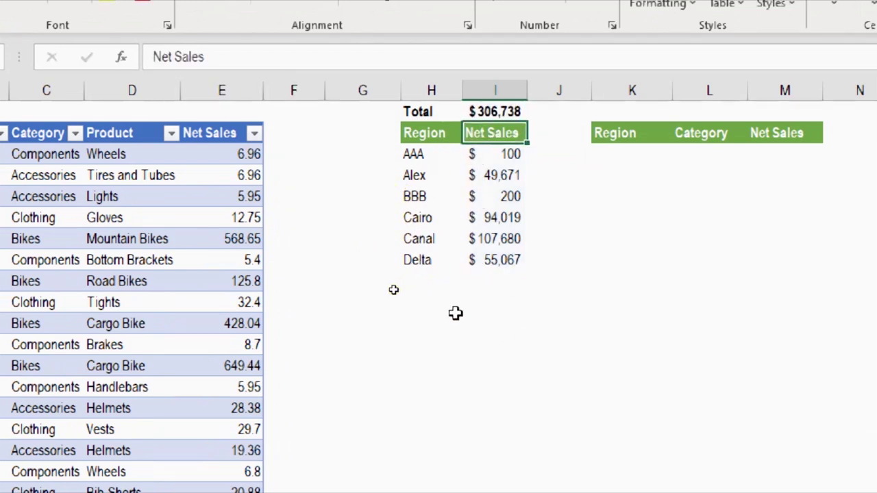
Review the SORT and UNIQUE formula in H3 and the SUMIFS formula in I3 behind the region summary
{"action": "left_click", "coordinate": [487, 154]}
{"action": "left_click", "coordinate": [437, 148]}
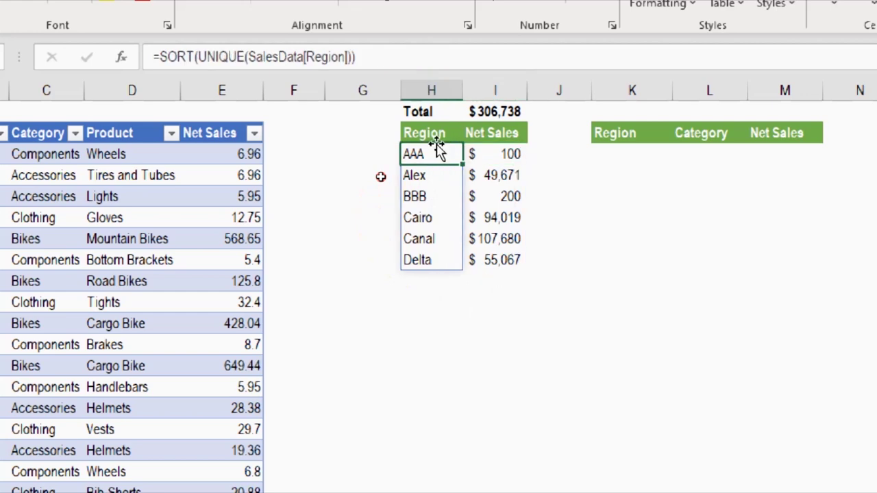
{"action": "left_click", "coordinate": [472, 154]}
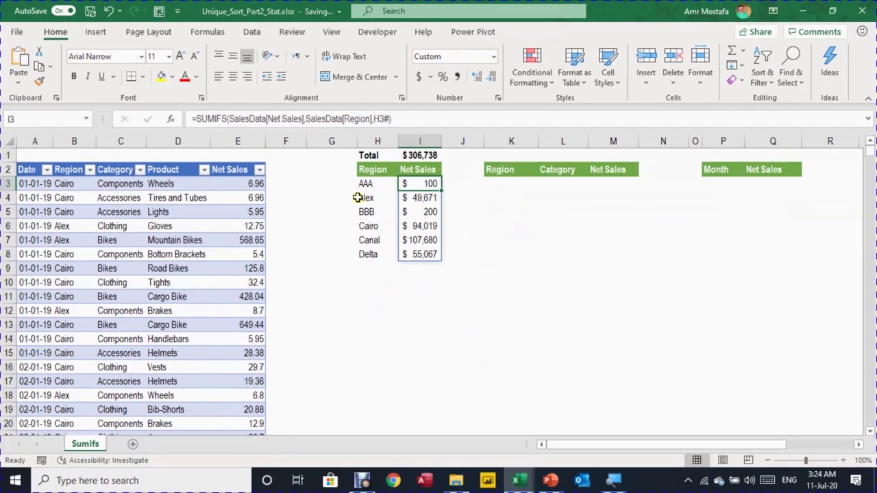
{"action": "left_click", "coordinate": [395, 299]}
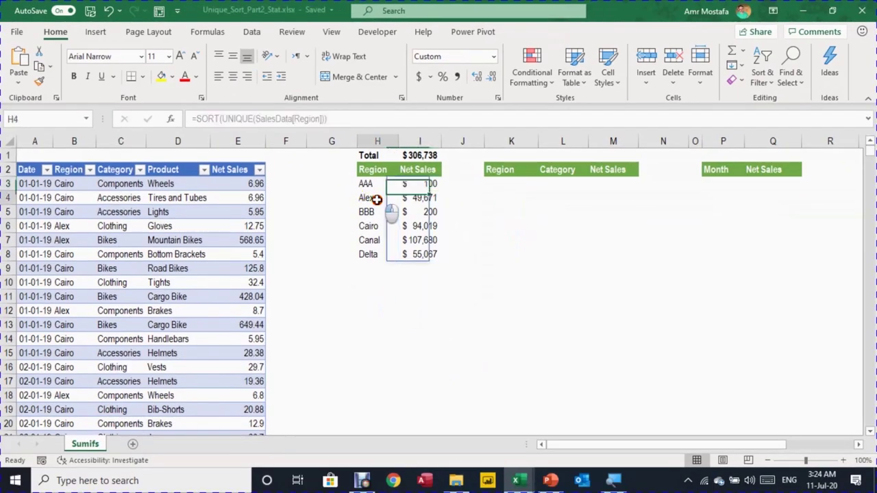
{"action": "left_click", "coordinate": [415, 283]}
Create a conditional formatting rule for the summary area from H3 across to column Q that formats only cells with No Blanks
{"action": "left_click_drag", "start_coordinate": [379, 182], "coordinate": [430, 254]}
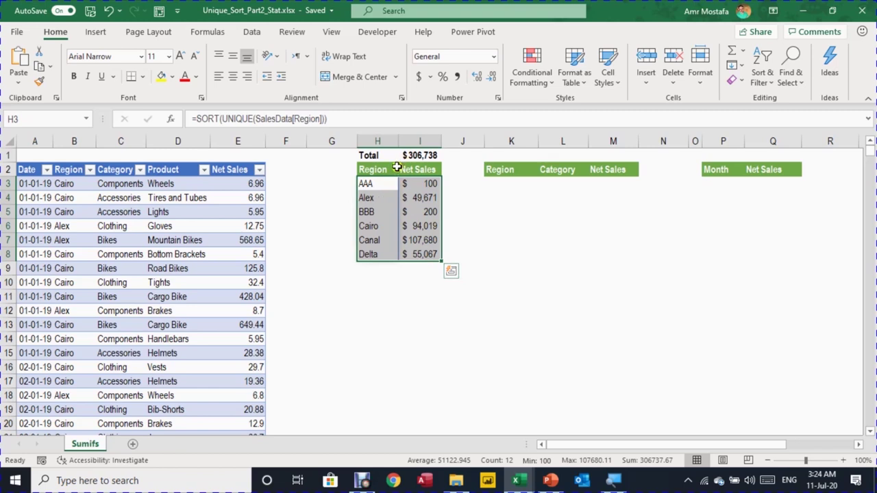
{"action": "left_click_drag", "start_coordinate": [377, 189], "coordinate": [763, 417]}
{"action": "scroll", "coordinate": [692, 273], "scroll_direction": "up", "scroll_amount": 5}
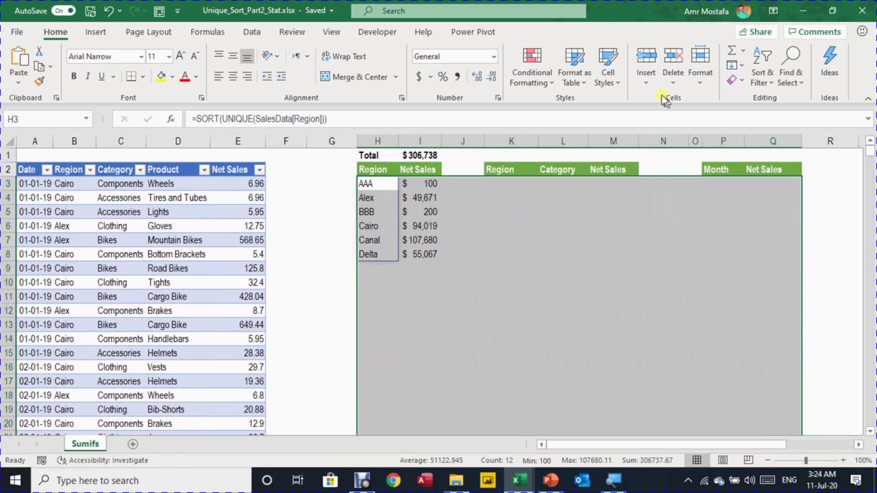
{"action": "left_click", "coordinate": [538, 81]}
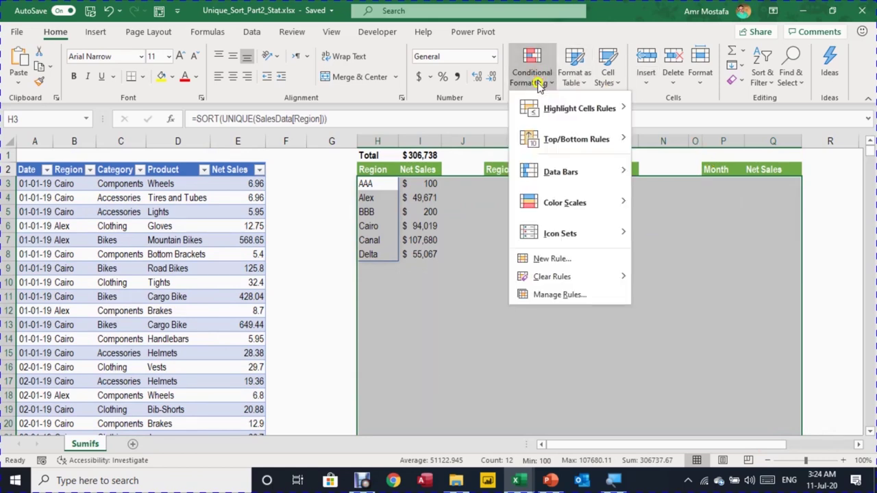
{"action": "left_click", "coordinate": [540, 259]}
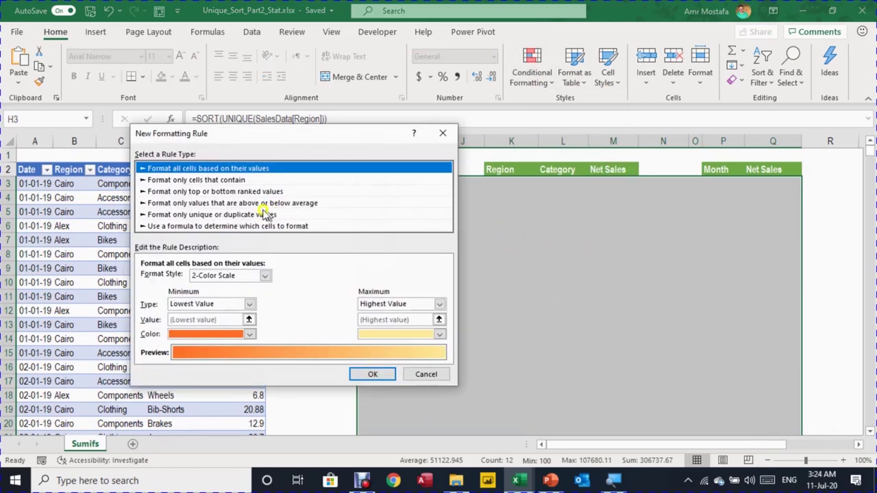
{"action": "left_click", "coordinate": [156, 180]}
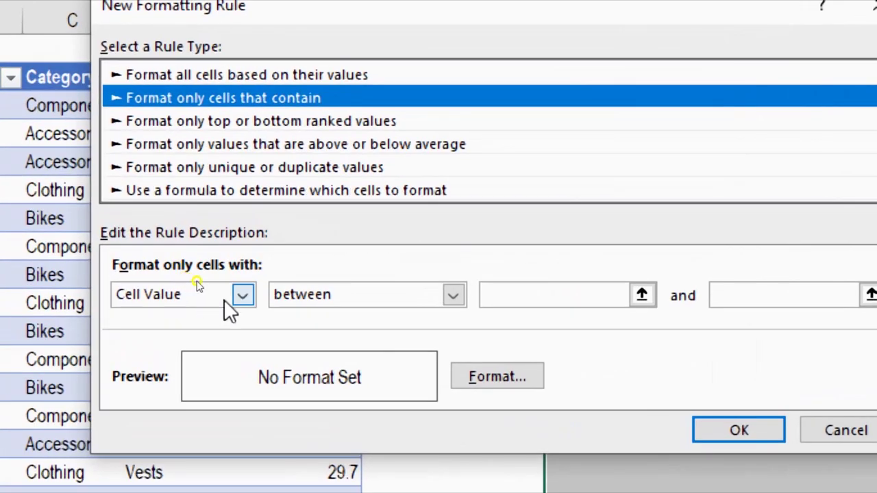
{"action": "left_click", "coordinate": [243, 296]}
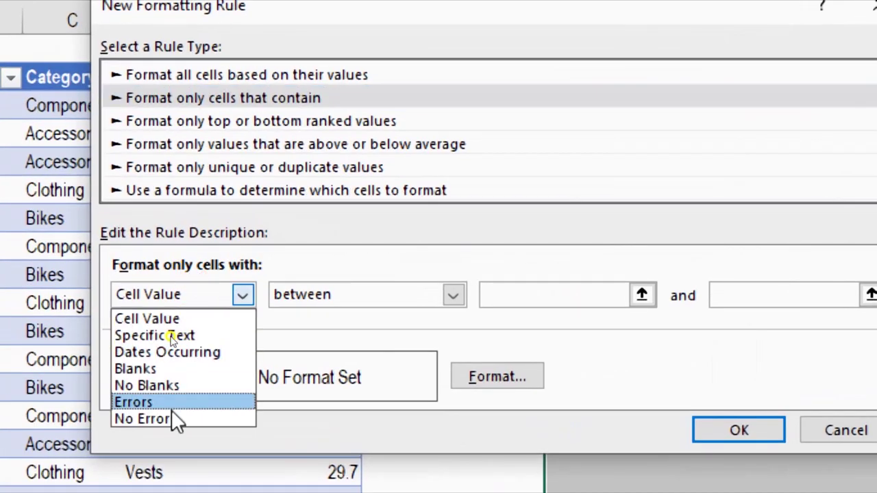
{"action": "left_click", "coordinate": [184, 385]}
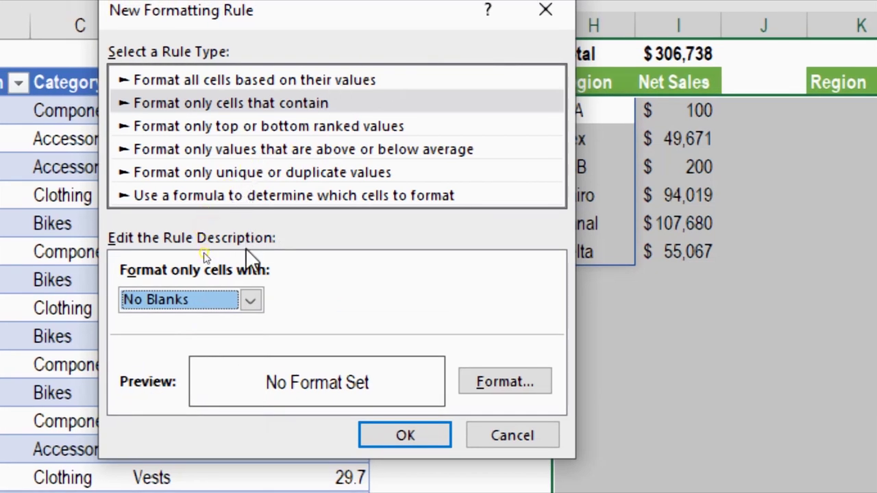
Give the No Blanks rule a thin dashed outline border and apply it to the summary area
{"action": "left_click", "coordinate": [535, 383]}
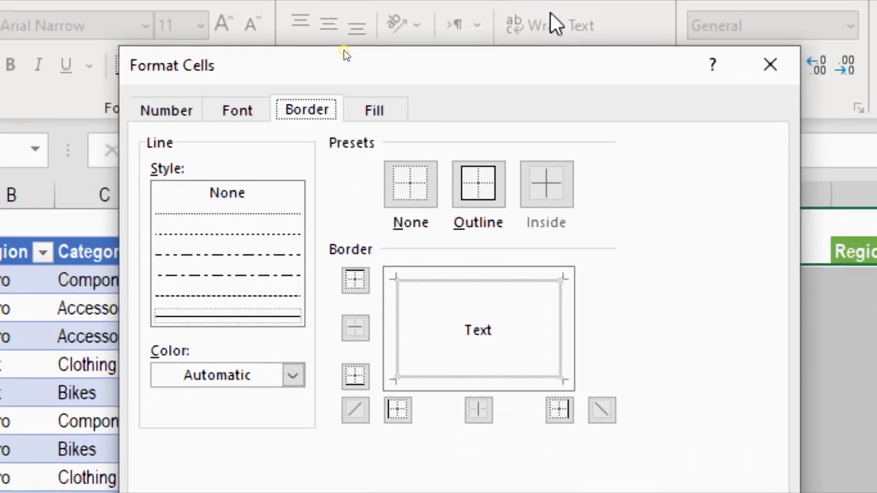
{"action": "left_click", "coordinate": [192, 234]}
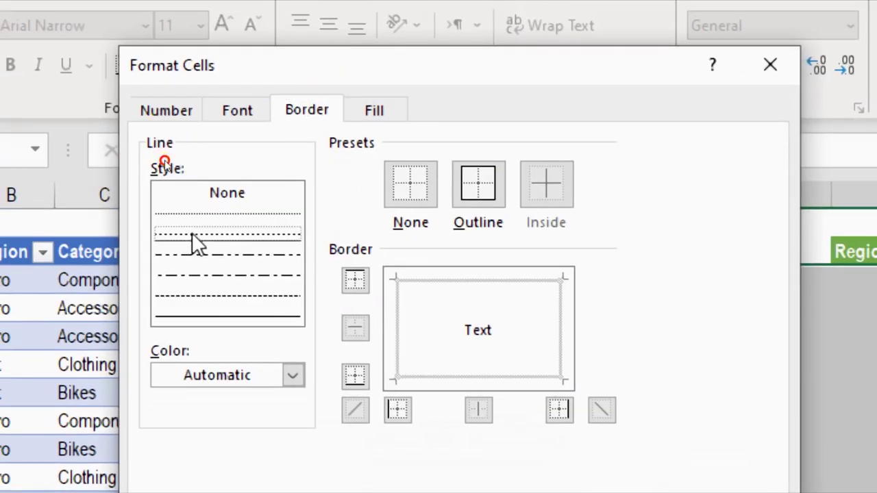
{"action": "left_click", "coordinate": [479, 185]}
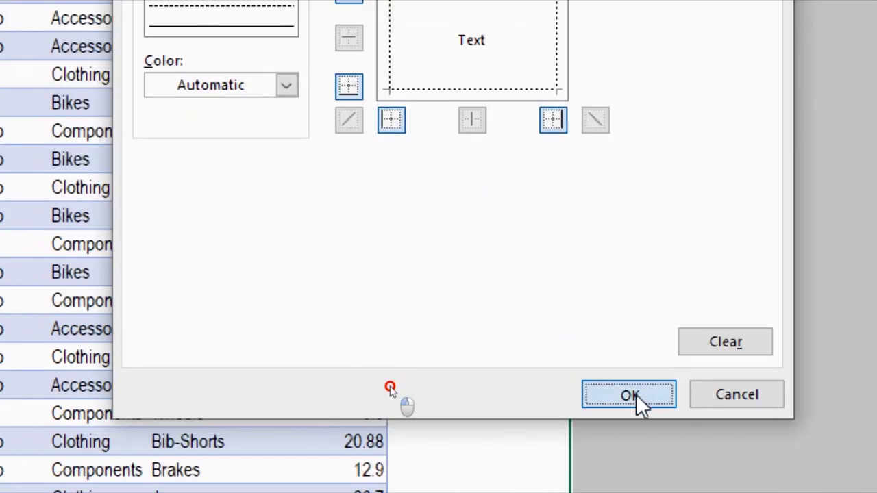
{"action": "left_click", "coordinate": [634, 395]}
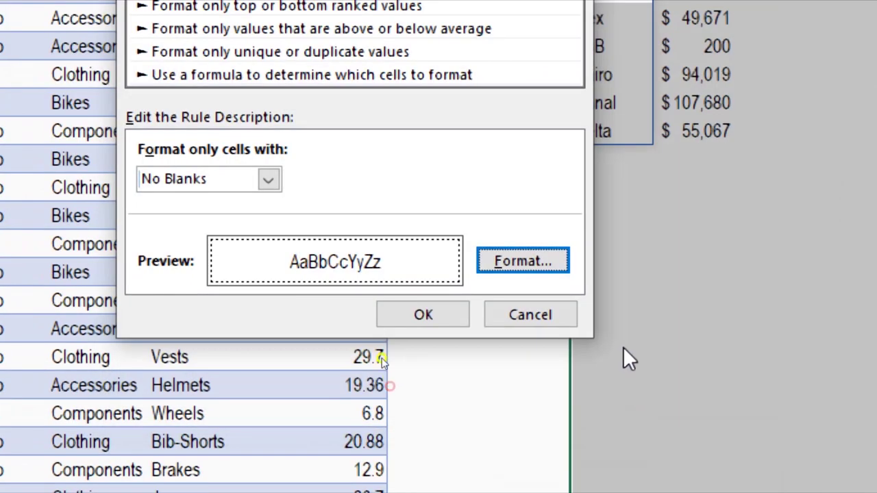
{"action": "left_click", "coordinate": [423, 315]}
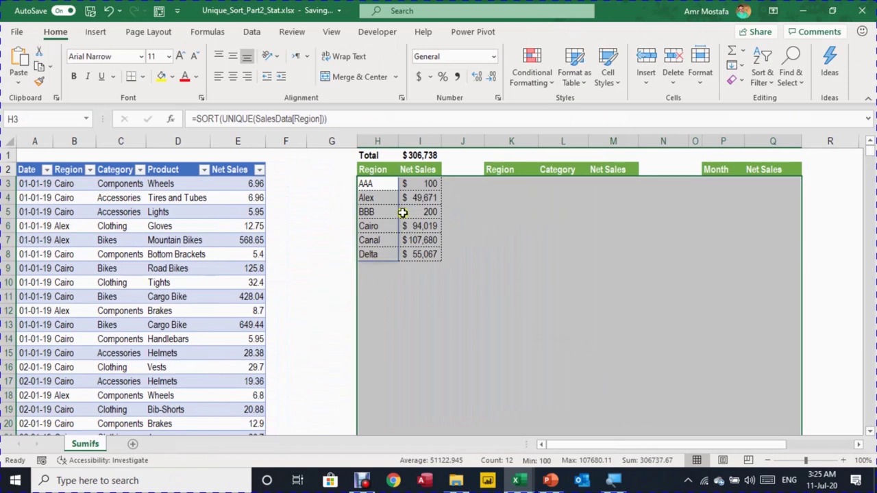
{"action": "left_click", "coordinate": [403, 212]}
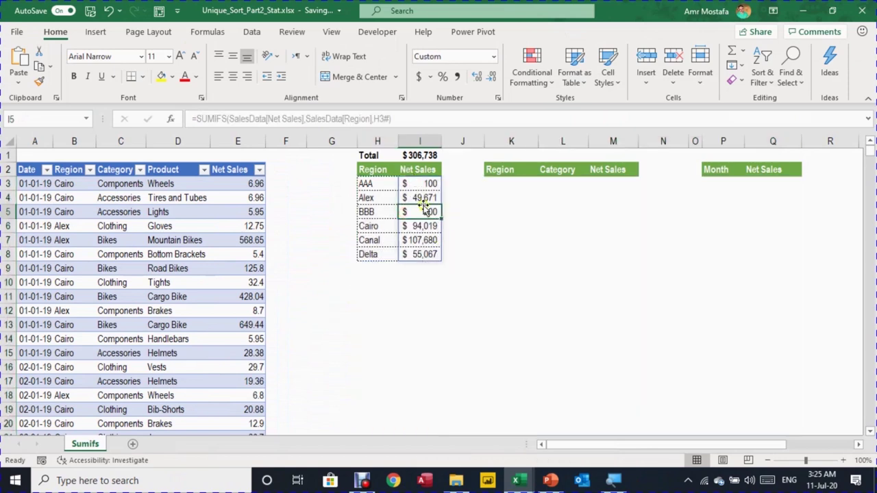
{"action": "left_click", "coordinate": [389, 312]}
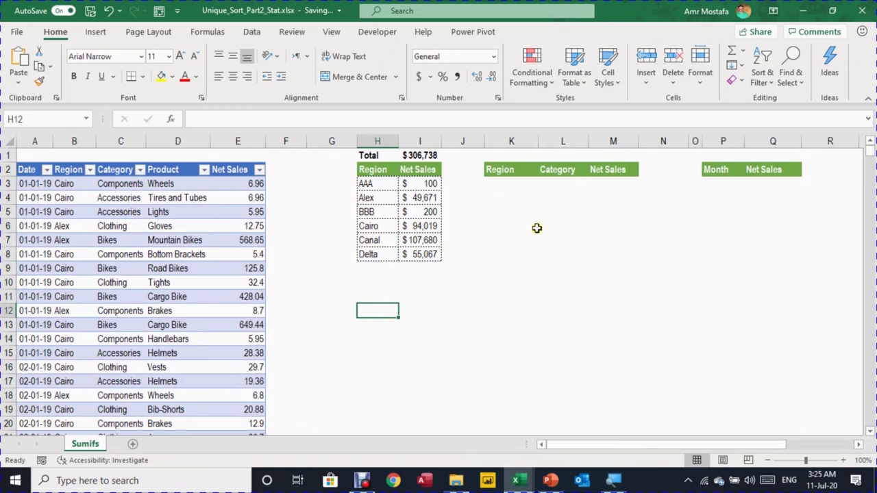
Remove the AAA and BBB test records from the sales table and go to K3 under the second summary's Region header
{"action": "key", "text": "ctrl+z"}
{"action": "key", "text": "Right"}
{"action": "key", "text": "Right"}
{"action": "key", "text": "Up"}
{"action": "key", "text": "Up"}
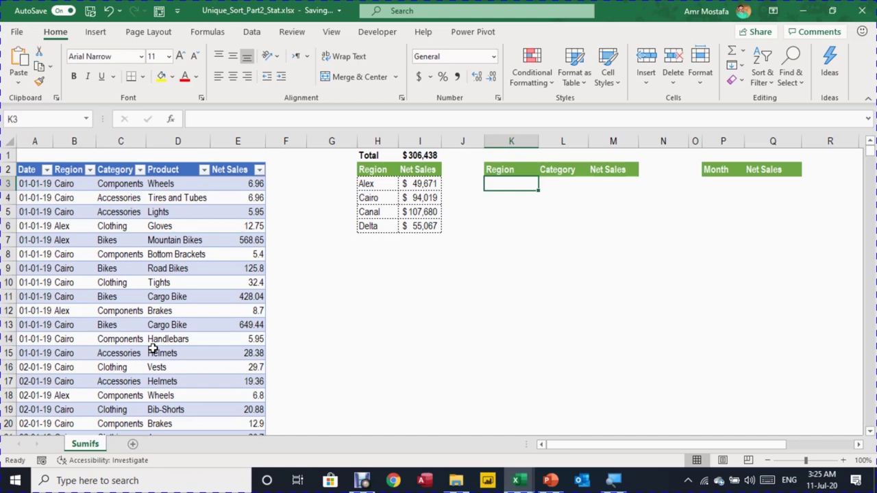
Enter =UNIQUE(SalesData[[Region]:[Category]]) in K3 to list the distinct region and category combinations
{"action": "type", "text": "="}
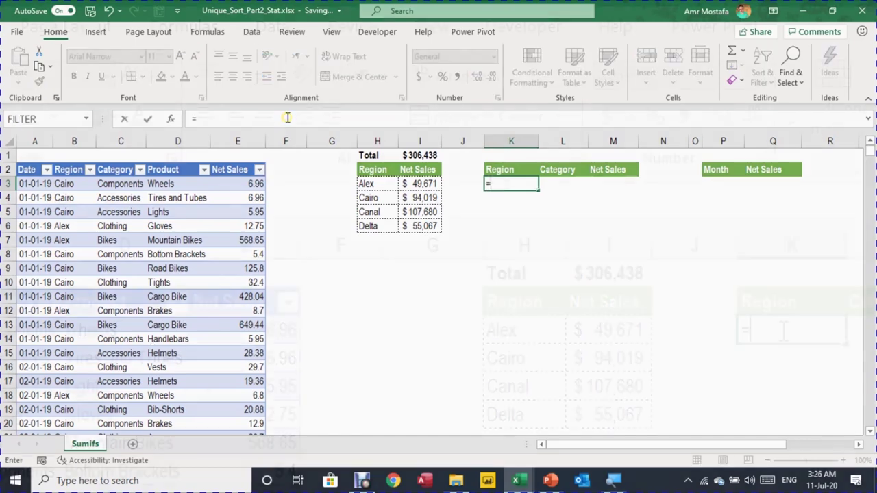
{"action": "type", "text": "uniq"}
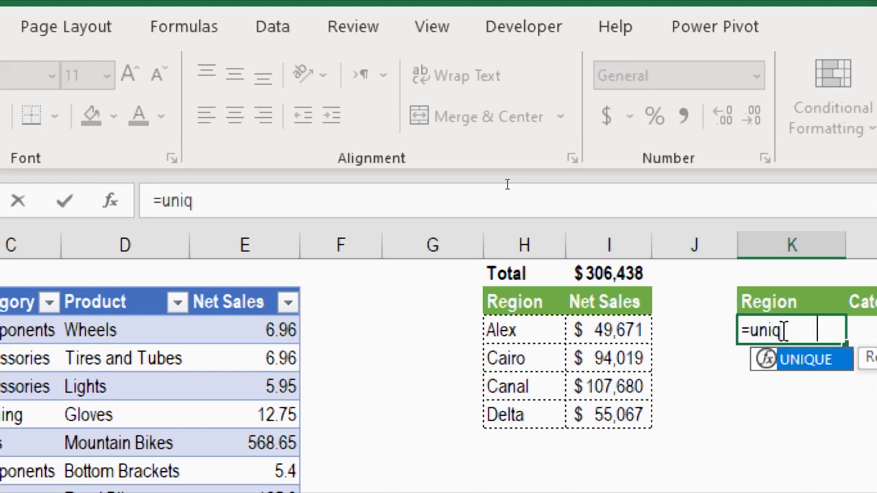
{"action": "key", "text": "Tab"}
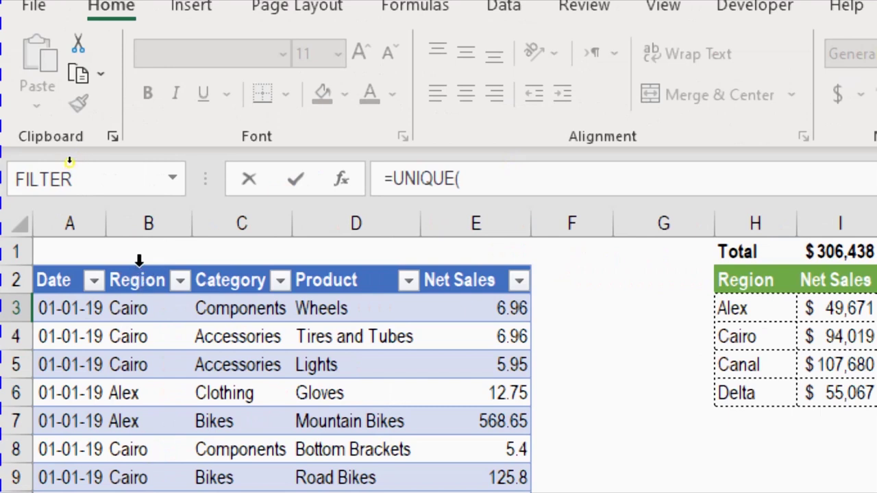
{"action": "left_click_drag", "start_coordinate": [139, 260], "coordinate": [263, 263]}
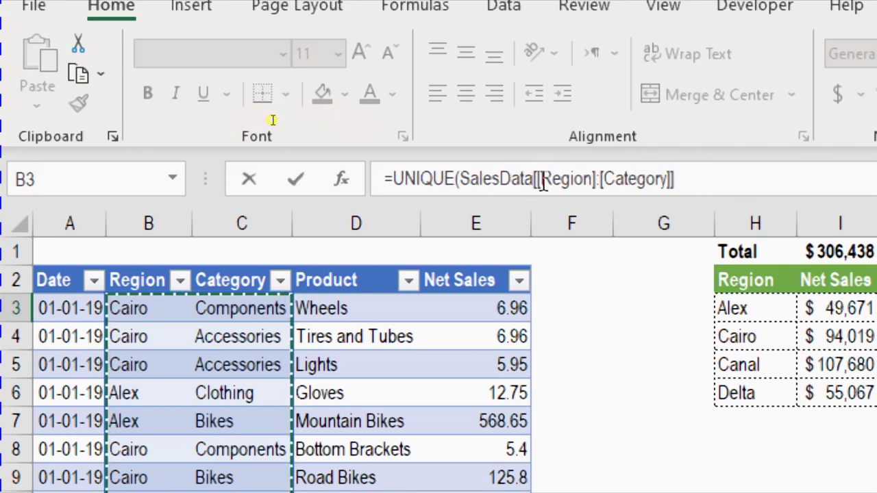
{"action": "left_click", "coordinate": [683, 181]}
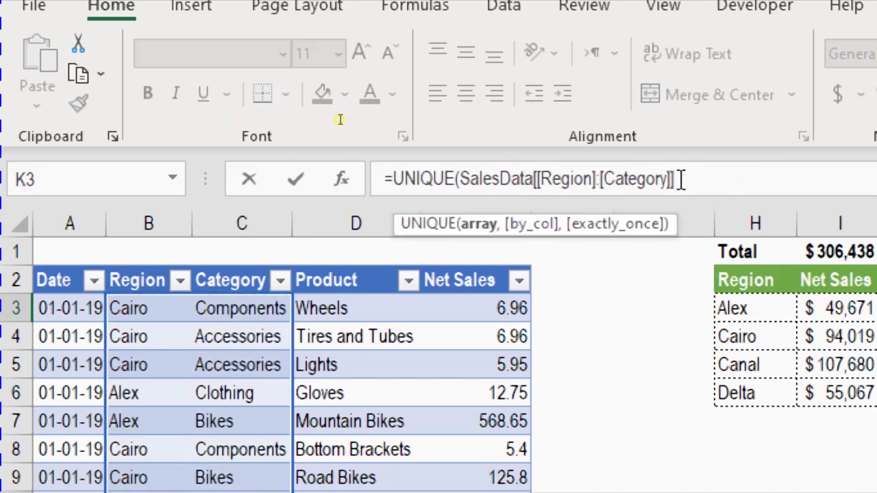
{"action": "type", "text": ")"}
{"action": "key", "text": "Return"}
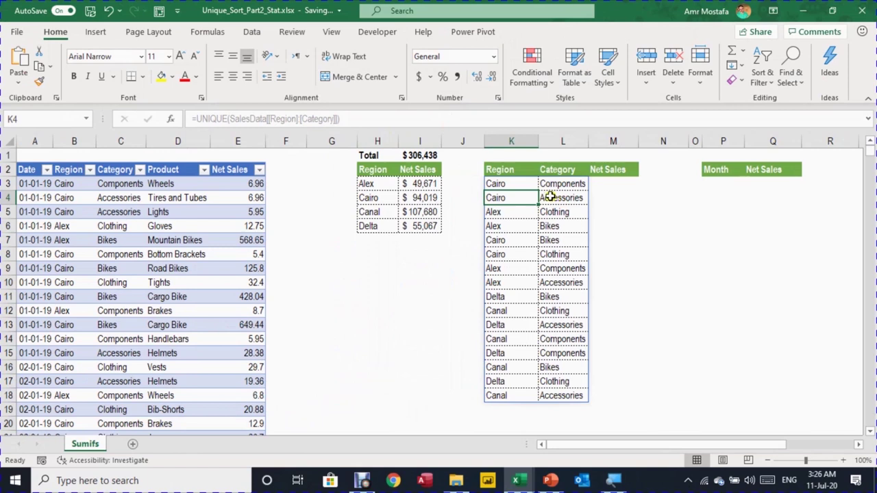
Wrap the K3 formula in SORT so it reads =SORT(UNIQUE(SalesData[[Region]:[Category]]))
{"action": "left_click", "coordinate": [495, 183]}
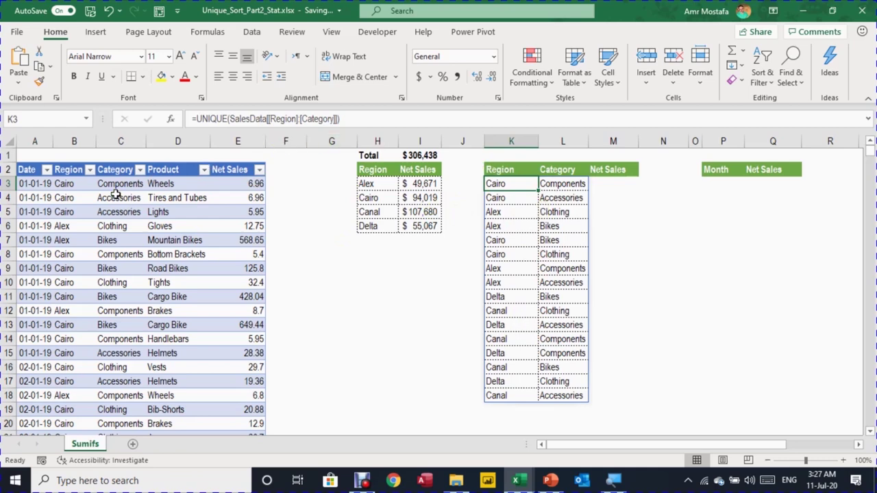
{"action": "key", "text": "F2"}
{"action": "key", "text": "Home"}
{"action": "key", "text": "Right"}
{"action": "type", "text": "S"}
{"action": "key", "text": "BackSpace"}
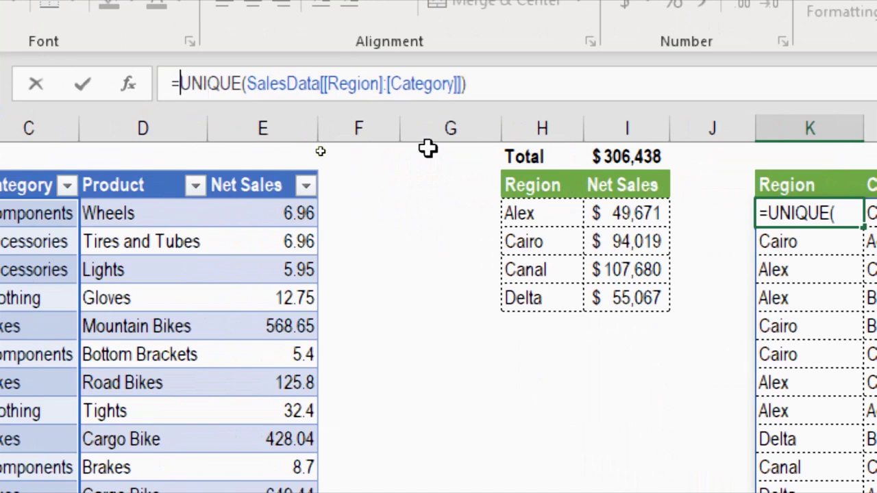
{"action": "type", "text": "Sort"}
{"action": "key", "text": "Tab"}
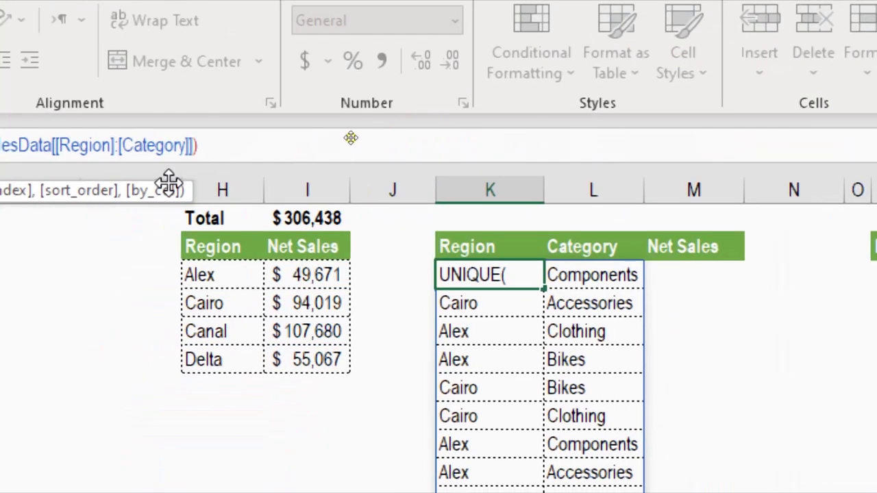
{"action": "left_click", "coordinate": [570, 83]}
{"action": "key", "text": "Return"}
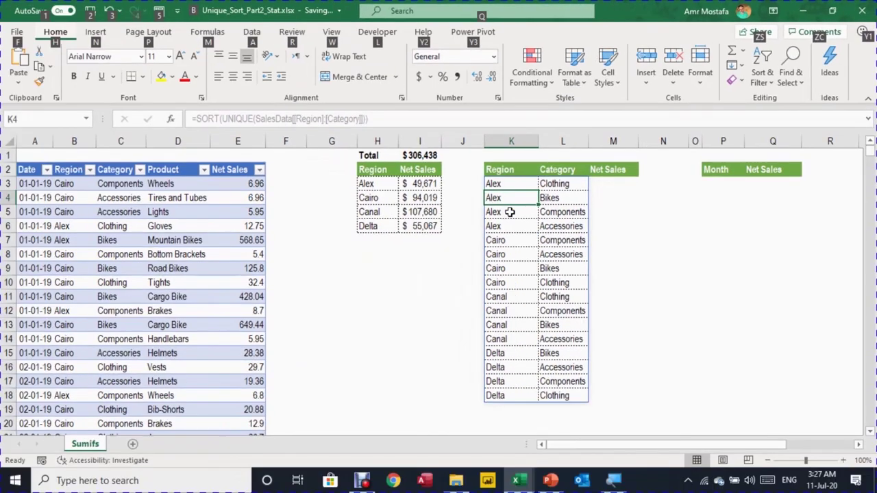
Examine the SORT and UNIQUE formula in K3 and how it appears in the spilled cells K4 and L3
{"action": "left_click", "coordinate": [526, 189]}
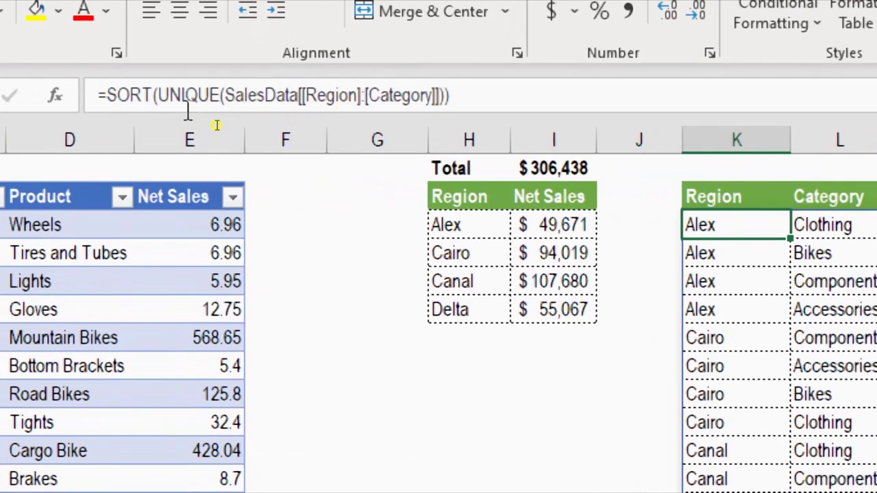
{"action": "key", "text": "F2"}
{"action": "left_click", "coordinate": [126, 109]}
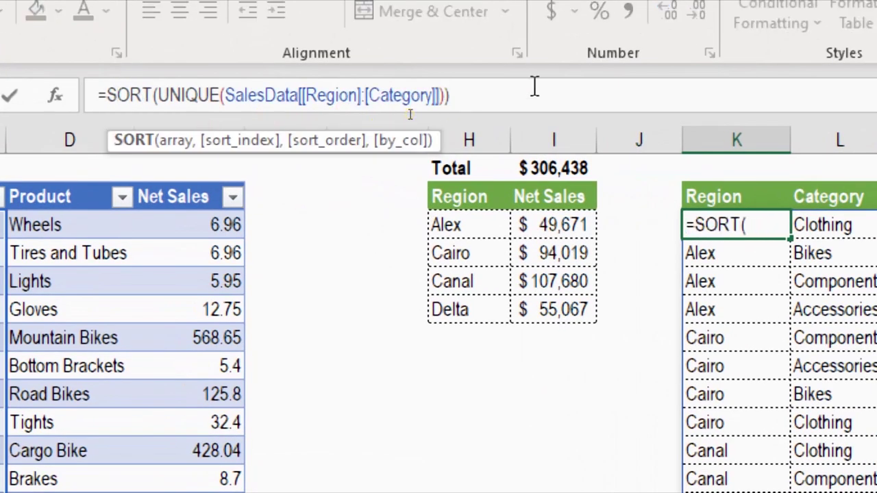
{"action": "key", "text": "Escape"}
{"action": "left_click", "coordinate": [744, 255]}
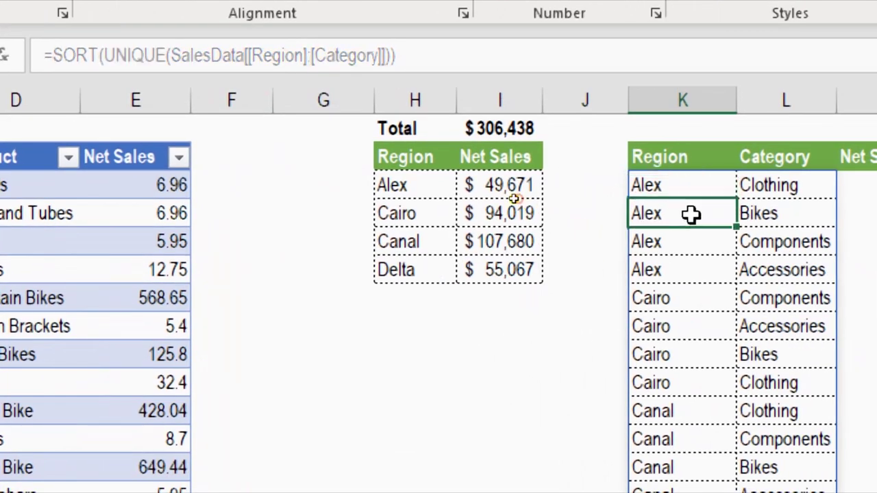
{"action": "left_click", "coordinate": [425, 56]}
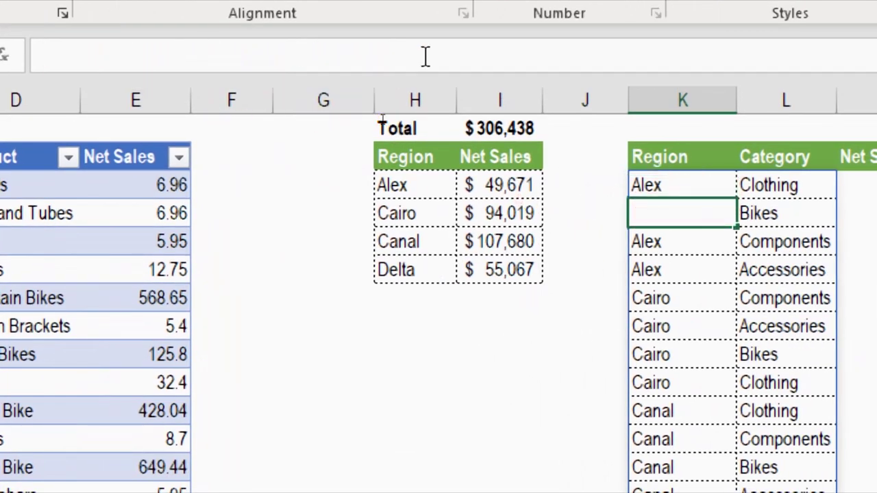
{"action": "key", "text": "Escape"}
{"action": "left_click", "coordinate": [758, 186]}
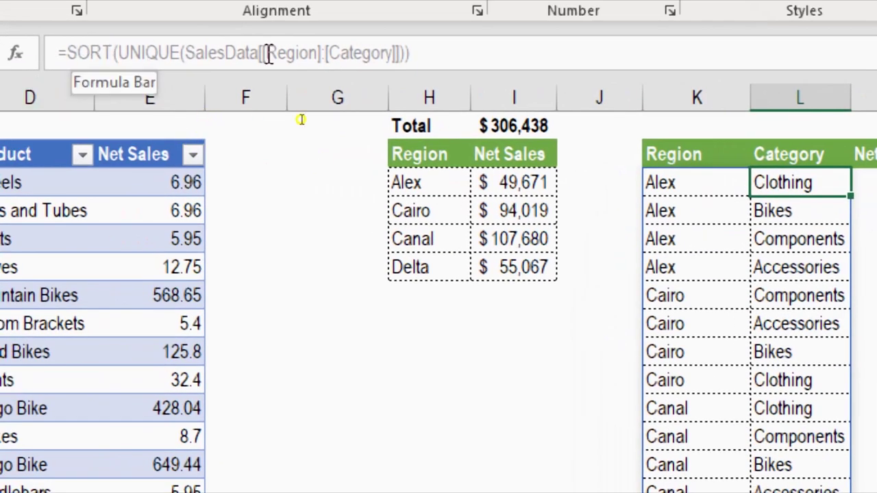
{"action": "left_click", "coordinate": [448, 53]}
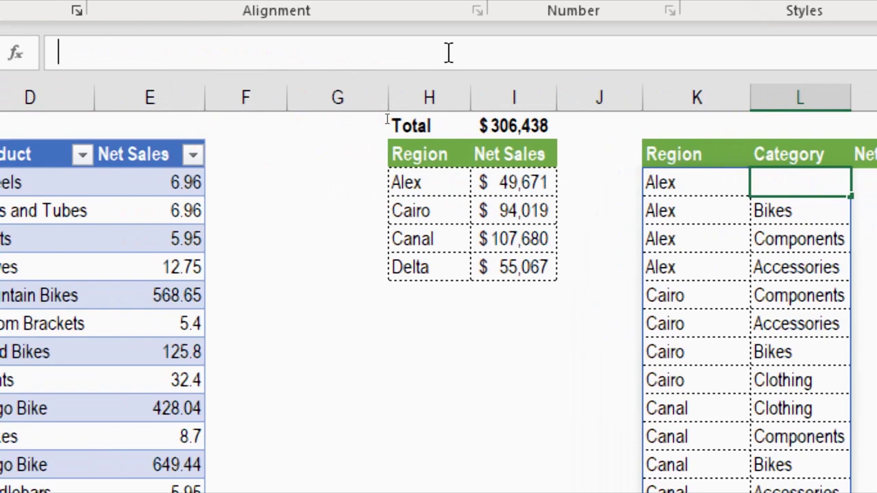
{"action": "key", "text": "Escape"}
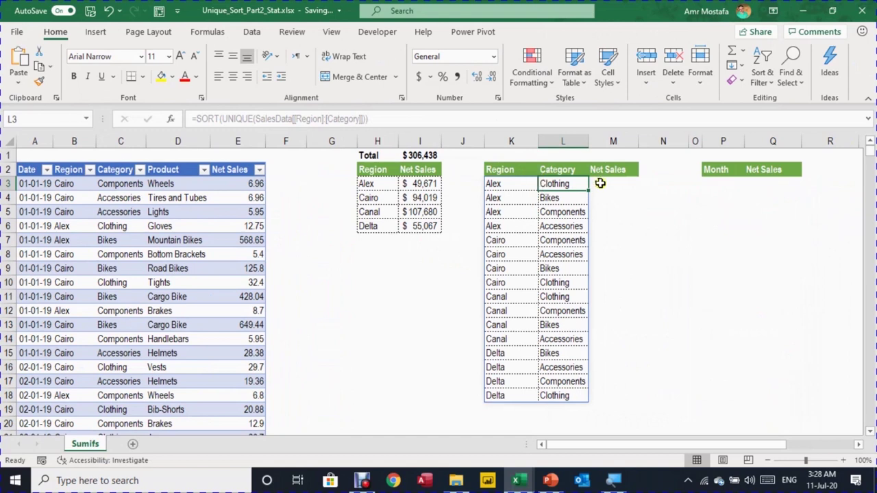
{"action": "left_click", "coordinate": [843, 196]}
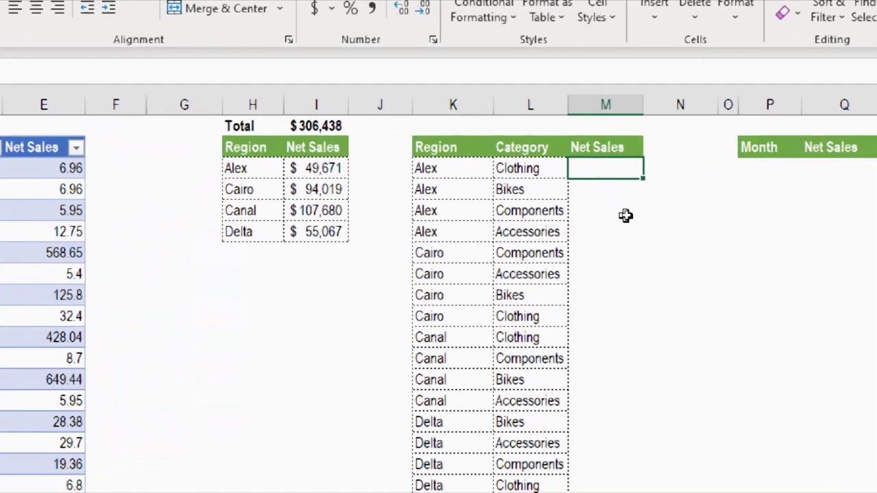
{"action": "type", "text": "="}
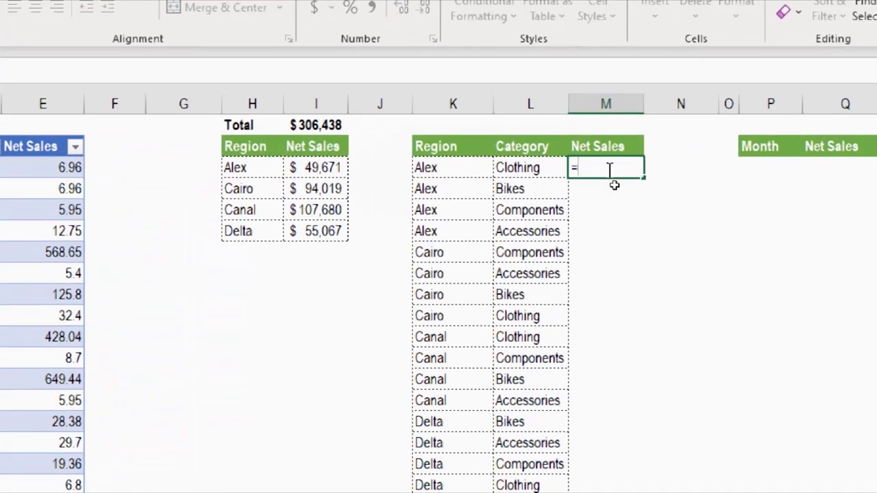
{"action": "type", "text": "sumif"}
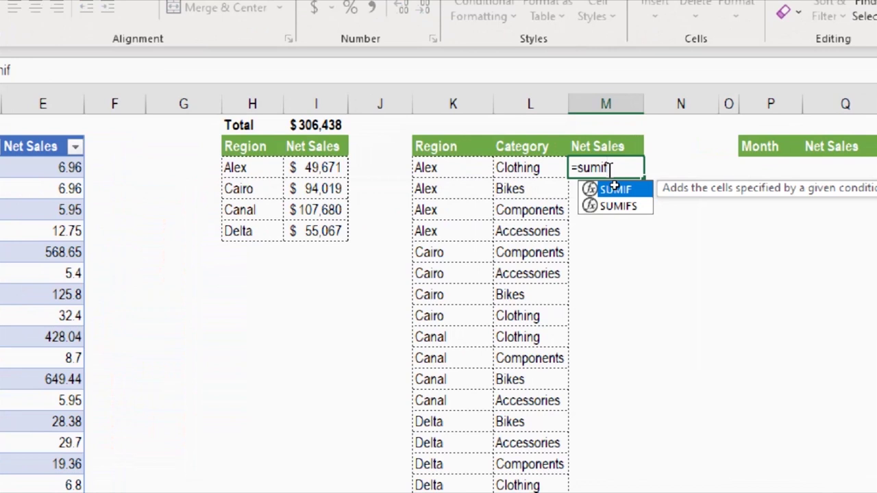
{"action": "key", "text": "Down"}
{"action": "key", "text": "Tab"}
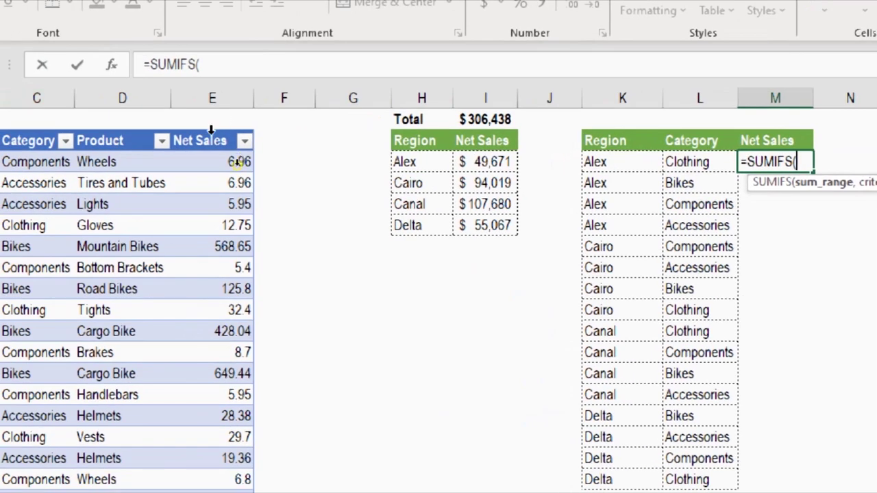
{"action": "left_click", "coordinate": [211, 130]}
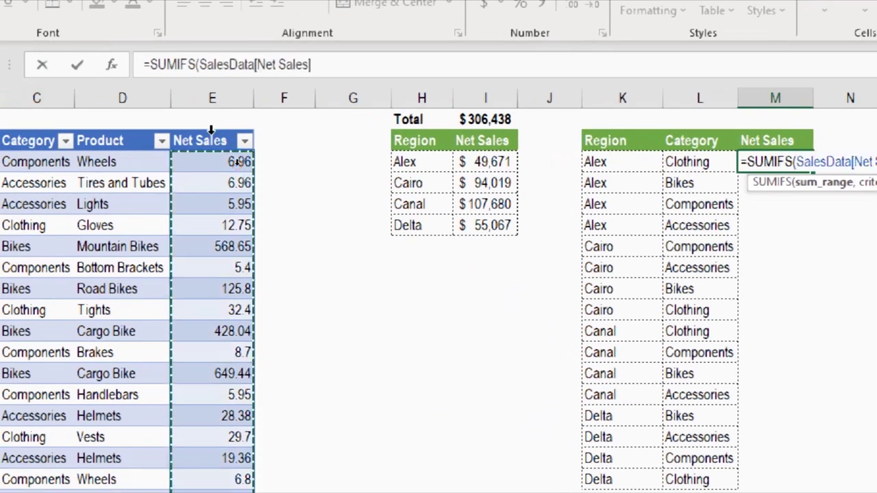
{"action": "type", "text": ","}
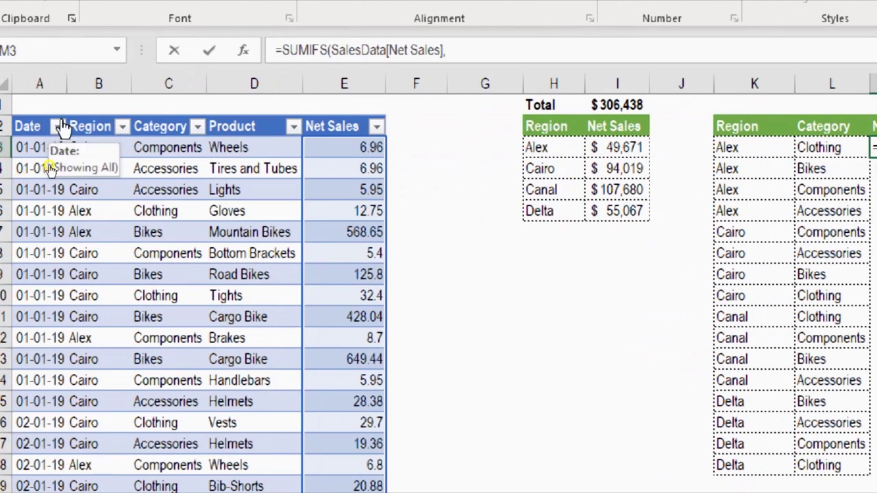
{"action": "left_click", "coordinate": [83, 115]}
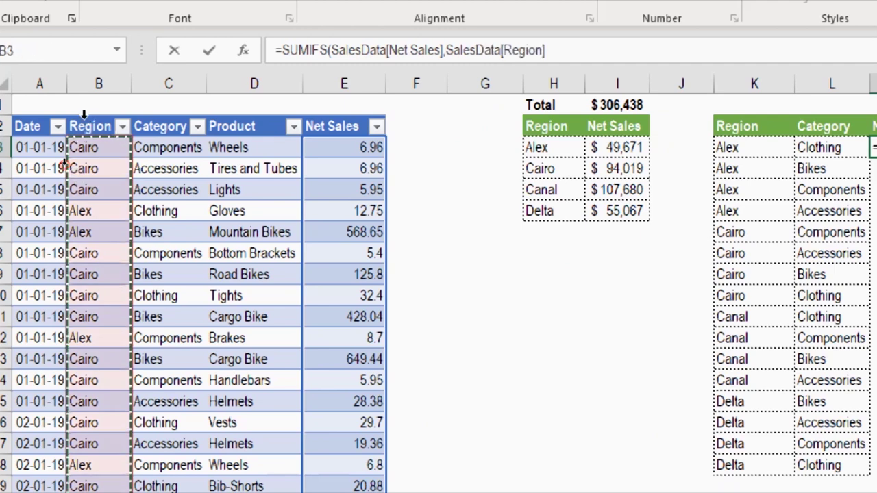
{"action": "type", "text": ","}
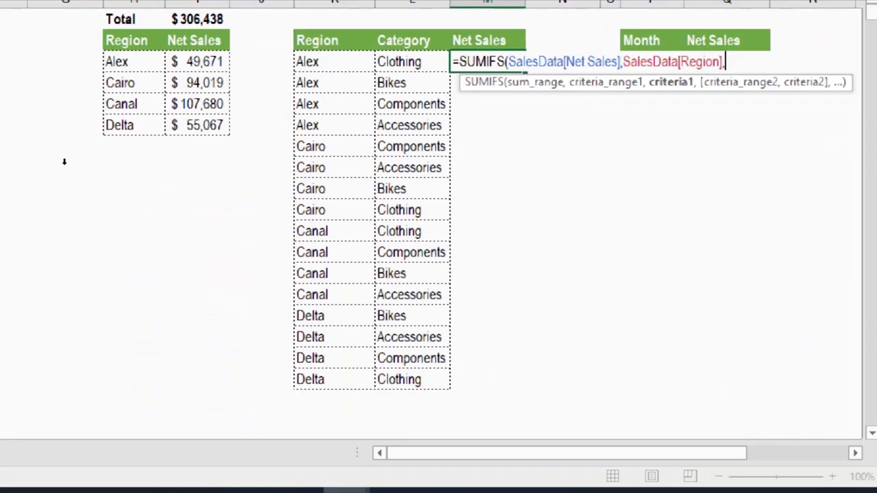
{"action": "left_click_drag", "start_coordinate": [323, 82], "coordinate": [343, 405]}
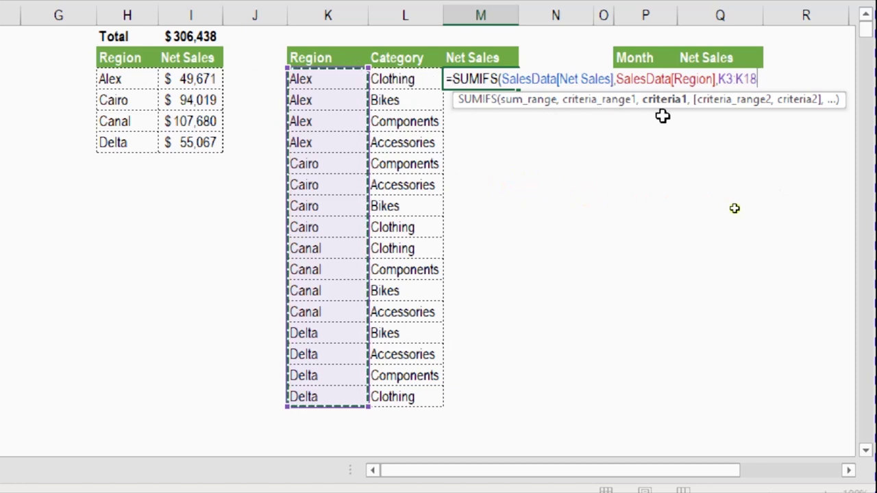
{"action": "left_click_drag", "start_coordinate": [734, 78], "coordinate": [759, 79]}
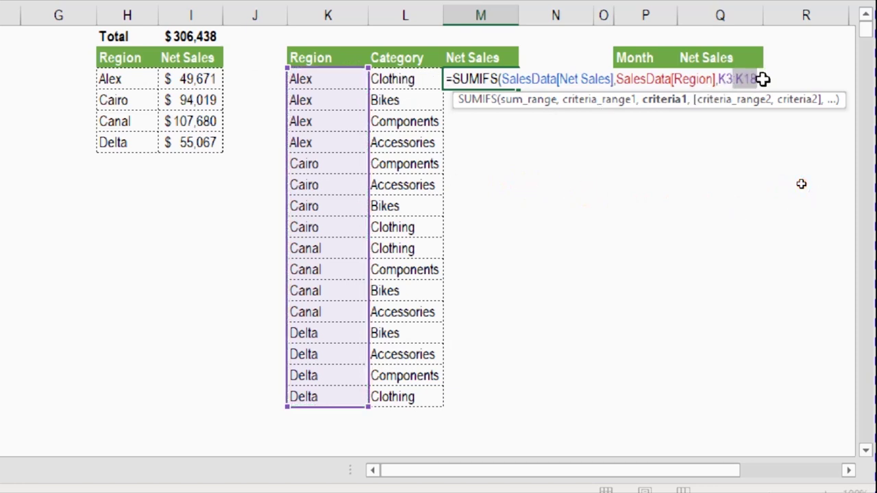
{"action": "type", "text": "#"}
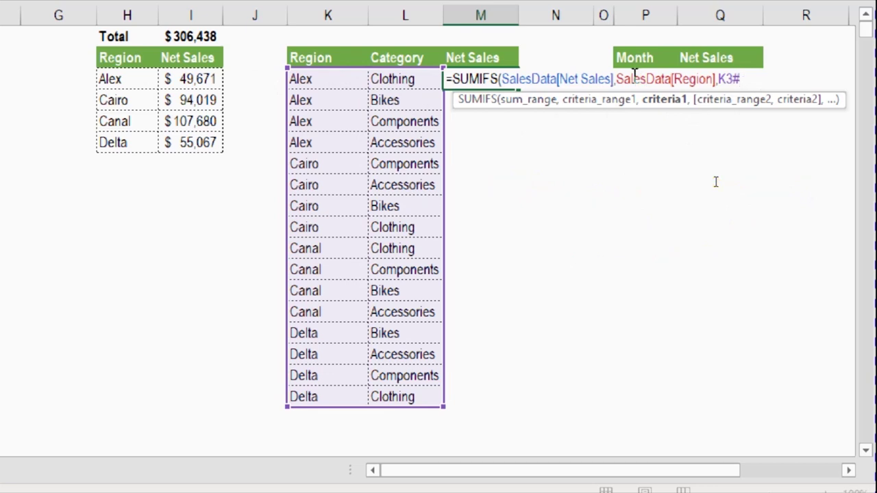
{"action": "key", "text": "Escape"}
Compare the single-column region spill from H3 with the two-column region and category spill from K3
{"action": "left_click", "coordinate": [343, 78]}
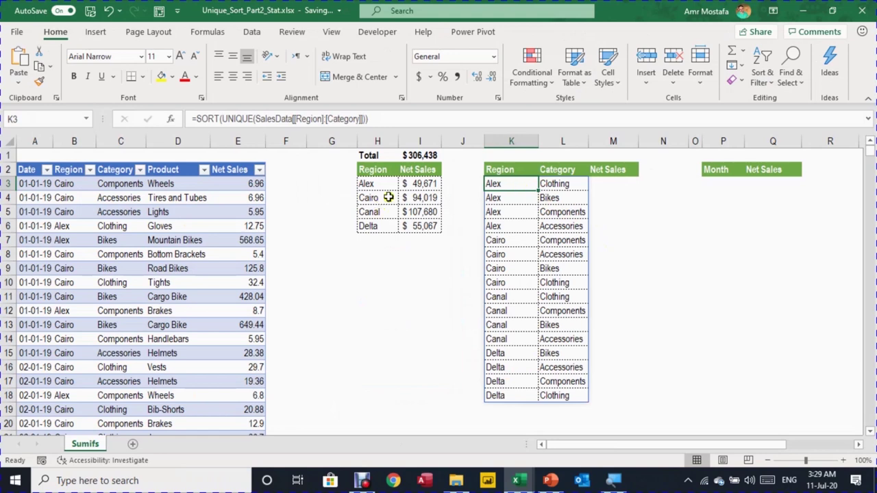
{"action": "left_click_drag", "start_coordinate": [380, 186], "coordinate": [371, 222]}
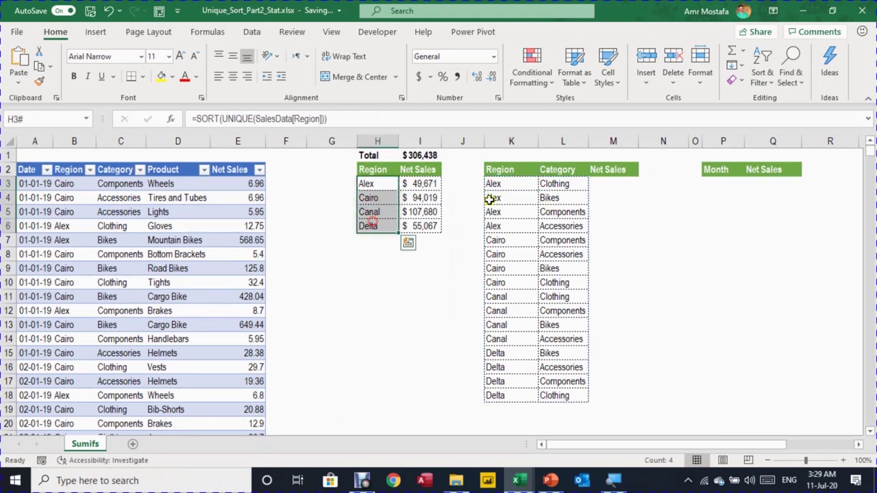
{"action": "left_click_drag", "start_coordinate": [551, 186], "coordinate": [548, 268]}
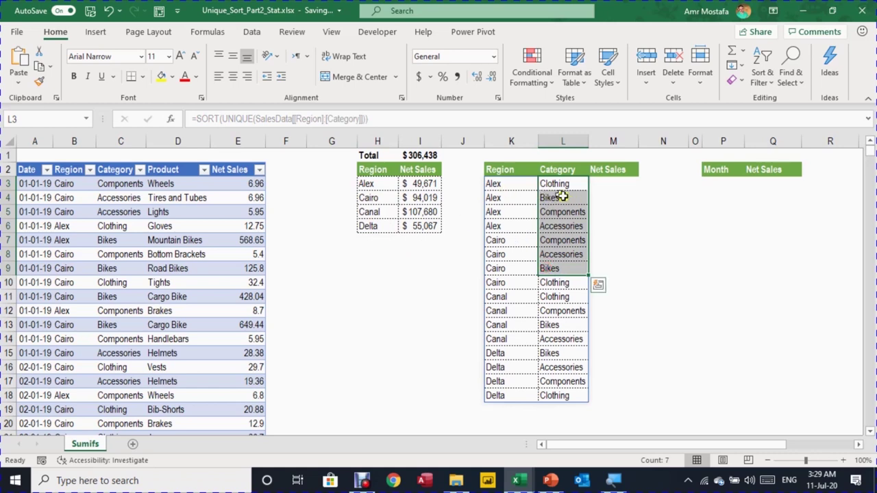
Wrap the K3 formula in INDEX to return only the first column: =INDEX(SORT(UNIQUE(SalesData[[Region]:[Category]])),,1)
{"action": "key", "text": "Left"}
{"action": "key", "text": "ctrl+shift+Down"}
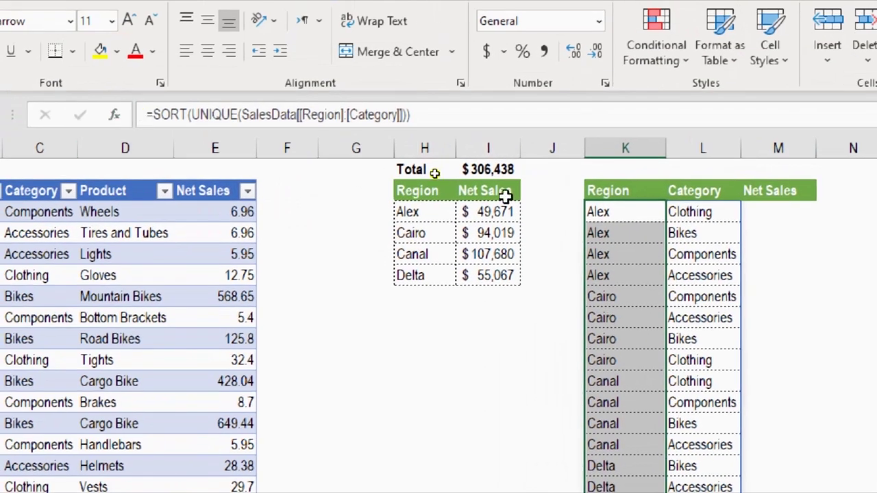
{"action": "left_click", "coordinate": [153, 114]}
{"action": "type", "text": "INDEX("}
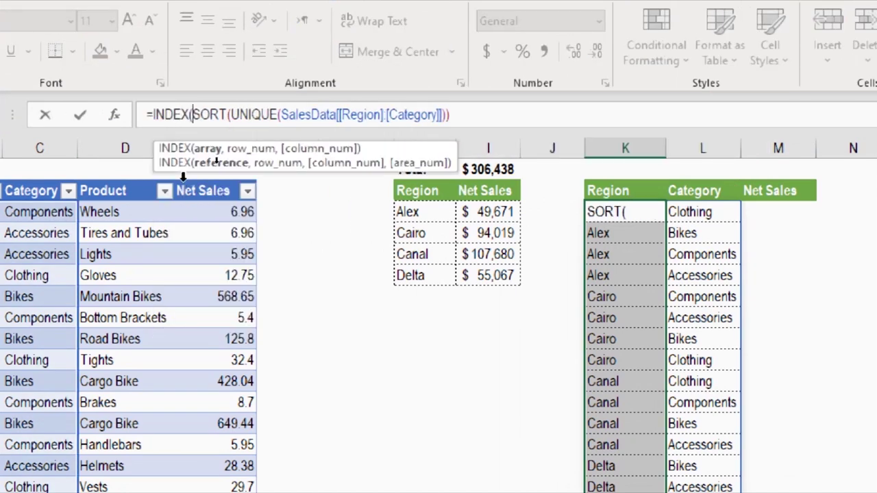
{"action": "left_click", "coordinate": [211, 148]}
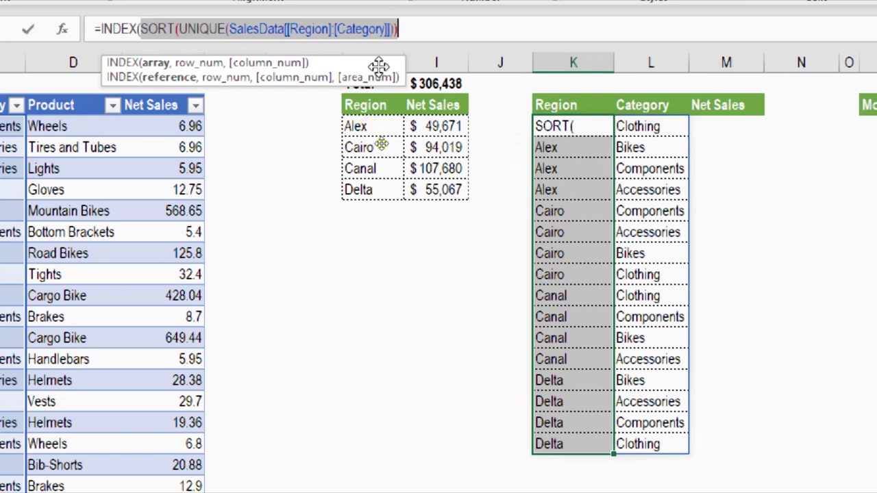
{"action": "left_click", "coordinate": [414, 32]}
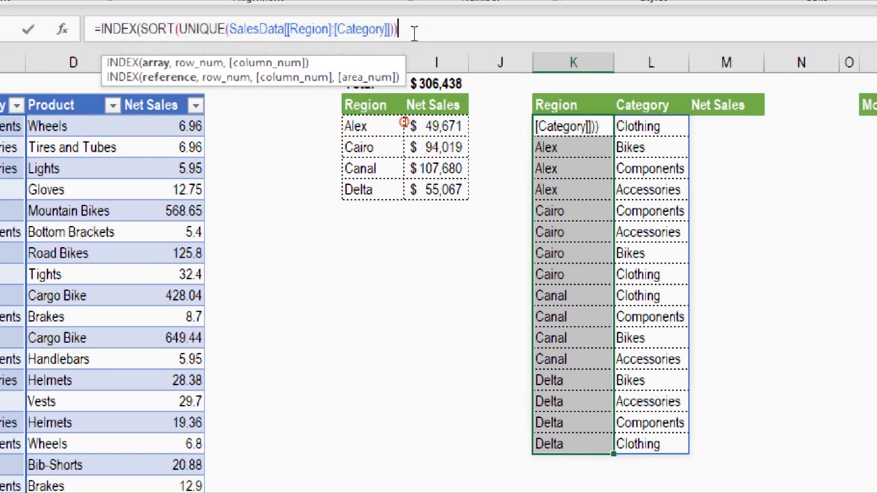
{"action": "type", "text": ","}
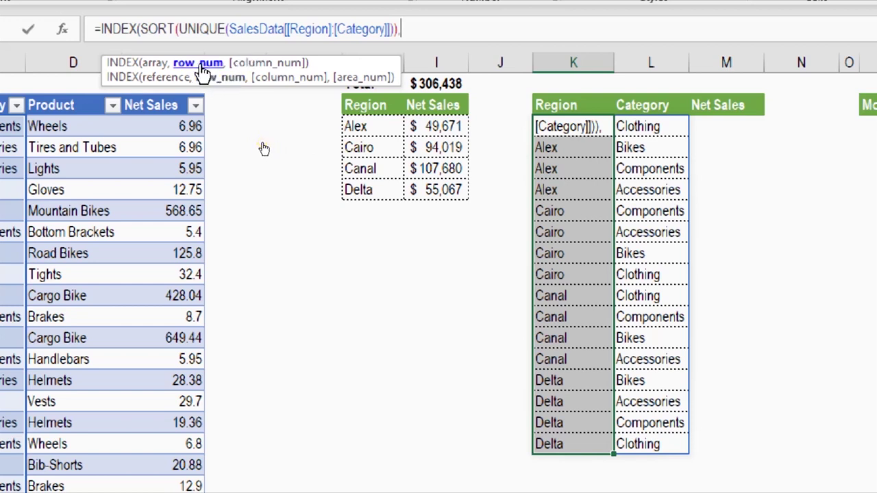
{"action": "type", "text": ","}
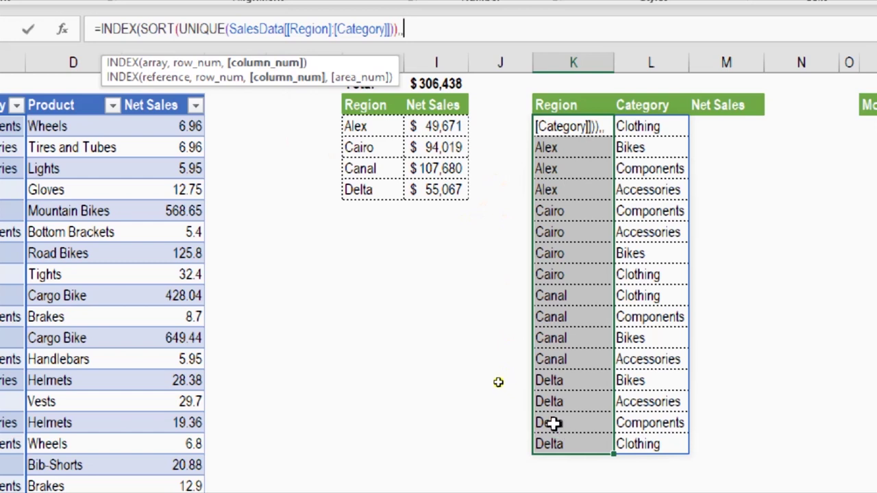
{"action": "type", "text": "1"}
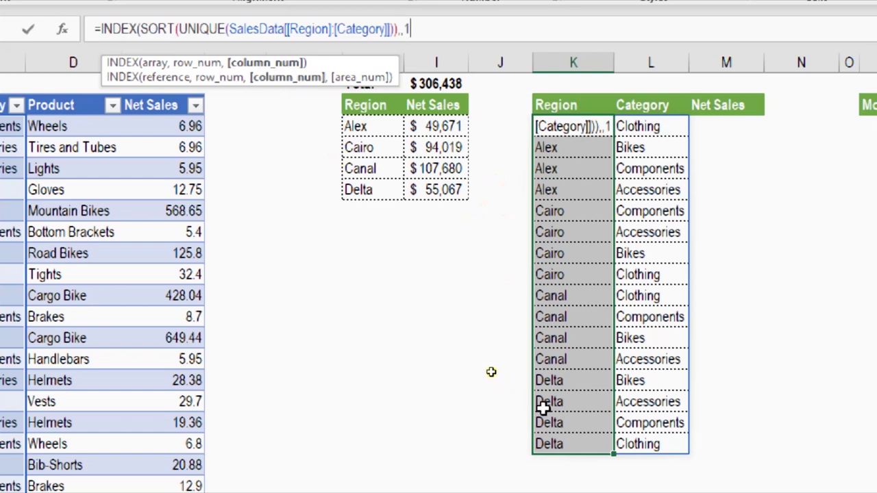
{"action": "key", "text": "Return"}
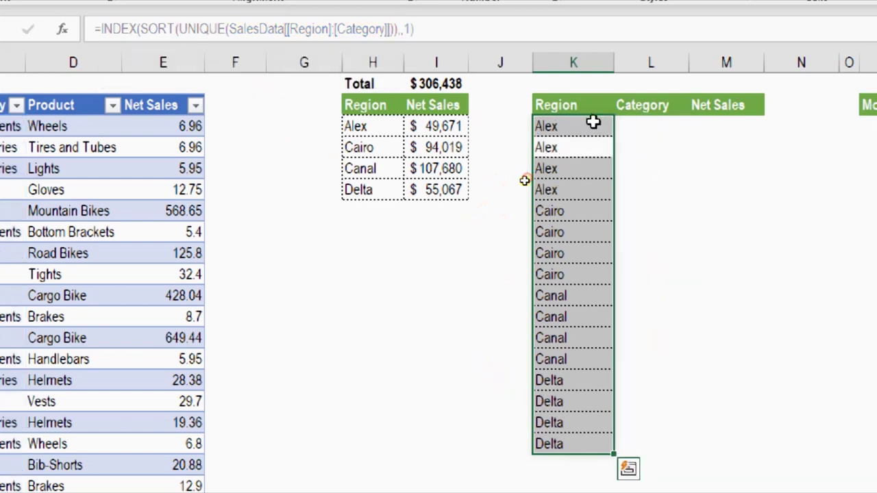
Copy the text of the INDEX formula in K3 into L3 under the Category header
{"action": "left_click", "coordinate": [594, 124]}
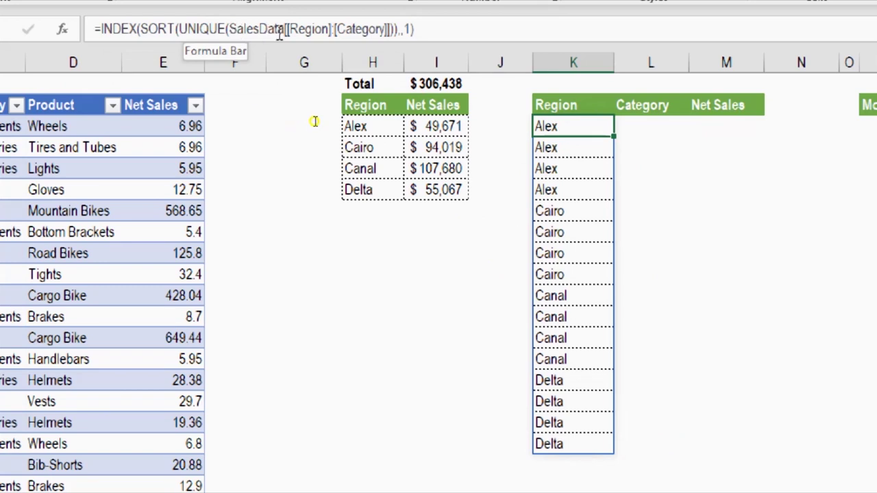
{"action": "left_click", "coordinate": [410, 29]}
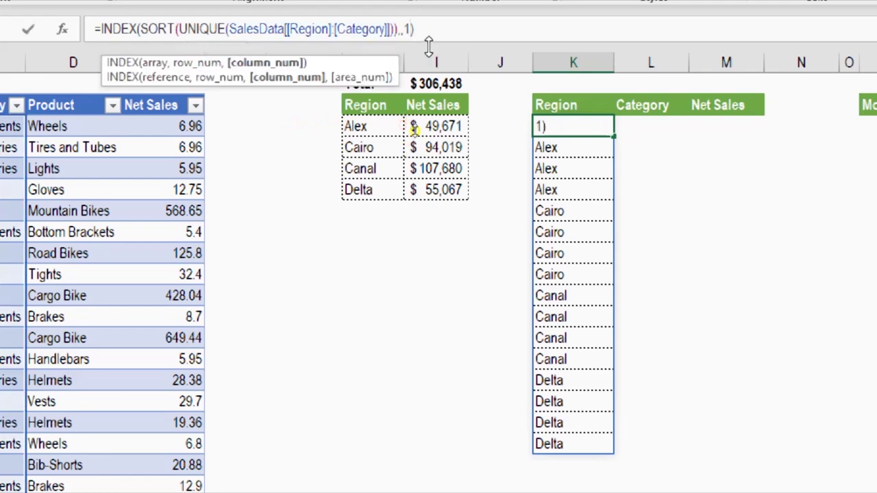
{"action": "left_click_drag", "start_coordinate": [390, 29], "coordinate": [242, 21]}
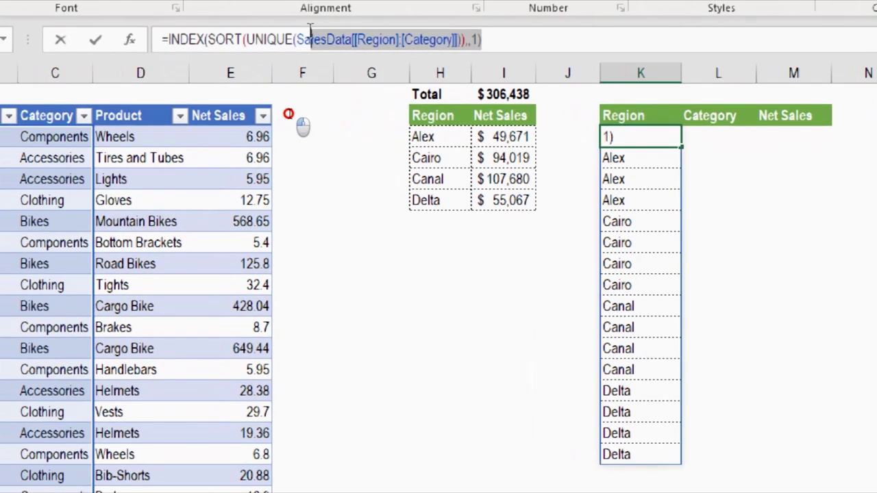
{"action": "left_click_drag", "start_coordinate": [310, 31], "coordinate": [146, 39]}
{"action": "key", "text": "ctrl+c"}
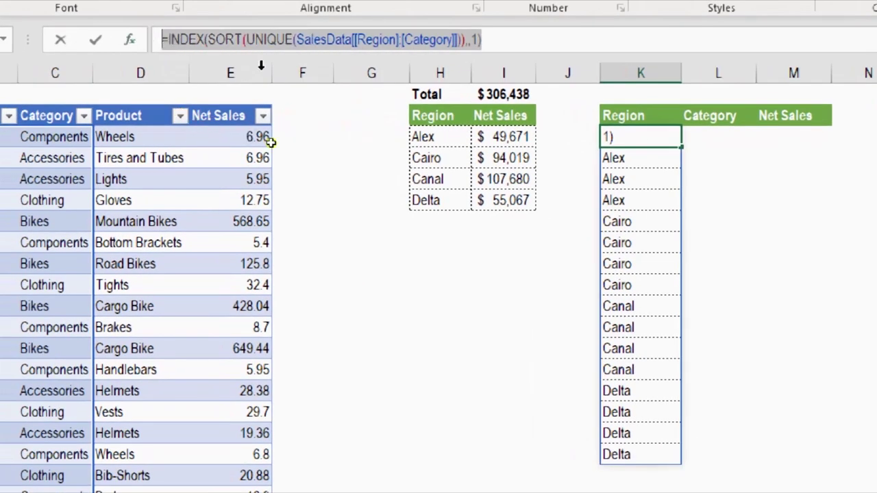
{"action": "key", "text": "Escape"}
{"action": "left_click", "coordinate": [717, 136]}
{"action": "left_click", "coordinate": [212, 37]}
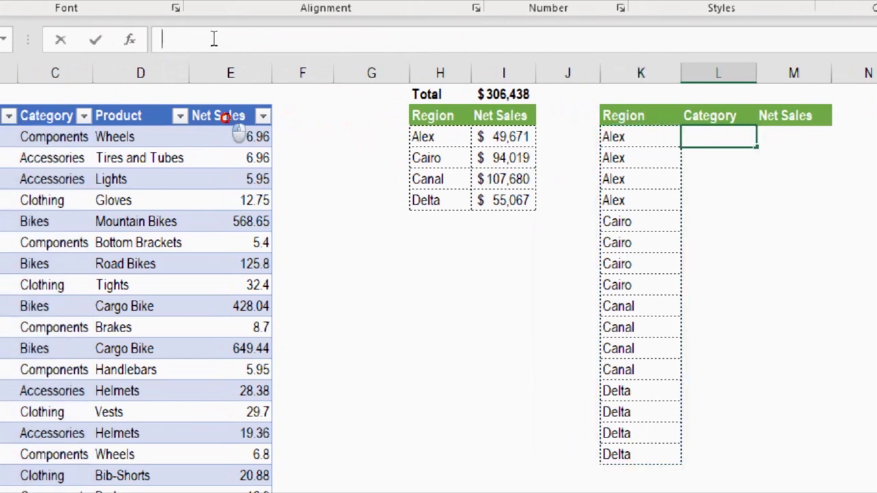
{"action": "key", "text": "ctrl+v"}
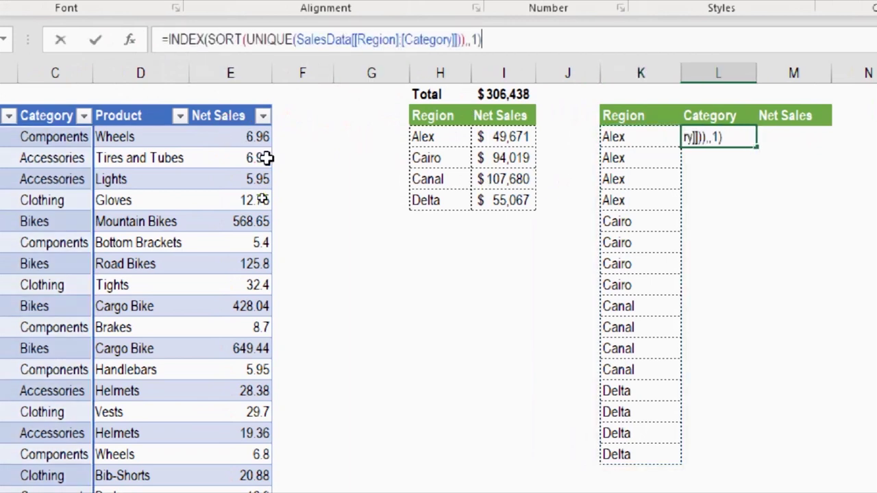
Set the column number of the INDEX formula in L3 to 2 to list the categories
{"action": "double_click", "coordinate": [475, 40]}
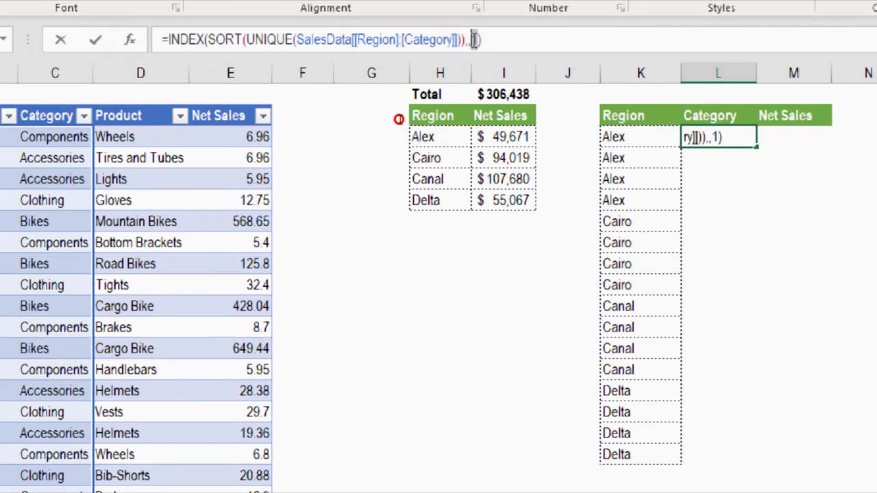
{"action": "type", "text": "2"}
{"action": "key", "text": "Return"}
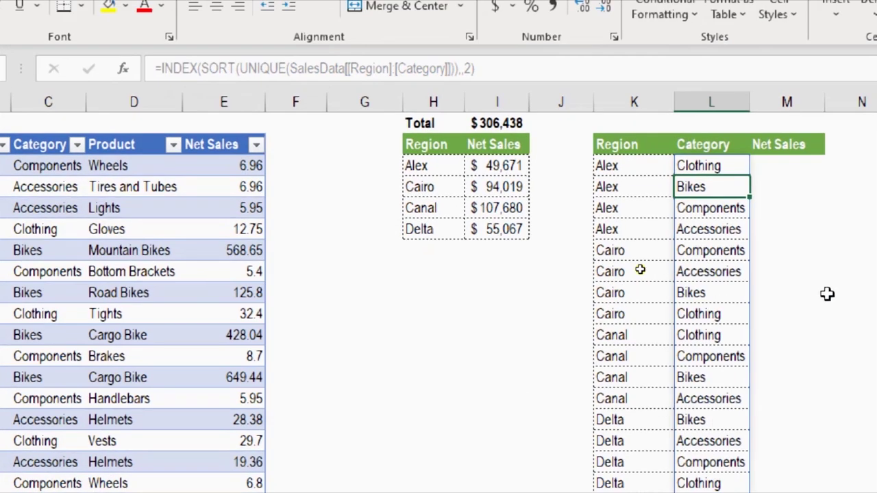
{"action": "left_click", "coordinate": [840, 264]}
{"action": "left_click", "coordinate": [702, 161]}
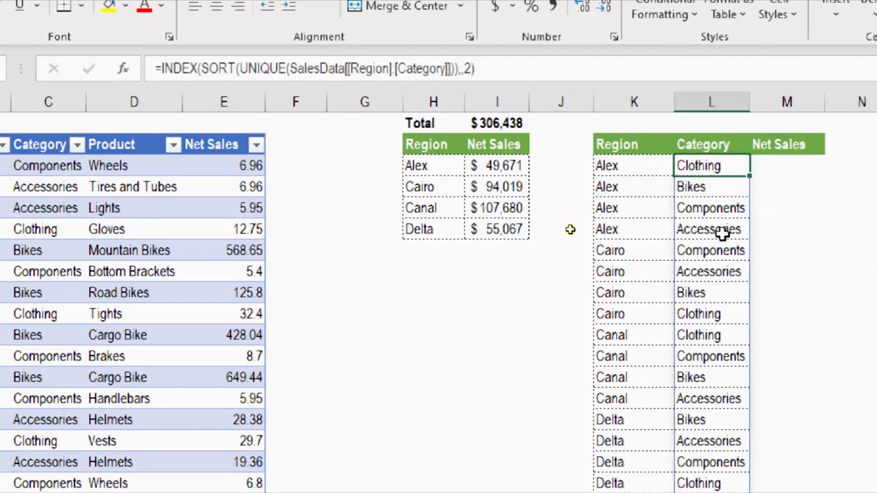
Start a SUMIFS formula in M3 under the Net Sales header with SalesData[Net Sales] as the sum range
{"action": "left_click", "coordinate": [777, 171]}
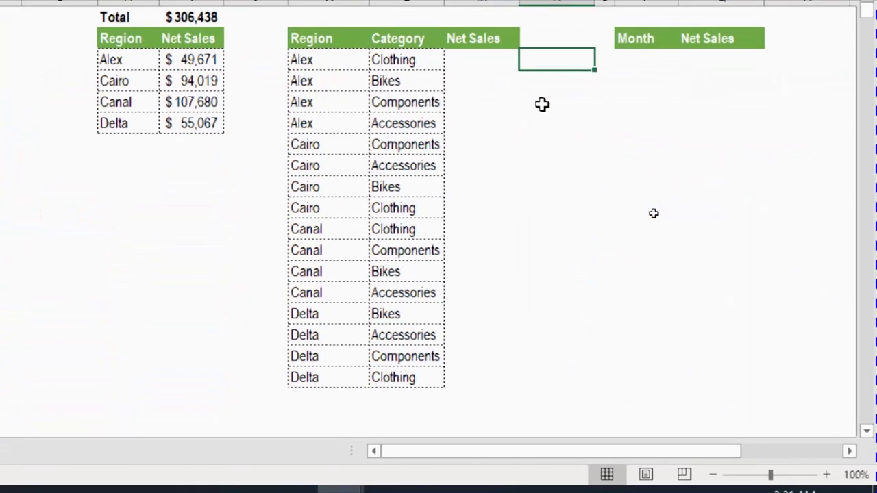
{"action": "type", "text": "="}
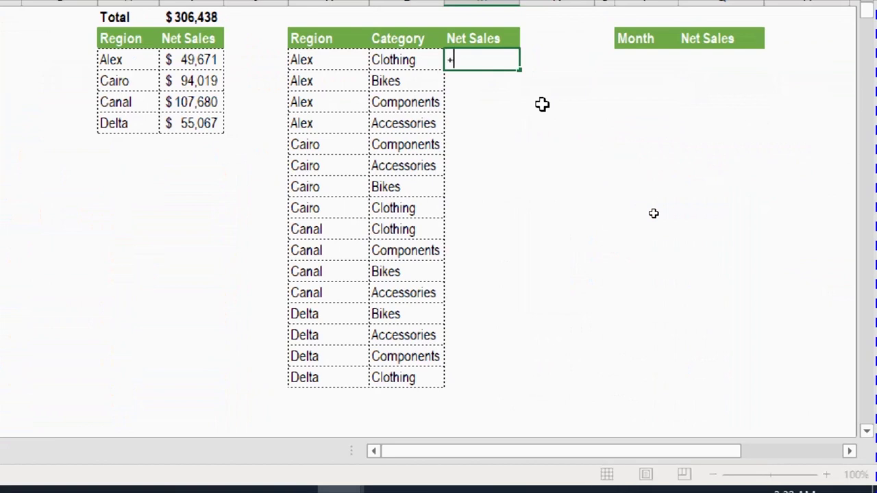
{"action": "type", "text": "Sumifs"}
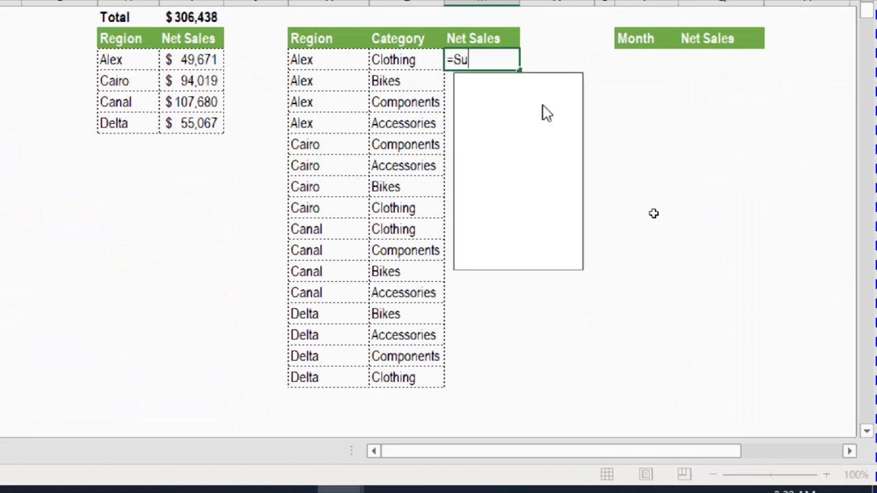
{"action": "key", "text": "Tab"}
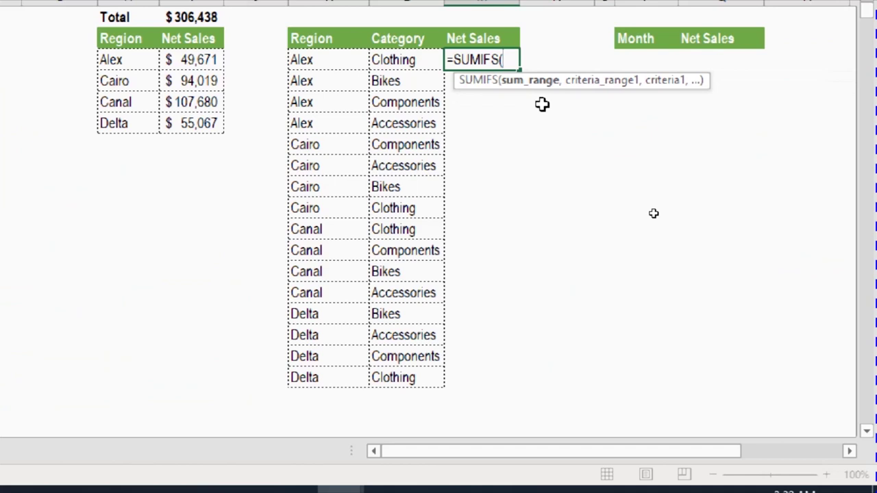
{"action": "type", "text": "sa"}
{"action": "double_click", "coordinate": [542, 105]}
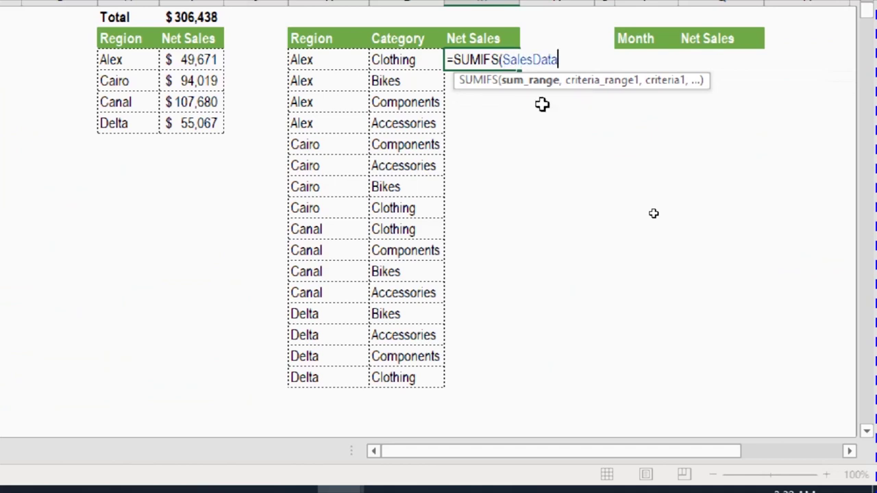
{"action": "type", "text": "[ne"}
{"action": "key", "text": "Tab"}
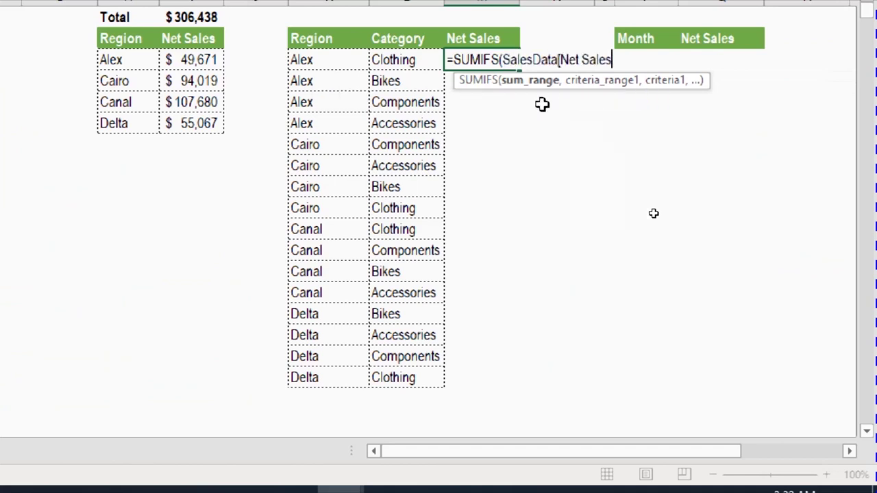
{"action": "type", "text": "],"}
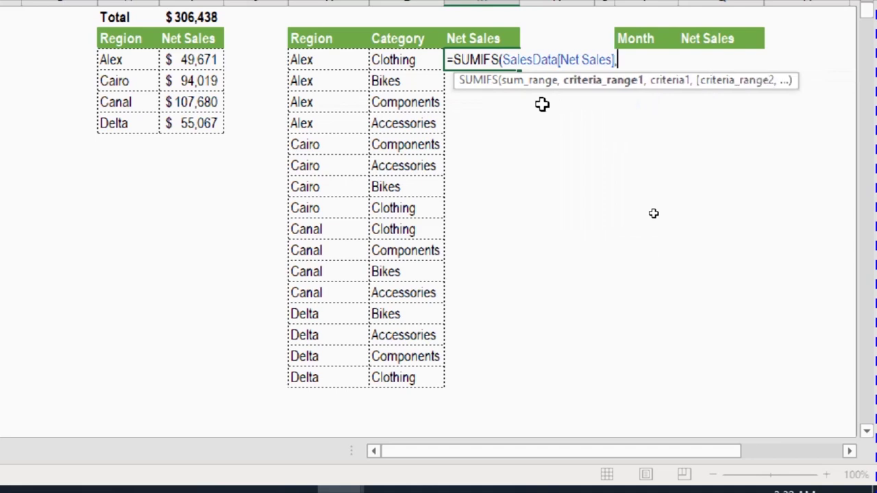
Add the region condition to the M3 SUMIFS formula, matching SalesData[Region] against the K3# spill
{"action": "type", "text": "sale"}
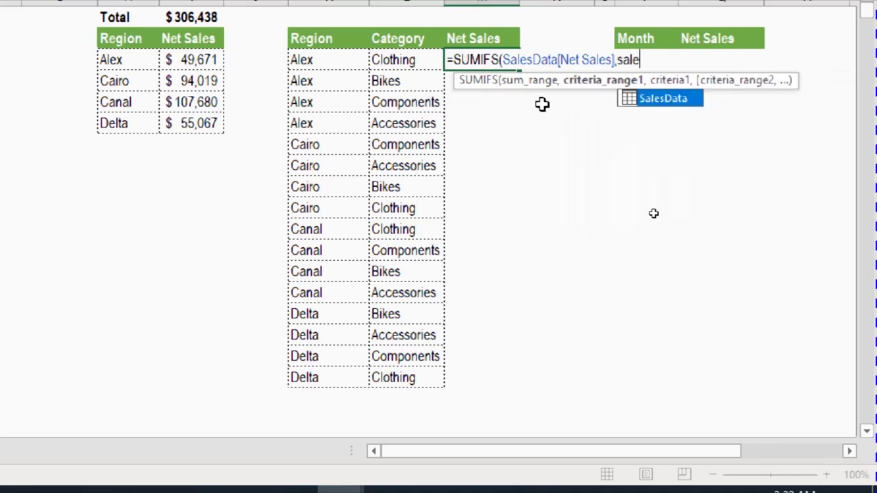
{"action": "key", "text": "Tab"}
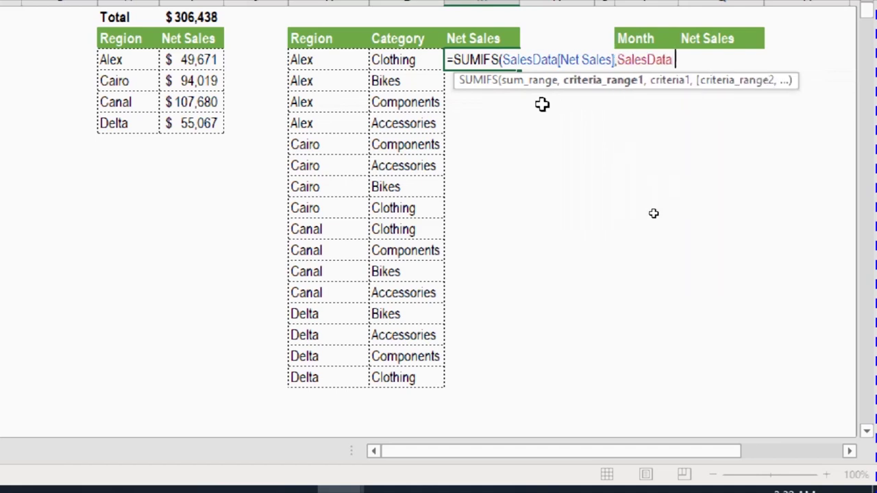
{"action": "type", "text": "[re"}
{"action": "key", "text": "Tab"}
{"action": "type", "text": "],"}
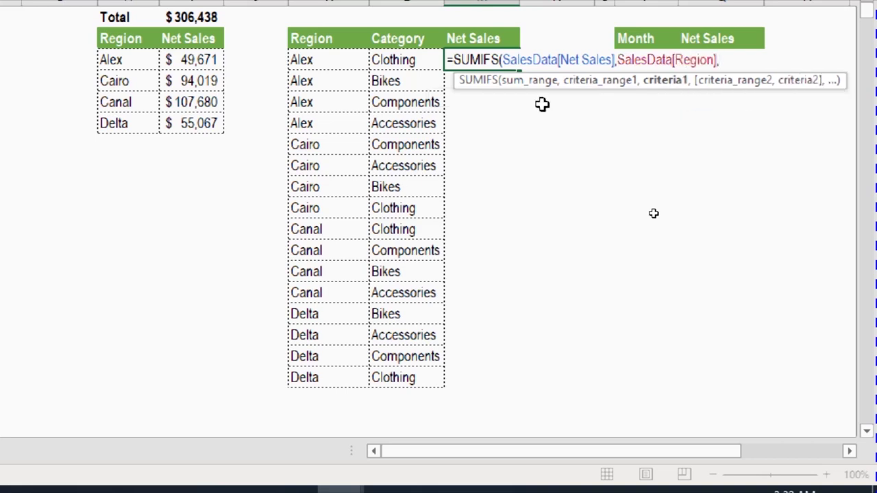
{"action": "key", "text": "Left"}
{"action": "key", "text": "Left"}
{"action": "key", "text": "ctrl+shift+Down"}
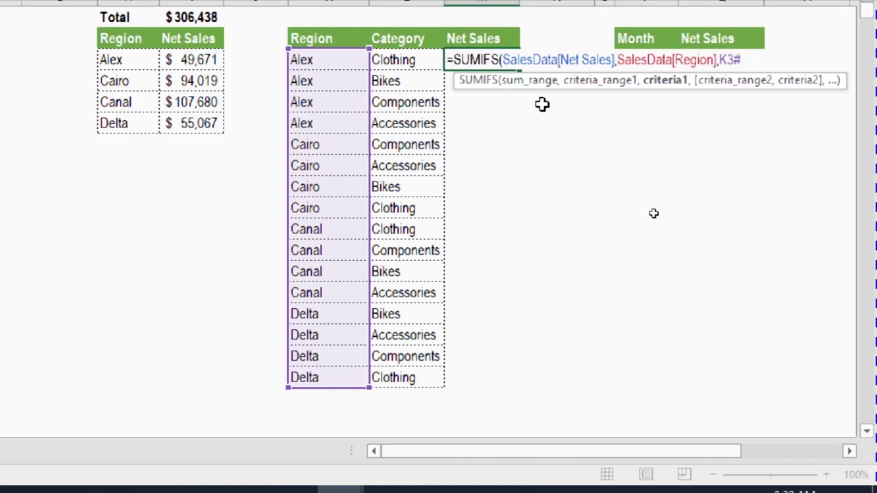
{"action": "type", "text": ","}
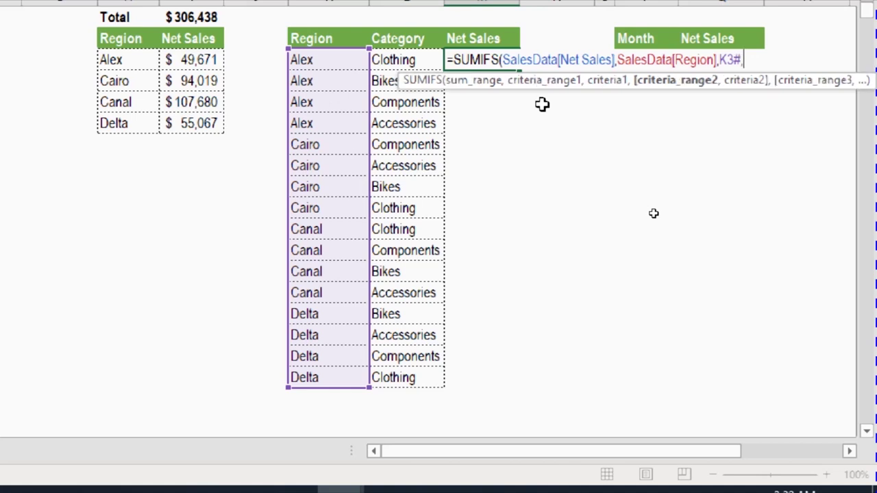
Add the category condition to the M3 formula, matching SalesData[Category] against L3#, and enter the completed SUMIFS
{"action": "type", "text": "sa"}
{"action": "key", "text": "Tab"}
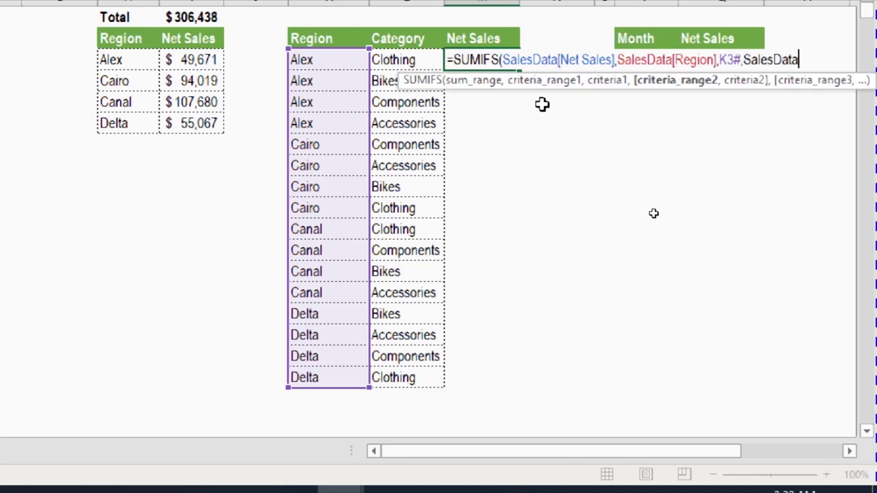
{"action": "type", "text": "["}
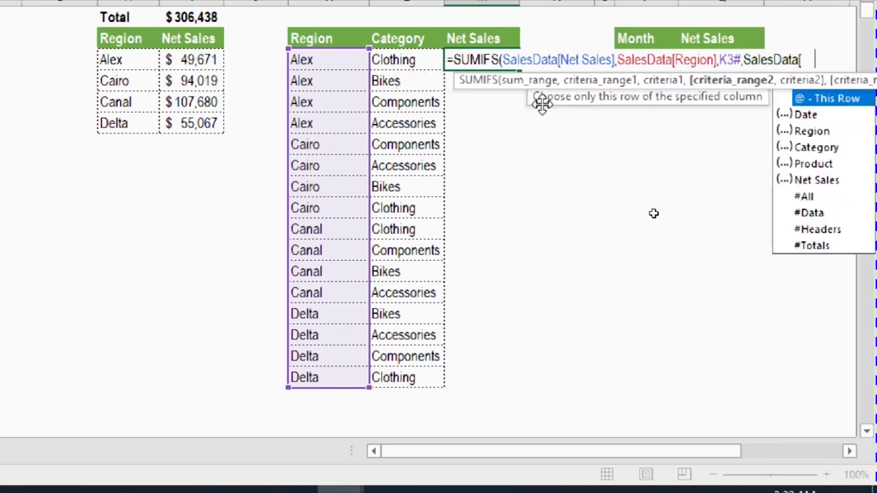
{"action": "type", "text": "ca"}
{"action": "key", "text": "Tab"}
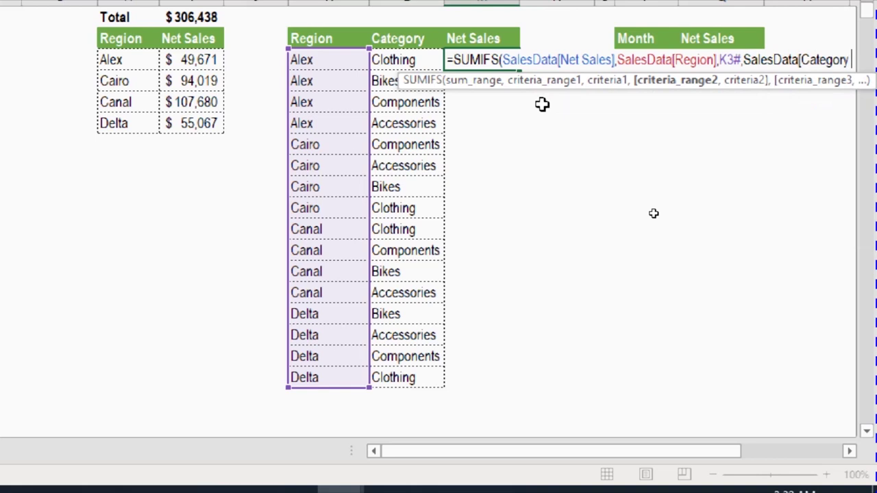
{"action": "type", "text": "]"}
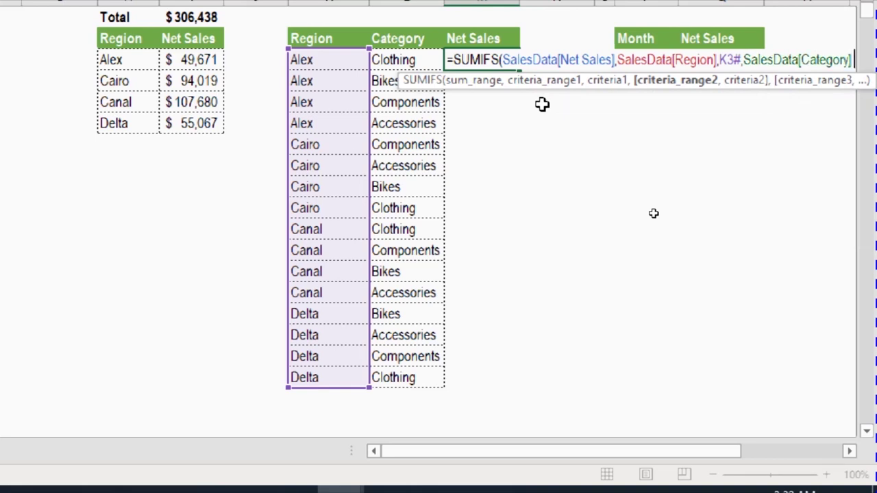
{"action": "type", "text": ","}
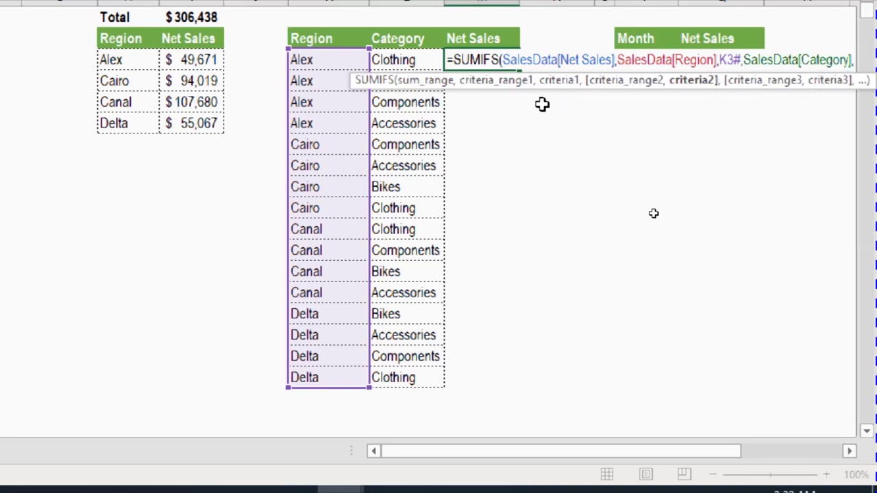
{"action": "left_click", "coordinate": [419, 60]}
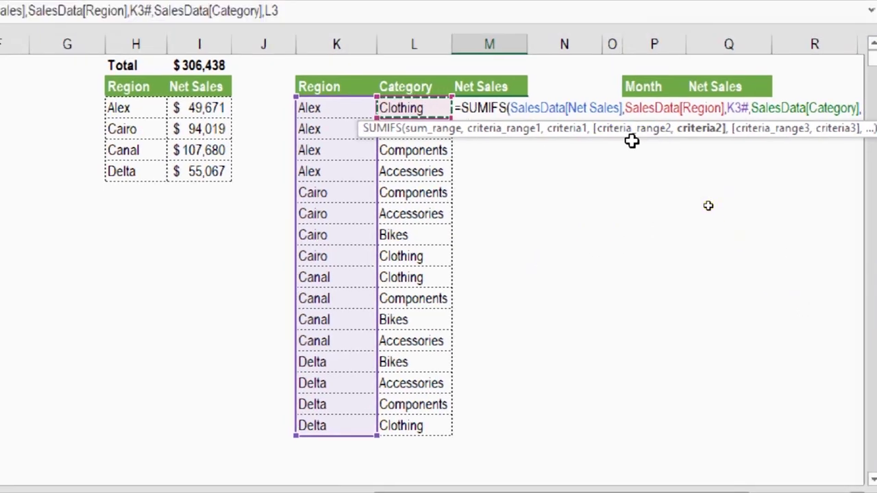
{"action": "type", "text": "#"}
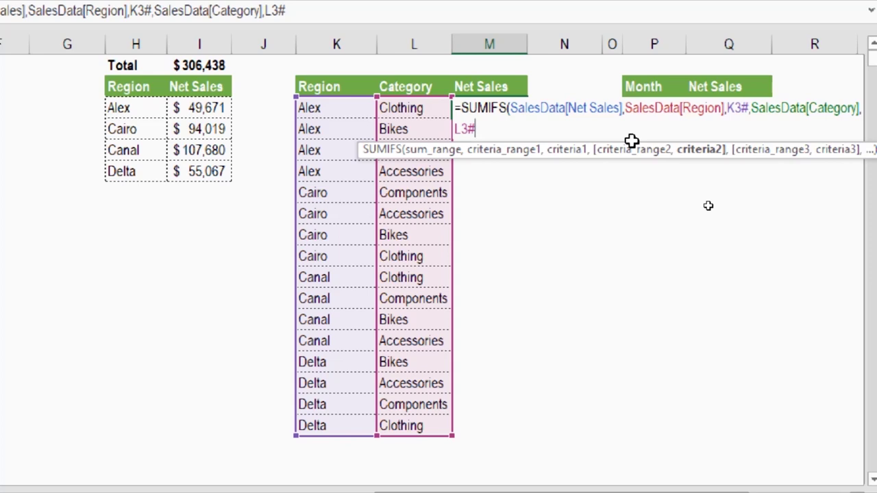
{"action": "type", "text": ")"}
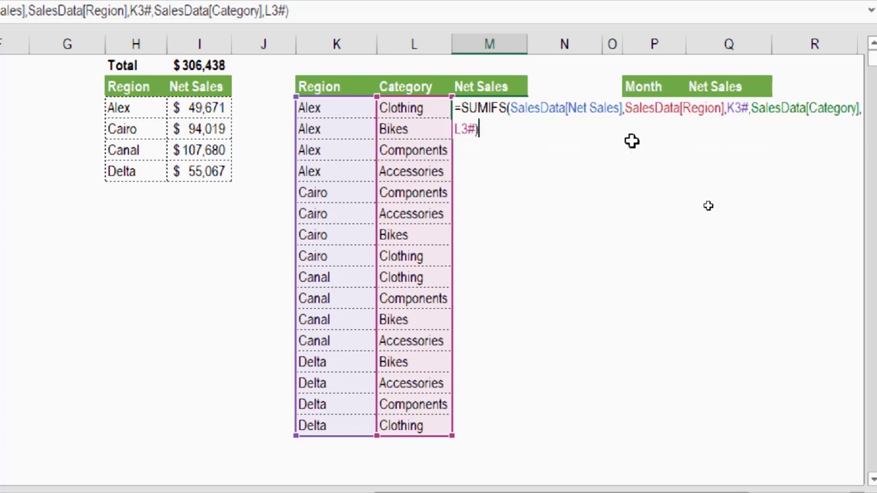
{"action": "key", "text": "Return"}
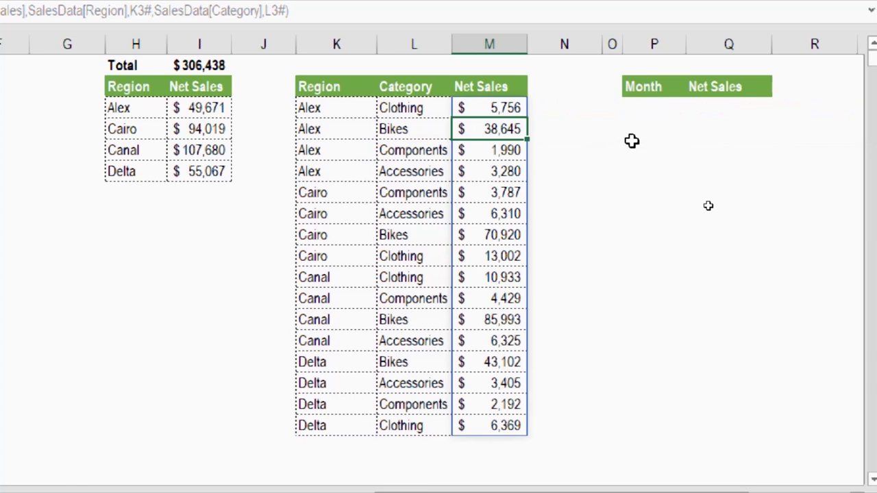
Copy the total formula from I1 into M1 above Net Sales and check that it references M3#
{"action": "key", "text": "Down"}
{"action": "key", "text": "Up"}
{"action": "key", "text": "Up"}
{"action": "key", "text": "Up"}
{"action": "key", "text": "Up"}
{"action": "key", "text": "ctrl+Left"}
{"action": "key", "text": "ctrl+c"}
{"action": "key", "text": "Right"}
{"action": "key", "text": "Right"}
{"action": "key", "text": "Right"}
{"action": "key", "text": "Right"}
{"action": "key", "text": "Return"}
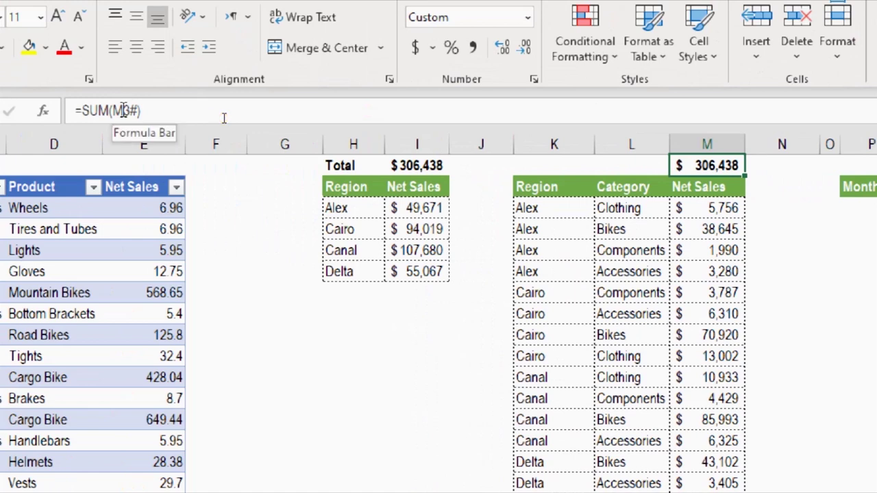
{"action": "left_click", "coordinate": [155, 109]}
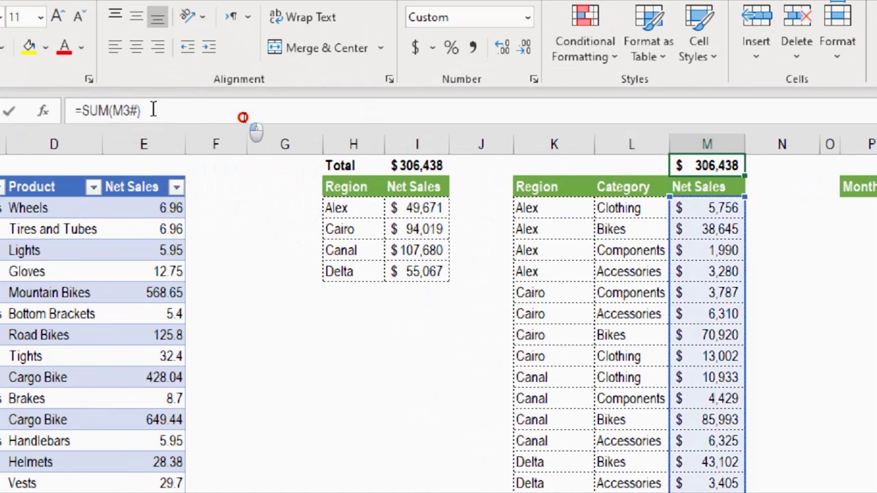
{"action": "scroll", "coordinate": [738, 343], "scroll_direction": "down", "scroll_amount": 1}
{"action": "scroll", "coordinate": [737, 344], "scroll_direction": "down", "scroll_amount": 1}
{"action": "scroll", "coordinate": [730, 295], "scroll_direction": "up", "scroll_amount": 2}
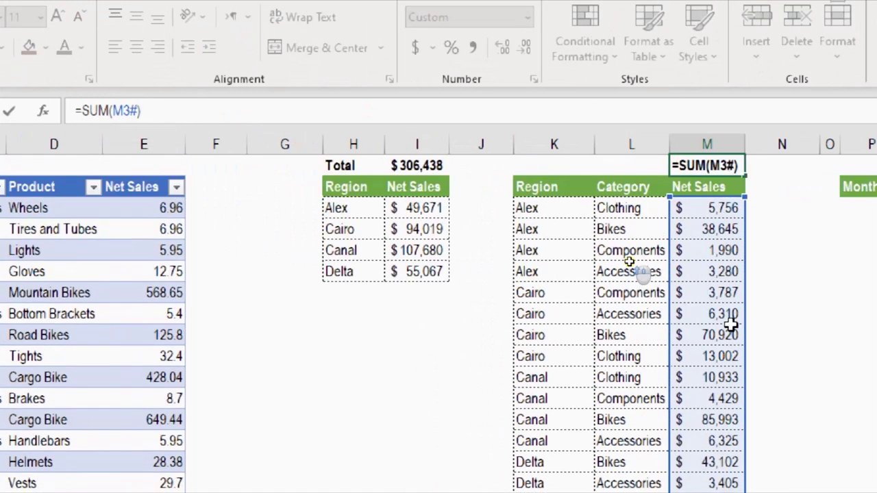
{"action": "key", "text": "Escape"}
Copy the Total label from H1 into K1 above the region and category summary
{"action": "left_click", "coordinate": [343, 166]}
{"action": "key", "text": "ctrl+c"}
{"action": "left_click", "coordinate": [562, 166]}
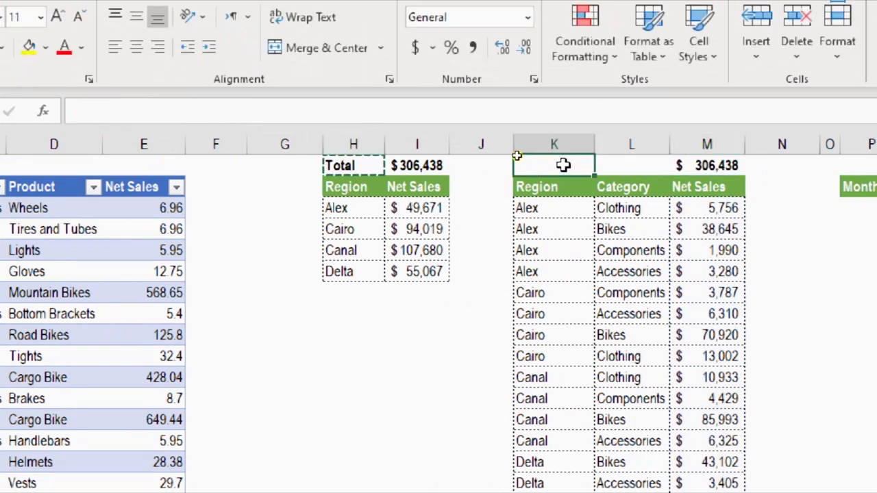
{"action": "key", "text": "Return"}
Start a UNIQUE formula in P3 under the Month header
{"action": "left_click", "coordinate": [587, 252]}
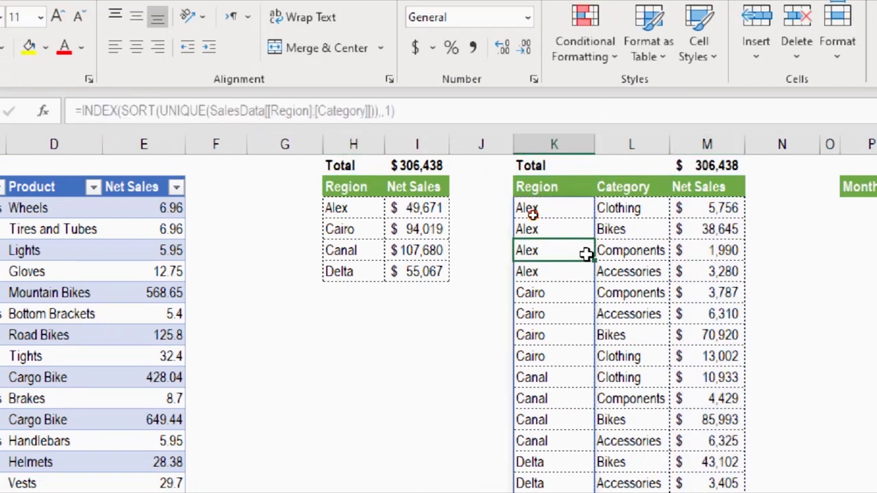
{"action": "key", "text": "Right"}
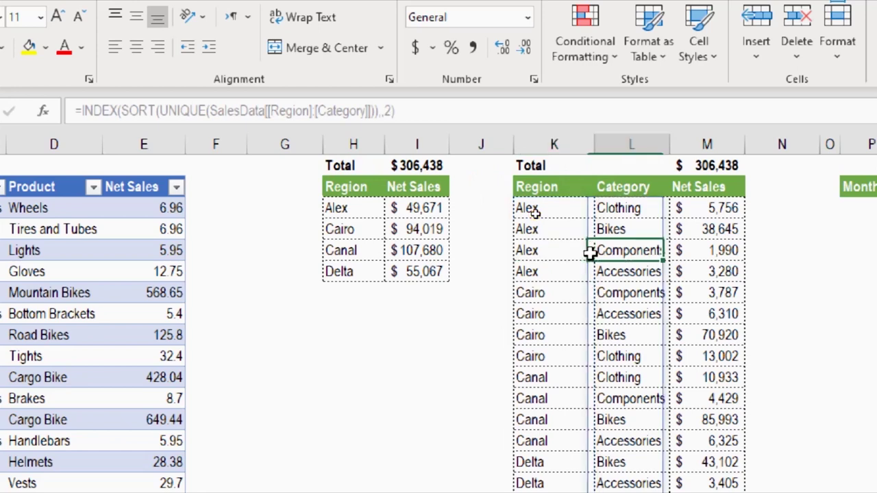
{"action": "key", "text": "Right"}
{"action": "key", "text": "Right"}
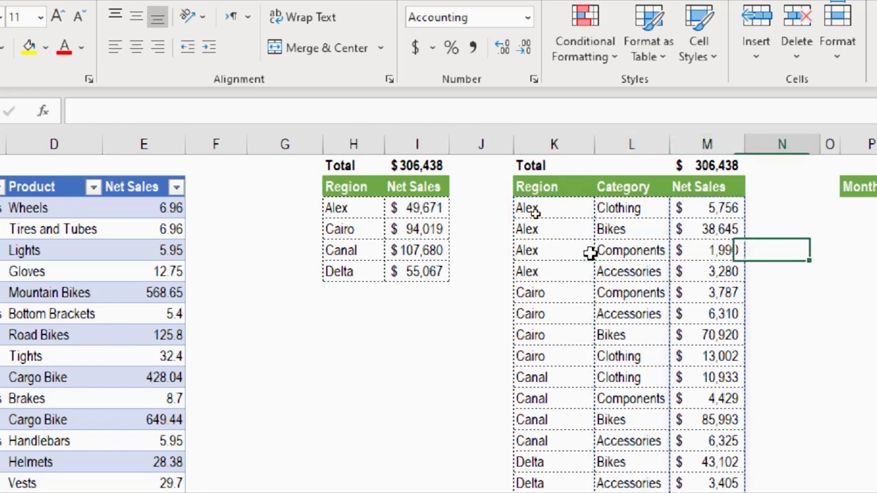
{"action": "key", "text": "Right"}
{"action": "key", "text": "Right"}
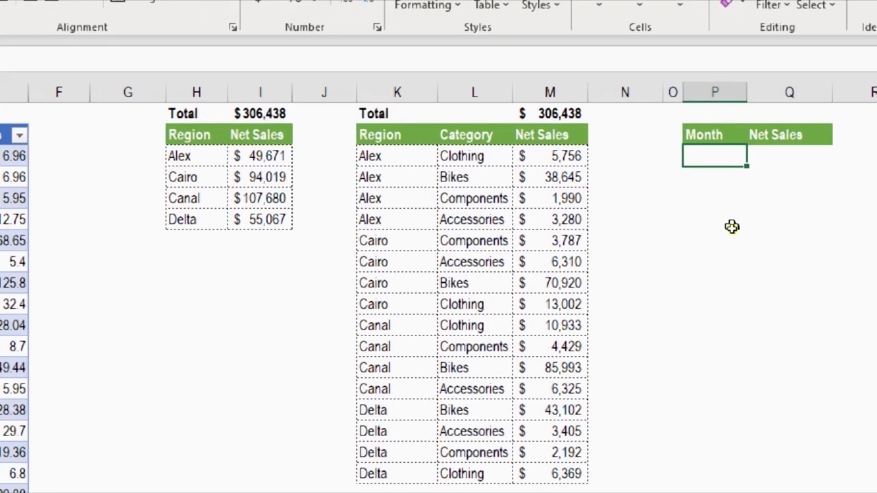
{"action": "type", "text": "=Uniq"}
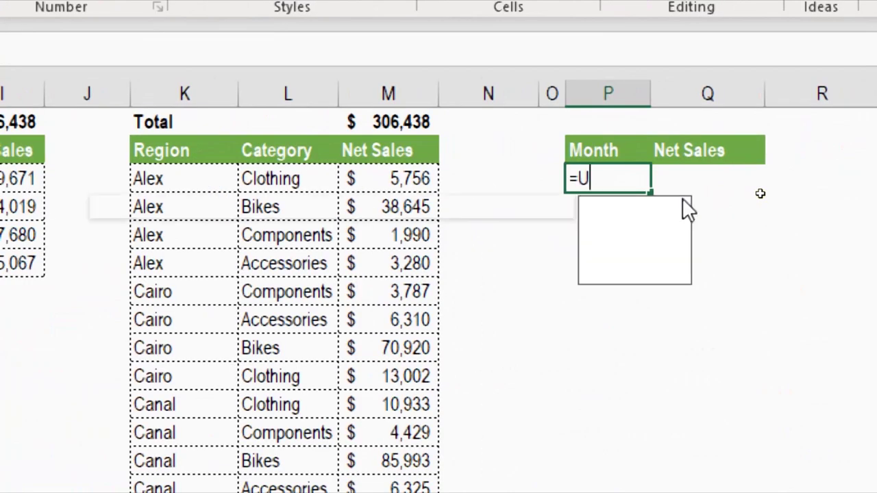
{"action": "key", "text": "Tab"}
Complete the P3 formula as =UNIQUE(SalesData[Date]) to list the distinct dates
{"action": "key", "text": "Left"}
{"action": "key", "text": "Right"}
{"action": "key", "text": "BackSpace"}
{"action": "key", "text": "BackSpace"}
{"action": "type", "text": "sa"}
{"action": "key", "text": "Tab"}
{"action": "type", "text": "[Date"}
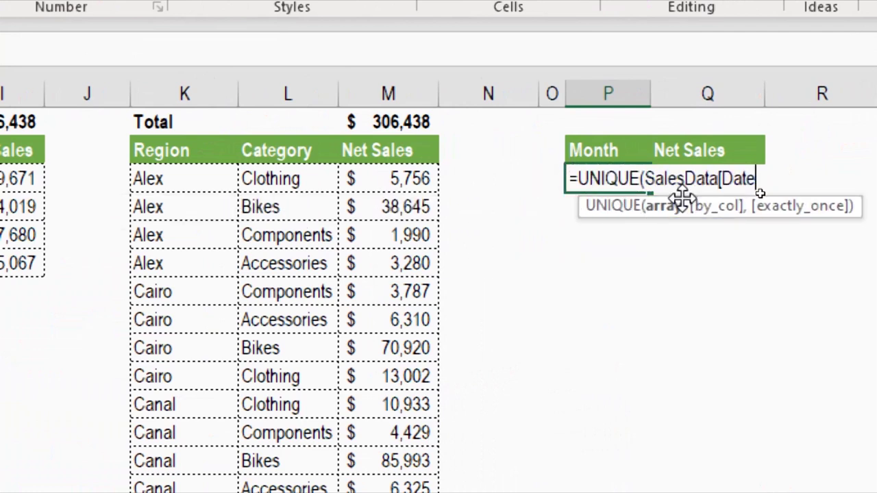
{"action": "type", "text": "]"}
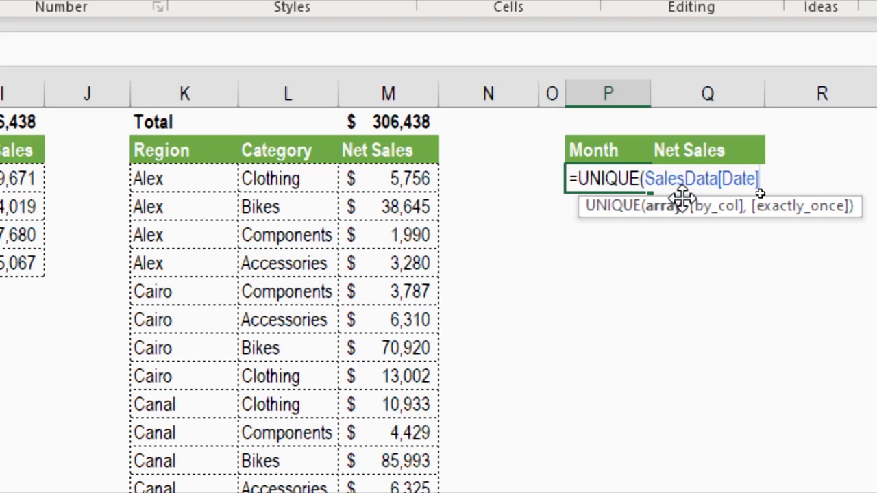
{"action": "type", "text": ")"}
{"action": "key", "text": "Return"}
{"action": "key", "text": "Up"}
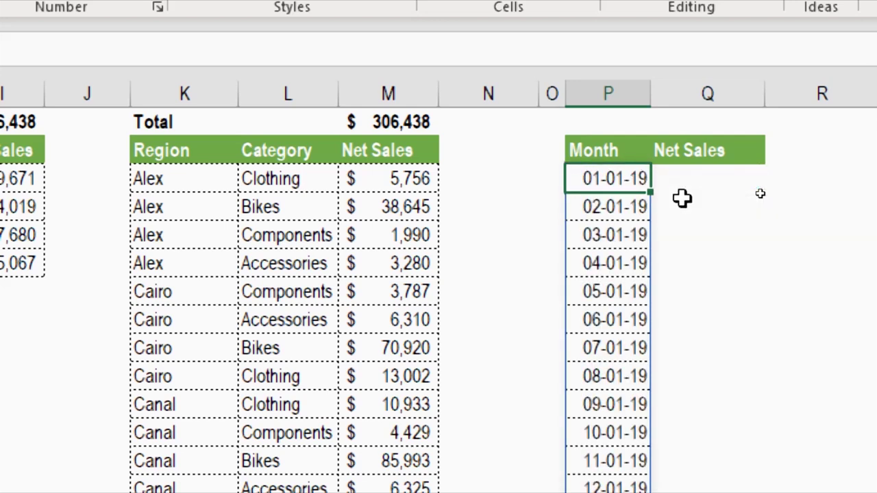
{"action": "key", "text": "Down"}
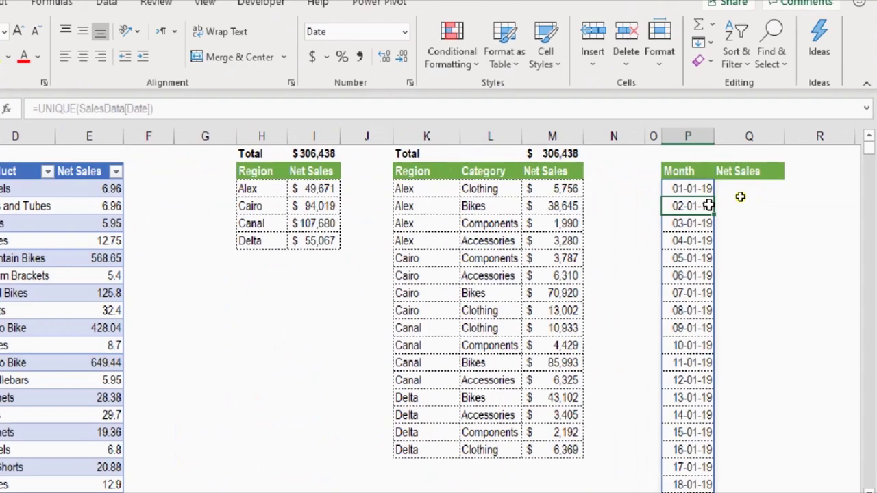
{"action": "key", "text": "Up"}
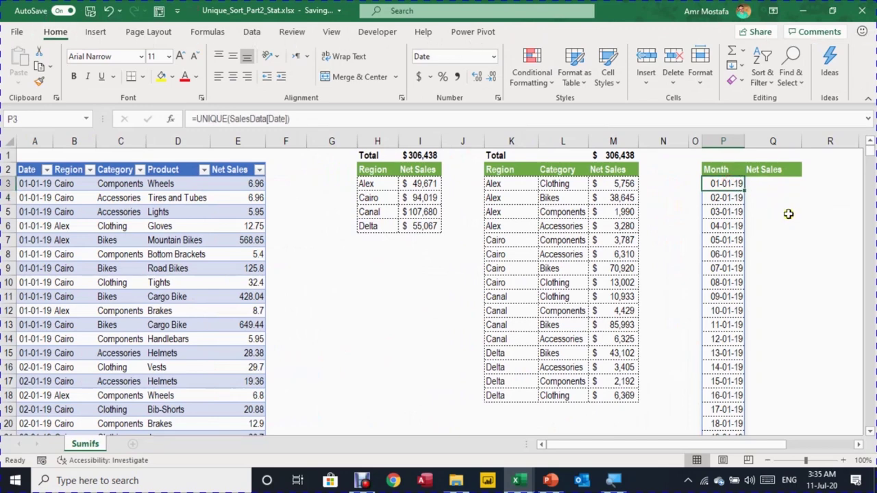
Wrap the P3 formula in EOMONTH with 0 months, making it =EOMONTH(UNIQUE(SalesData[Date]),0)
{"action": "key", "text": "ctrl+shift+Down"}
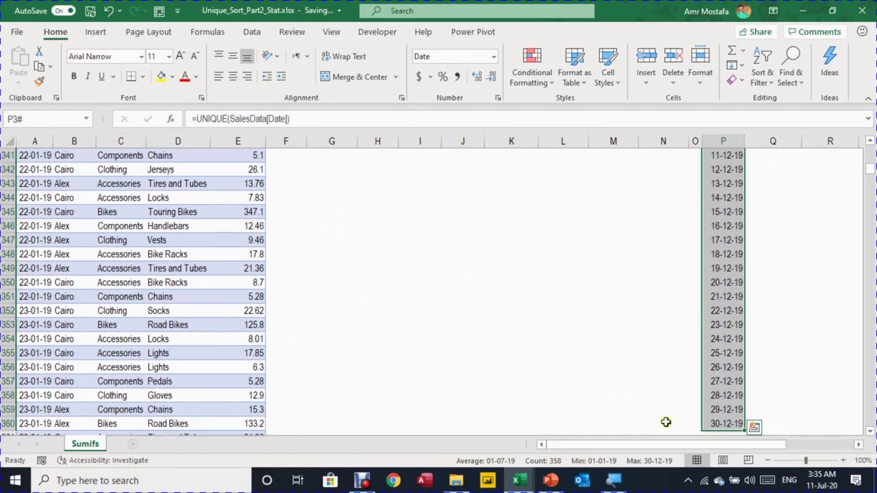
{"action": "left_click_drag", "start_coordinate": [723, 361], "coordinate": [721, 355]}
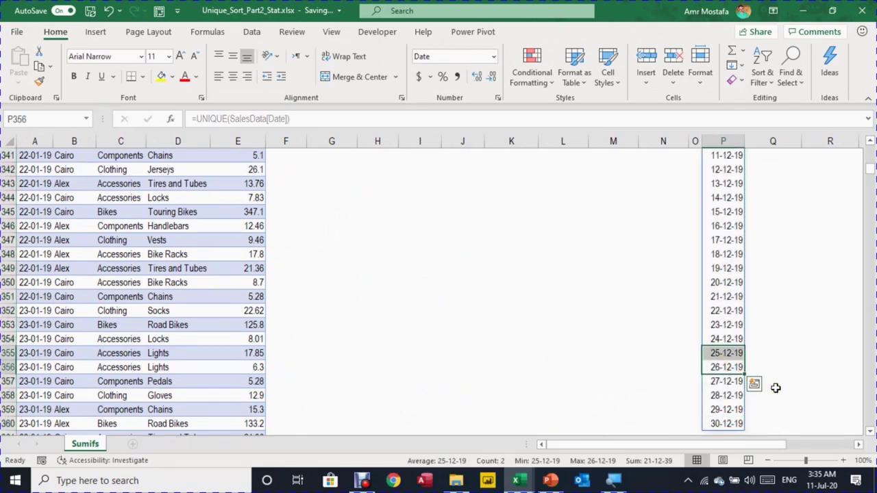
{"action": "key", "text": "ctrl+Up"}
{"action": "key", "text": "Down"}
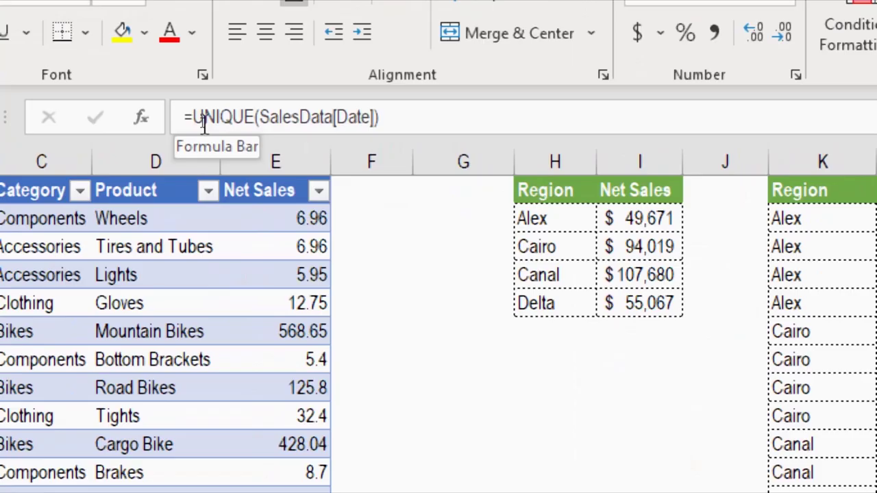
{"action": "left_click", "coordinate": [195, 119]}
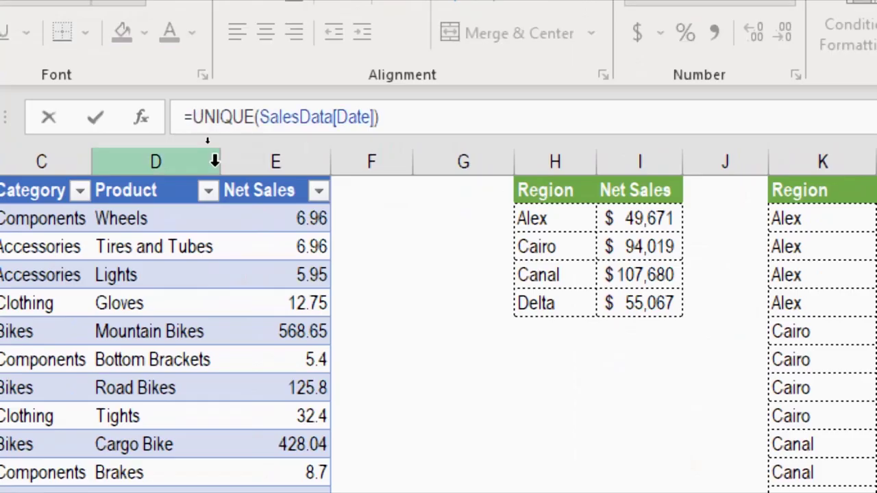
{"action": "type", "text": "eom"}
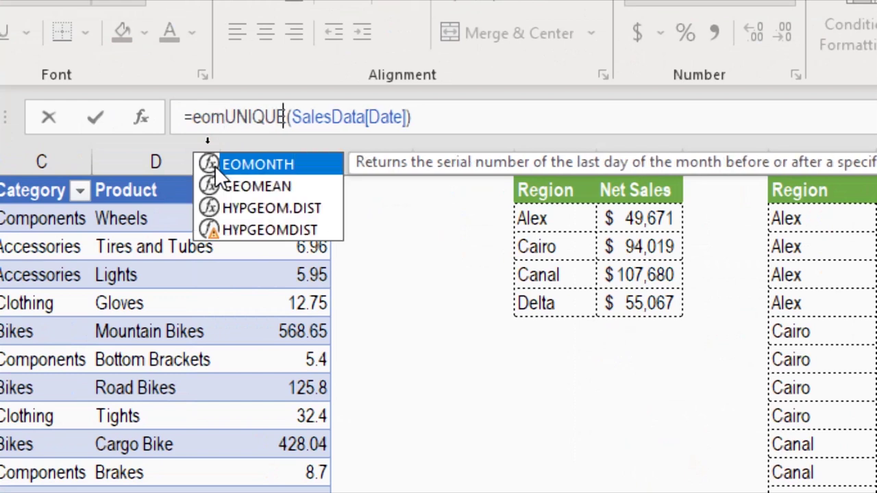
{"action": "double_click", "coordinate": [216, 168]}
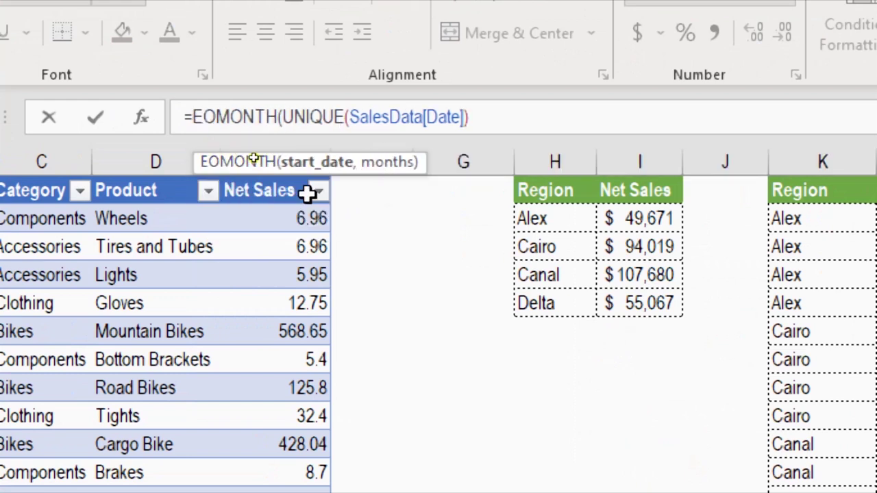
{"action": "left_click", "coordinate": [316, 162]}
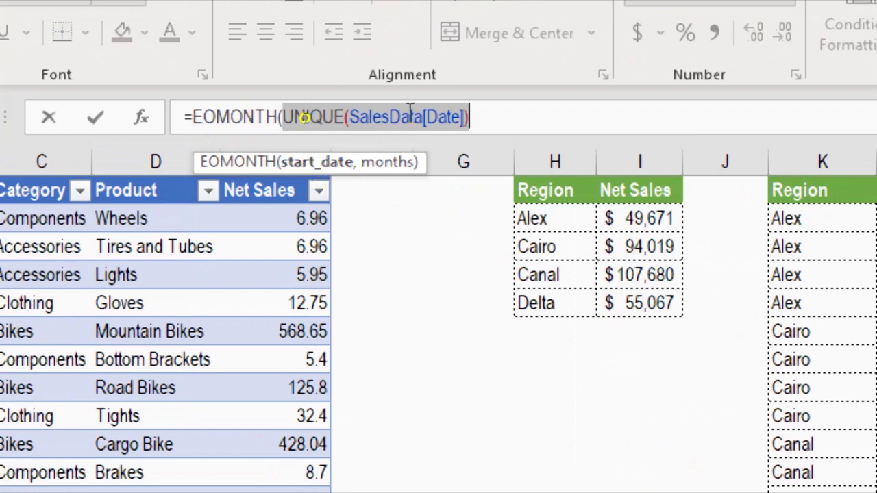
{"action": "left_click", "coordinate": [474, 118]}
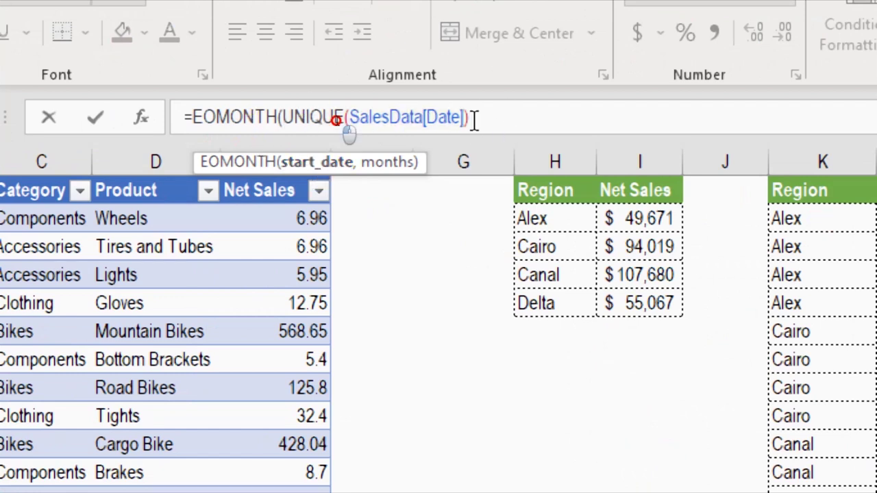
{"action": "type", "text": ",0"}
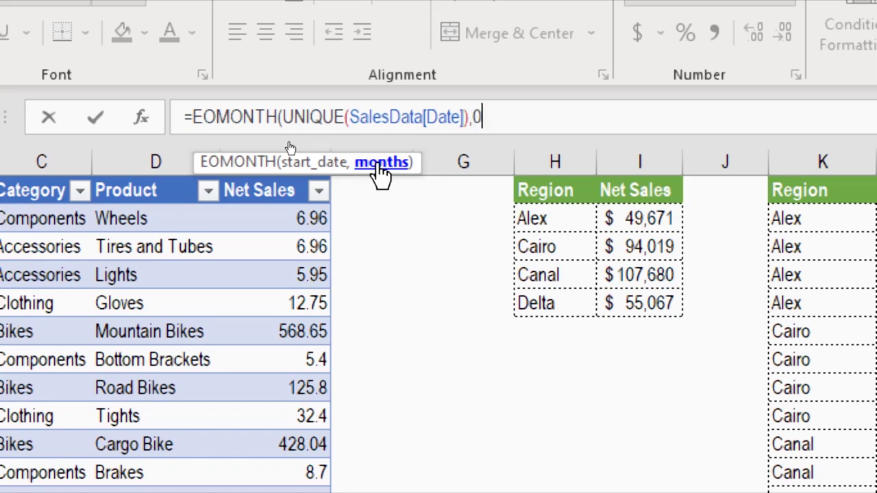
{"action": "type", "text": "),0)"}
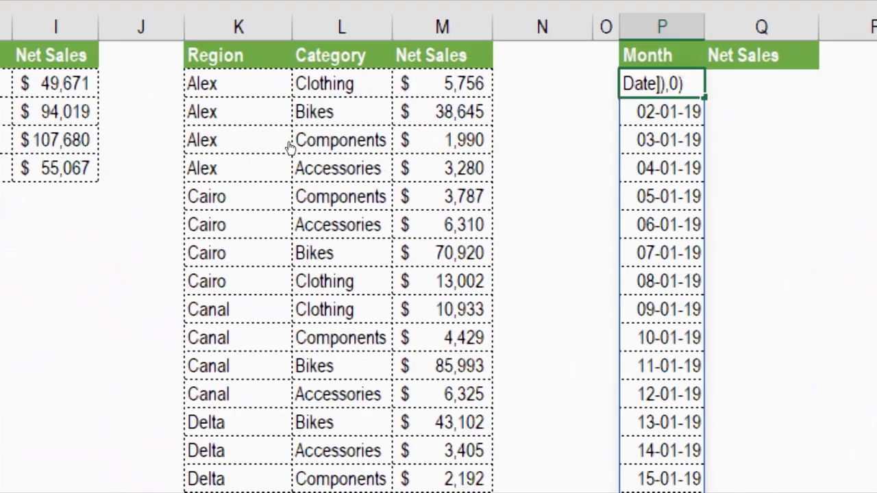
{"action": "key", "text": "Return"}
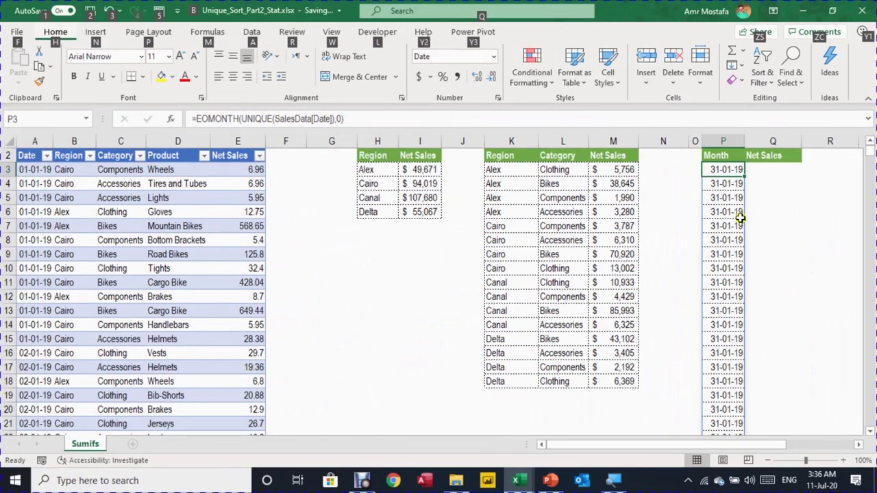
Look through the spilled month-end dates in column P for repeated values
{"action": "left_click", "coordinate": [738, 214]}
{"action": "scroll", "coordinate": [730, 212], "scroll_direction": "down", "scroll_amount": 5}
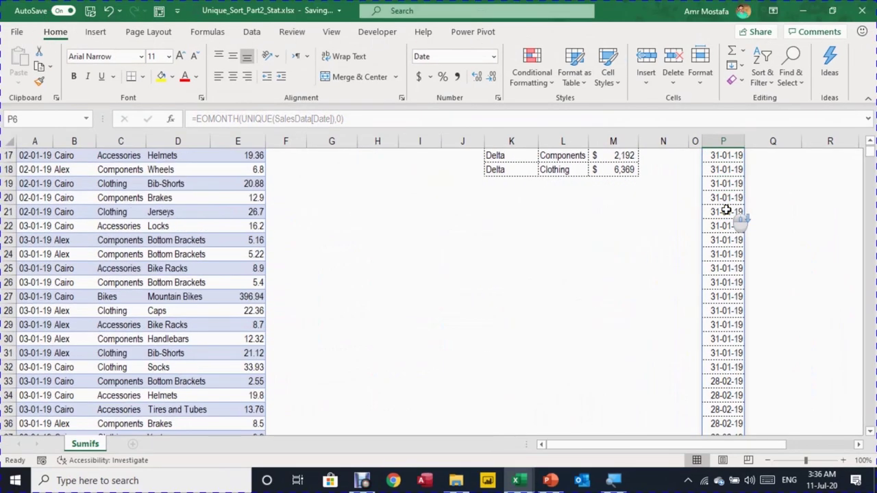
{"action": "scroll", "coordinate": [726, 211], "scroll_direction": "down", "scroll_amount": 3}
{"action": "left_click", "coordinate": [728, 293]}
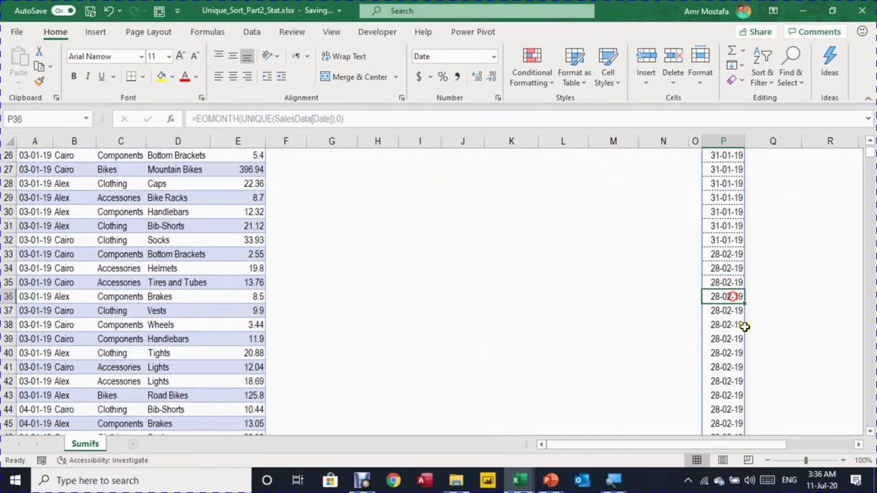
{"action": "scroll", "coordinate": [744, 322], "scroll_direction": "up", "scroll_amount": 7}
{"action": "scroll", "coordinate": [744, 320], "scroll_direction": "up", "scroll_amount": 2}
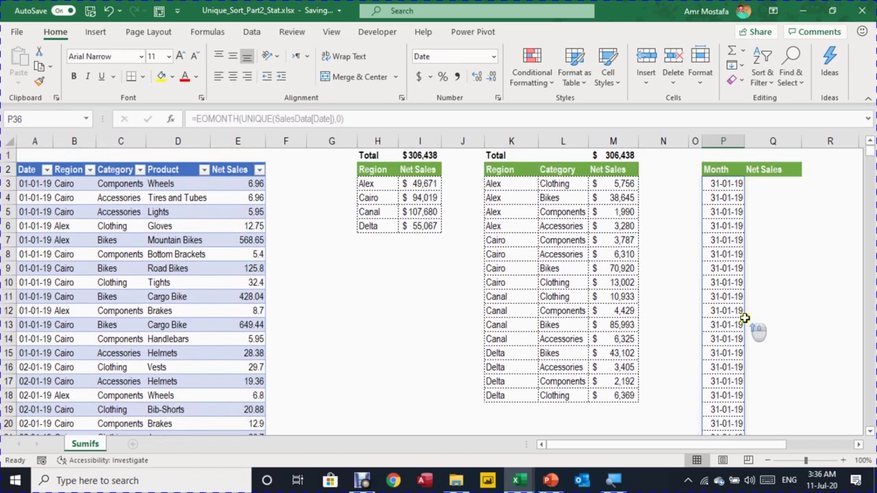
Wrap the P3 formula in an outer UNIQUE, making it =UNIQUE(EOMONTH(UNIQUE(SalesData[Date]),0)), and check the resulting month list
{"action": "left_click", "coordinate": [727, 183]}
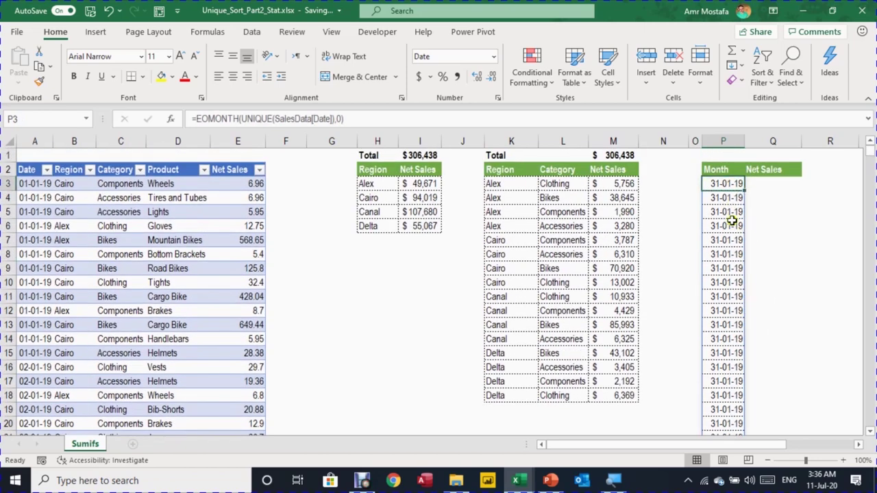
{"action": "left_click", "coordinate": [194, 119]}
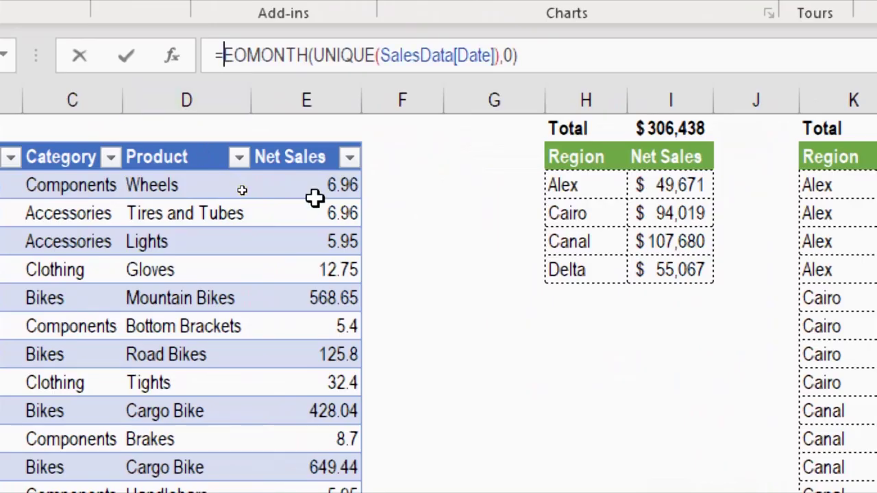
{"action": "type", "text": "Uni"}
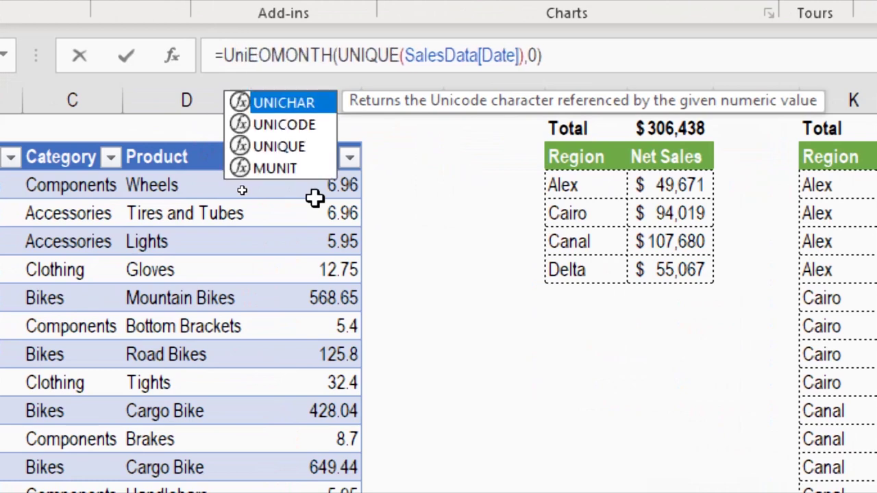
{"action": "key", "text": "Down"}
{"action": "key", "text": "Down"}
{"action": "key", "text": "Tab"}
{"action": "left_click", "coordinate": [667, 54]}
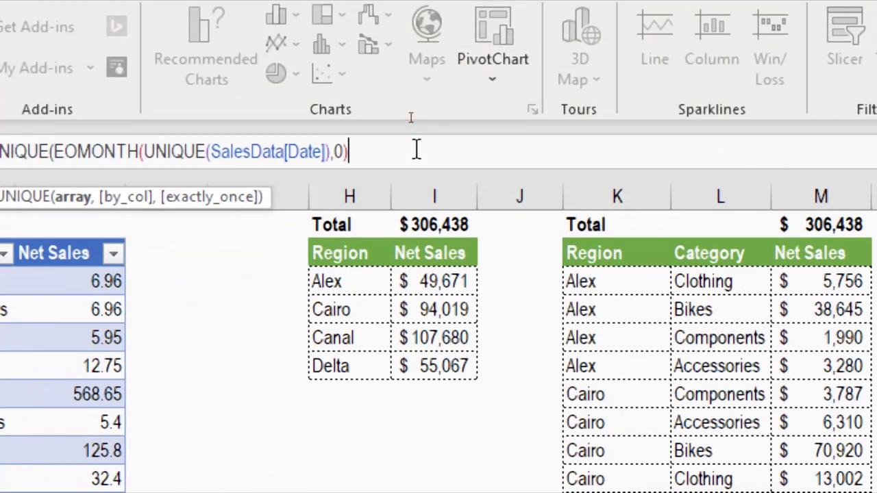
{"action": "type", "text": "),0)"}
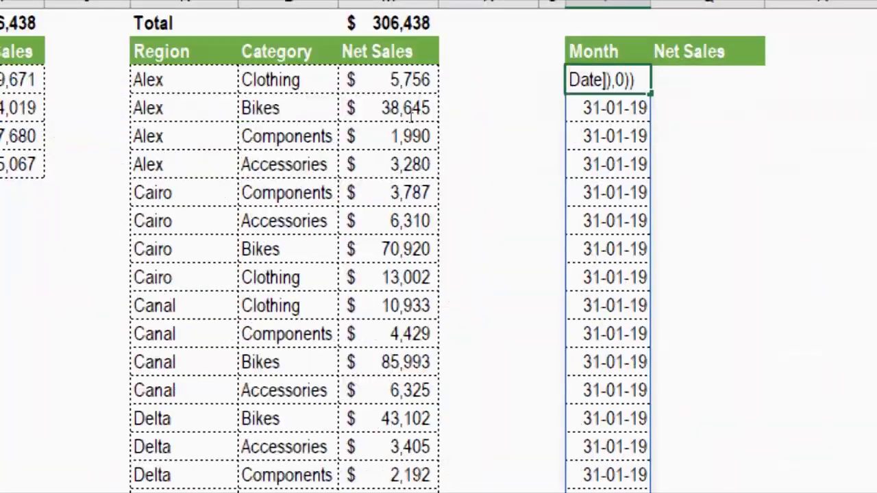
{"action": "key", "text": "Return"}
{"action": "left_click", "coordinate": [726, 185]}
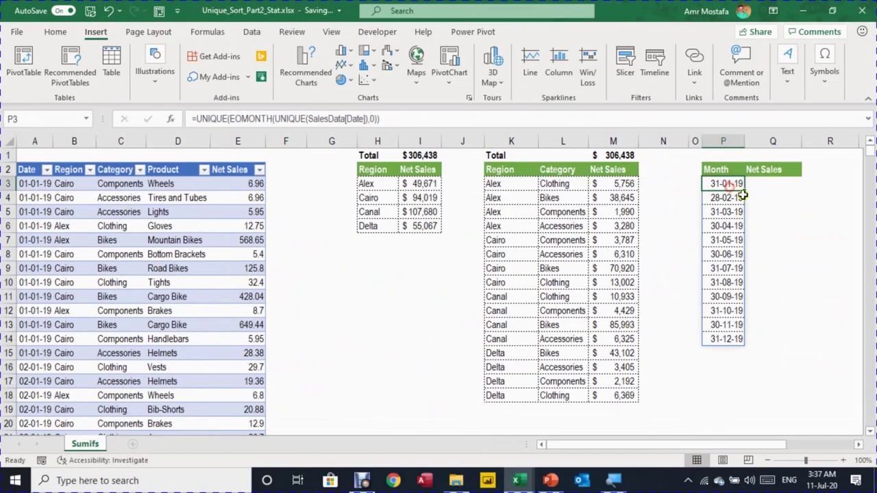
{"action": "left_click", "coordinate": [729, 198]}
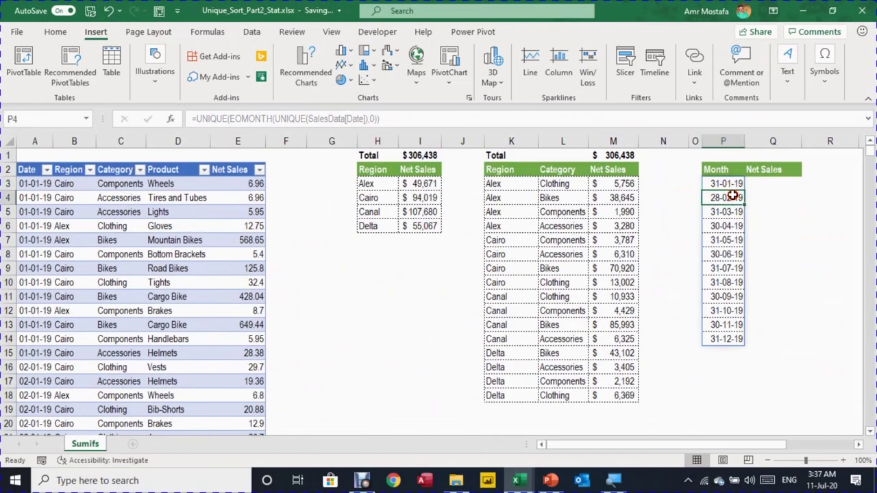
{"action": "left_click", "coordinate": [715, 339]}
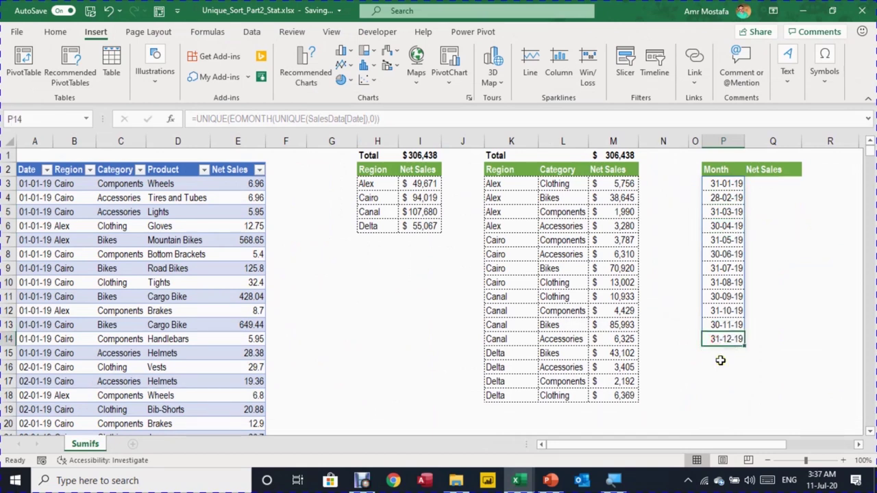
Apply the custom number format mmm-yy to P3:P19 under the Month header
{"action": "left_click_drag", "start_coordinate": [728, 183], "coordinate": [709, 406]}
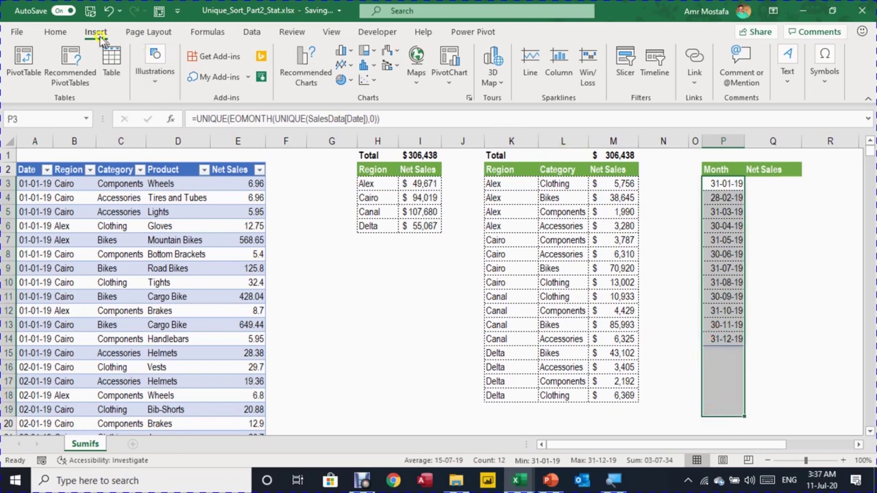
{"action": "left_click", "coordinate": [56, 32]}
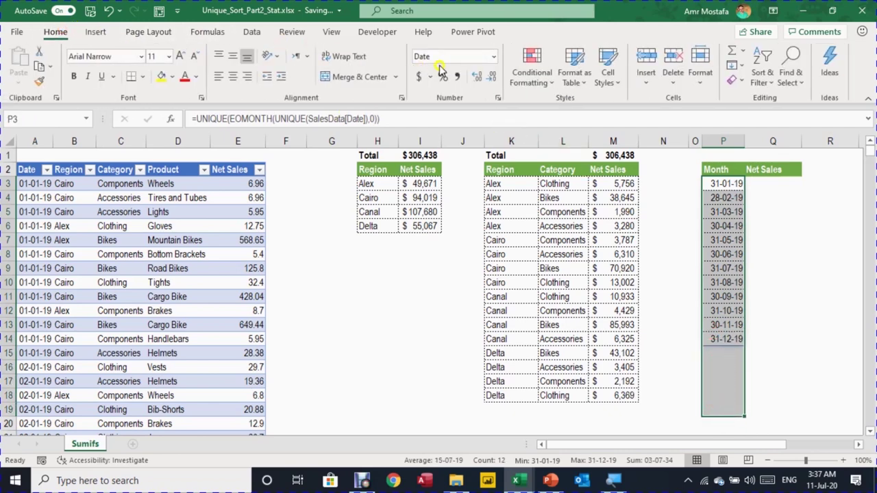
{"action": "left_click", "coordinate": [498, 98]}
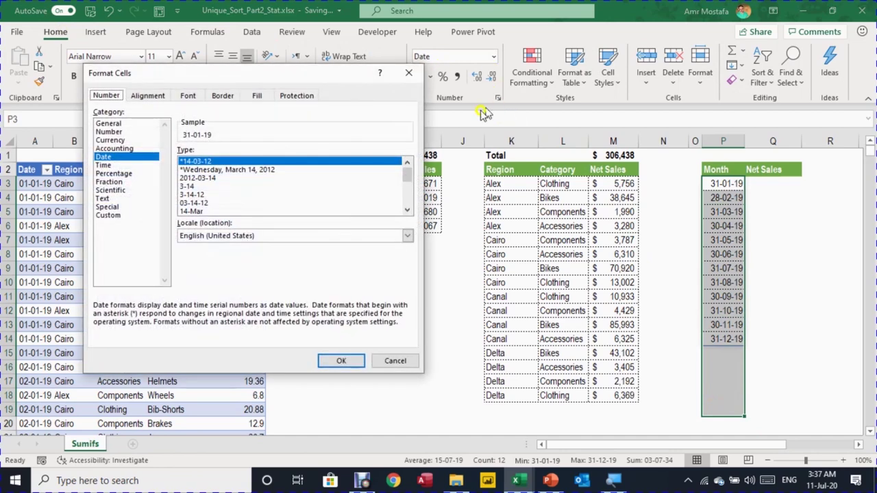
{"action": "left_click", "coordinate": [110, 215]}
{"action": "left_click", "coordinate": [176, 163]}
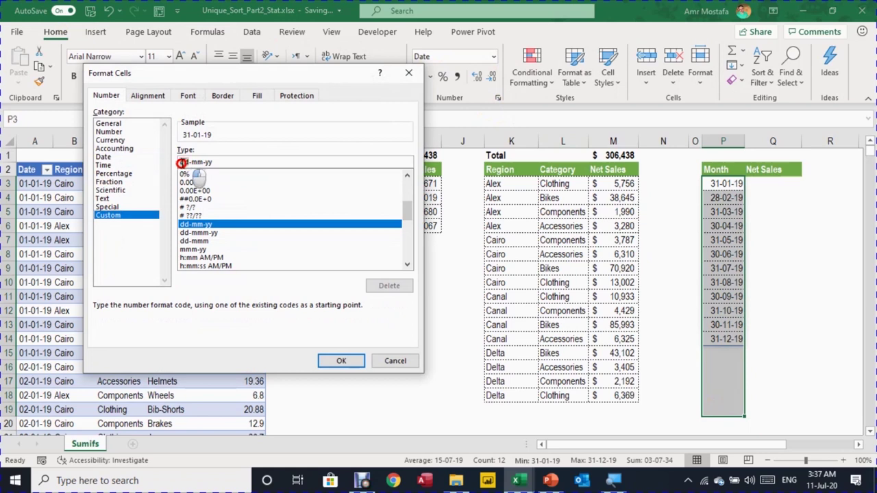
{"action": "key", "text": "Delete"}
{"action": "key", "text": "Delete"}
{"action": "key", "text": "Delete"}
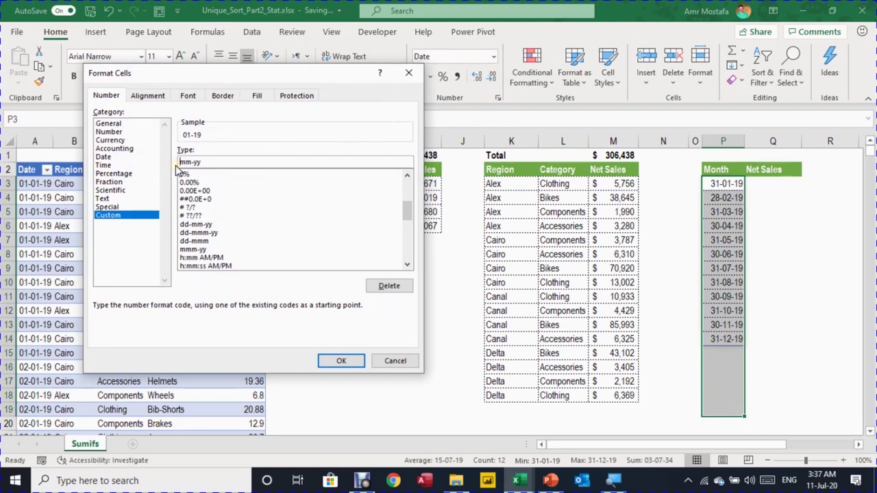
{"action": "left_click", "coordinate": [170, 164]}
{"action": "left_click_drag", "start_coordinate": [179, 163], "coordinate": [189, 161]}
{"action": "type", "text": "m"}
{"action": "left_click", "coordinate": [190, 135]}
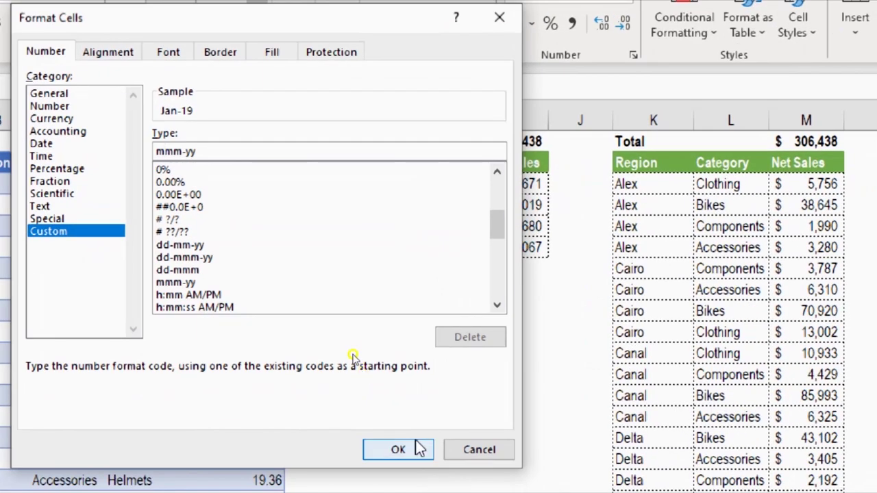
{"action": "left_click", "coordinate": [418, 448]}
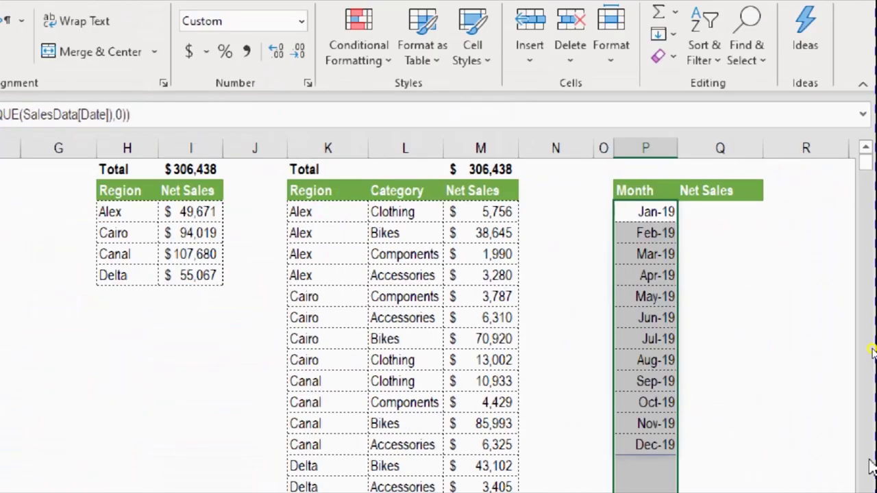
{"action": "scroll", "coordinate": [685, 233], "scroll_direction": "down", "scroll_amount": 1}
{"action": "scroll", "coordinate": [667, 216], "scroll_direction": "up", "scroll_amount": 1}
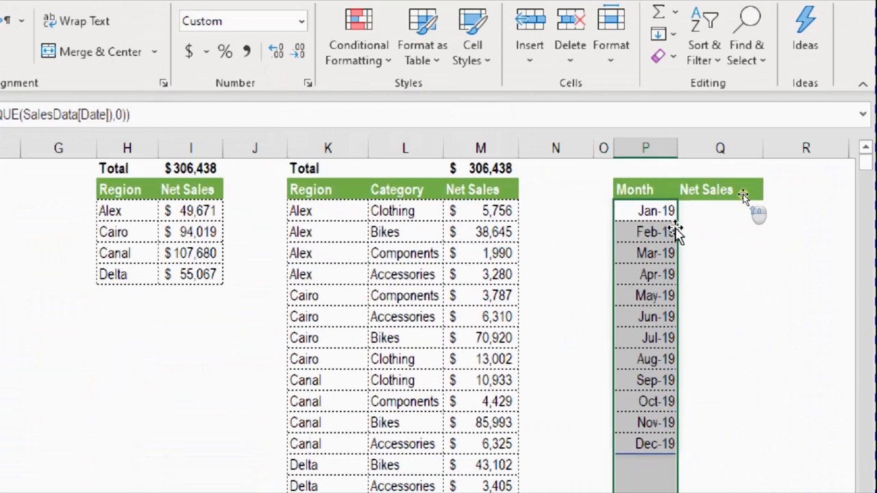
{"action": "left_click", "coordinate": [659, 205]}
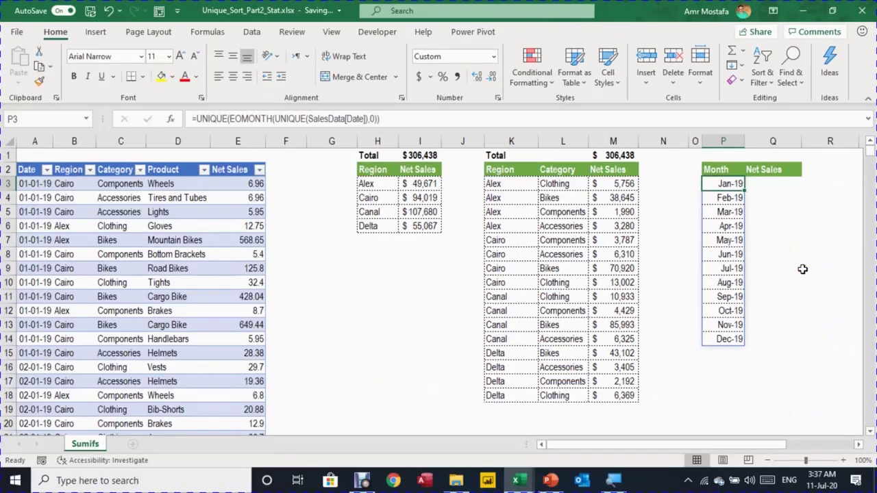
Start a SUMIFS formula in Q3, under the month table's Net Sales header, with SalesData[Net Sales] as the sum range
{"action": "left_click", "coordinate": [765, 187]}
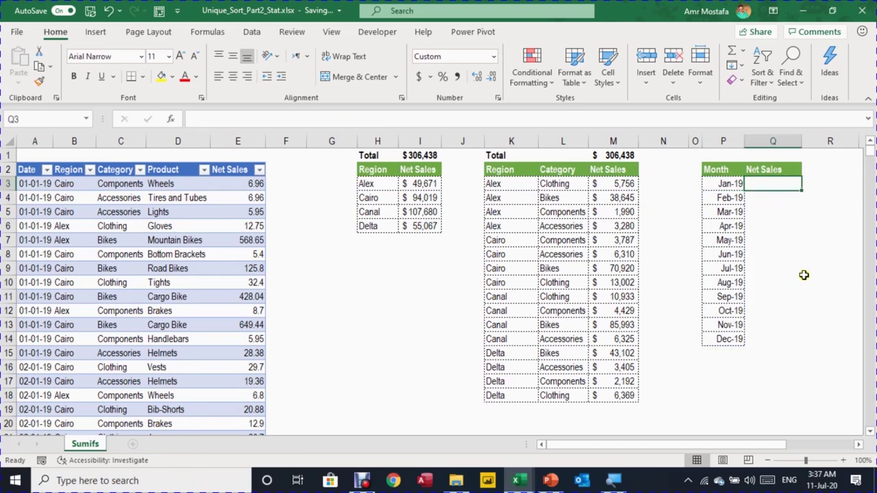
{"action": "type", "text": "sumif"}
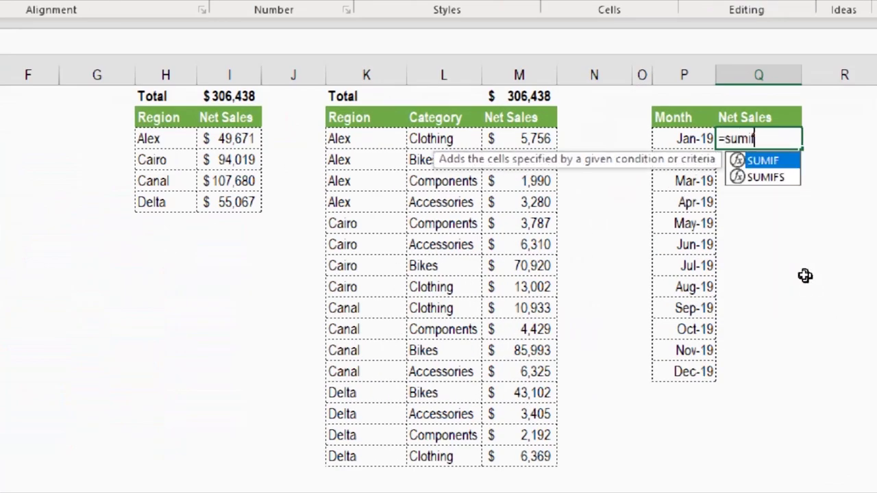
{"action": "key", "text": "Down"}
{"action": "key", "text": "Tab"}
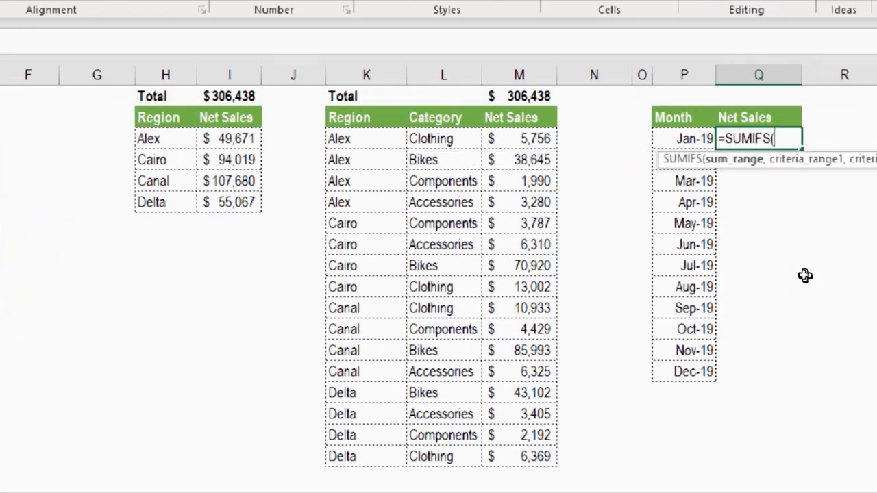
{"action": "type", "text": "sal"}
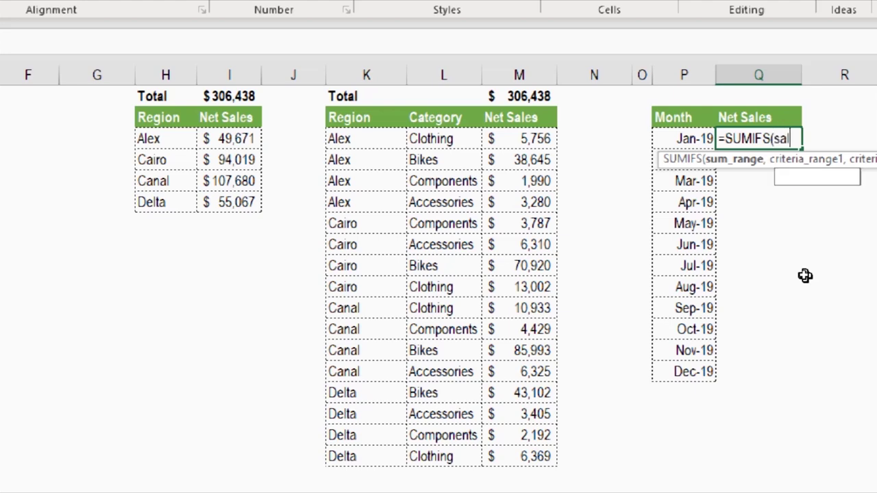
{"action": "key", "text": "Tab"}
{"action": "type", "text": "[ne"}
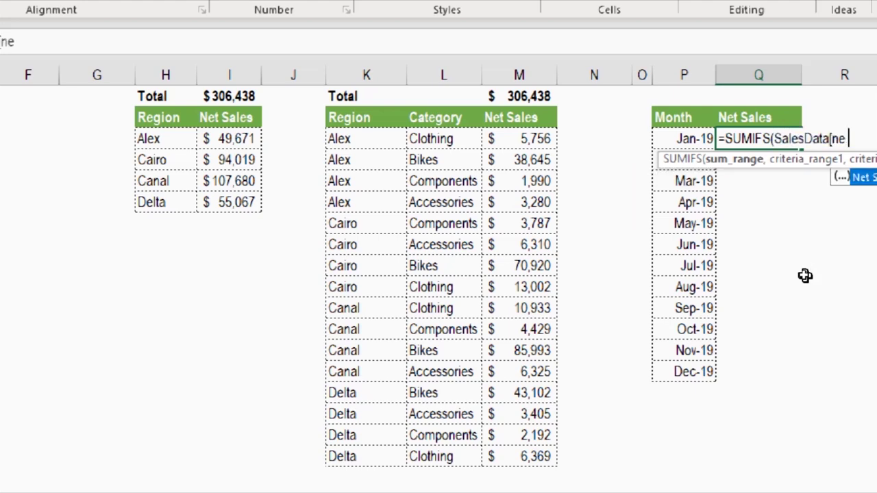
{"action": "key", "text": "Tab"}
{"action": "type", "text": "]"}
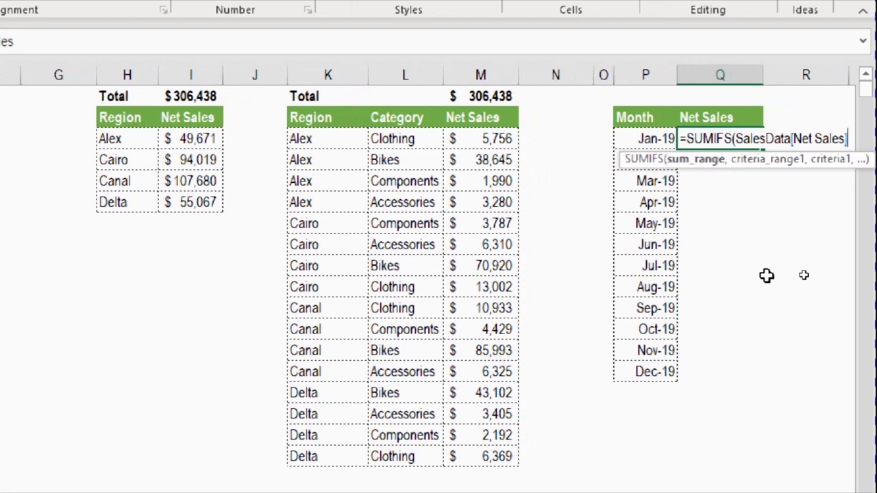
Complete the Q3 formula with SalesData[Date] as the criteria range and P3 as the criterion, keeping Q3 selected
{"action": "type", "text": ","}
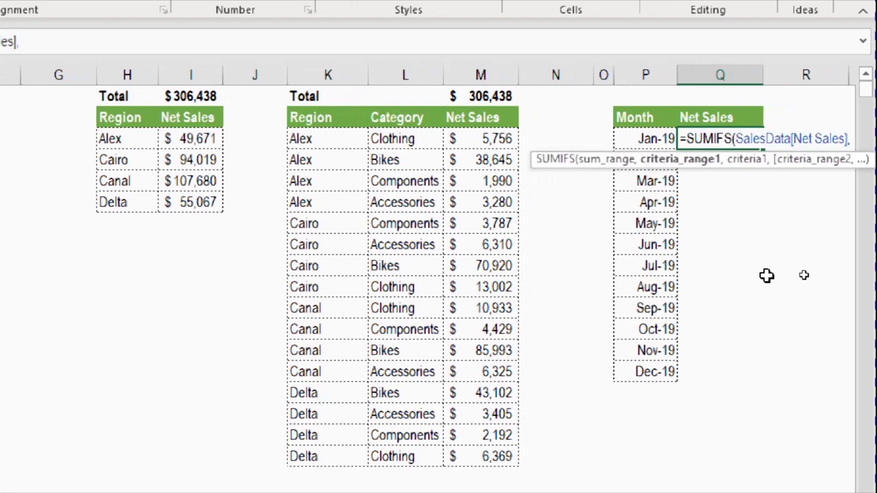
{"action": "type", "text": "SalesData[Date],"}
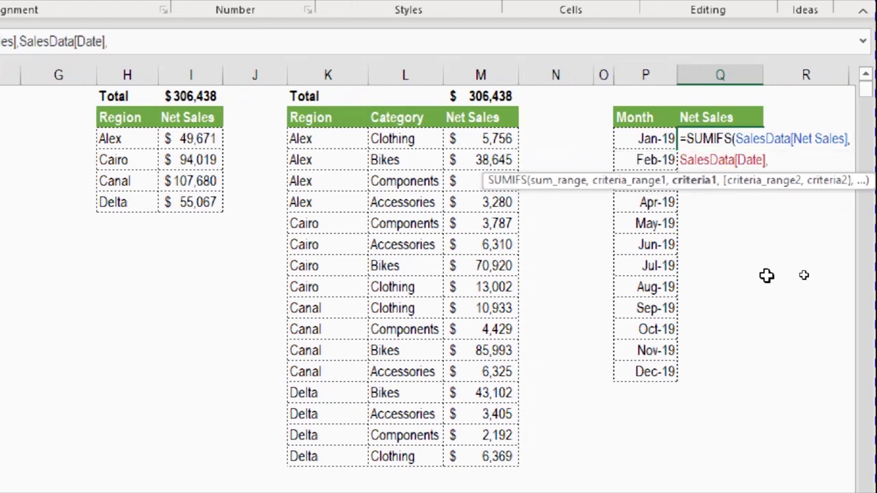
{"action": "type", "text": "P3"}
{"action": "key", "text": "ctrl+Return"}
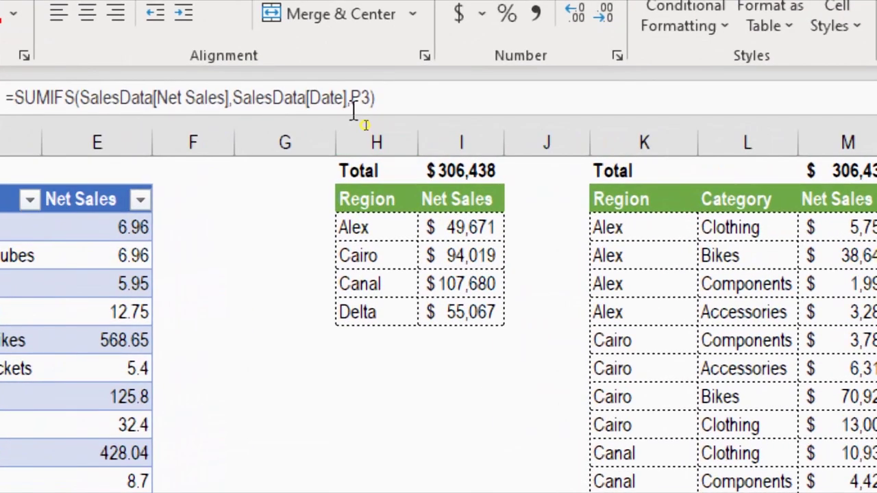
Change the criterion in the Q3 formula to "<="&P3#, making it =SUMIFS(SalesData[Net Sales],SalesData[Date],"<="&P3#)
{"action": "left_click", "coordinate": [353, 103]}
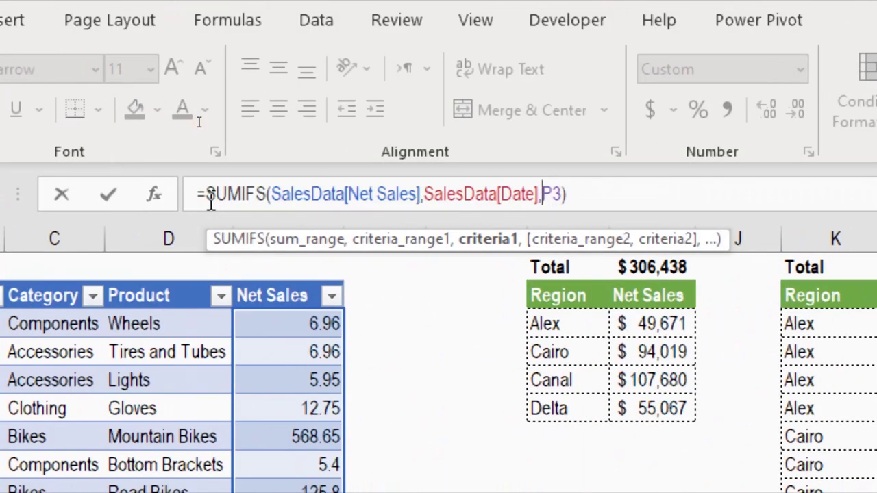
{"action": "type", "text": "\""}
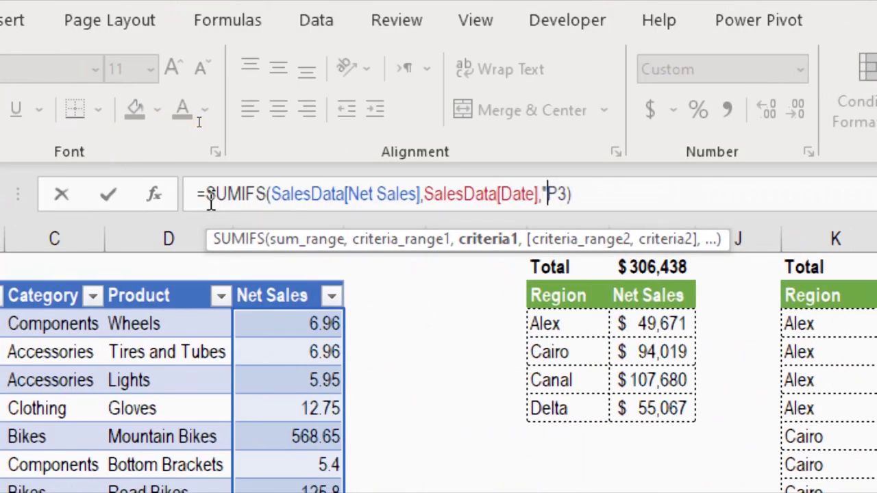
{"action": "type", "text": "<="}
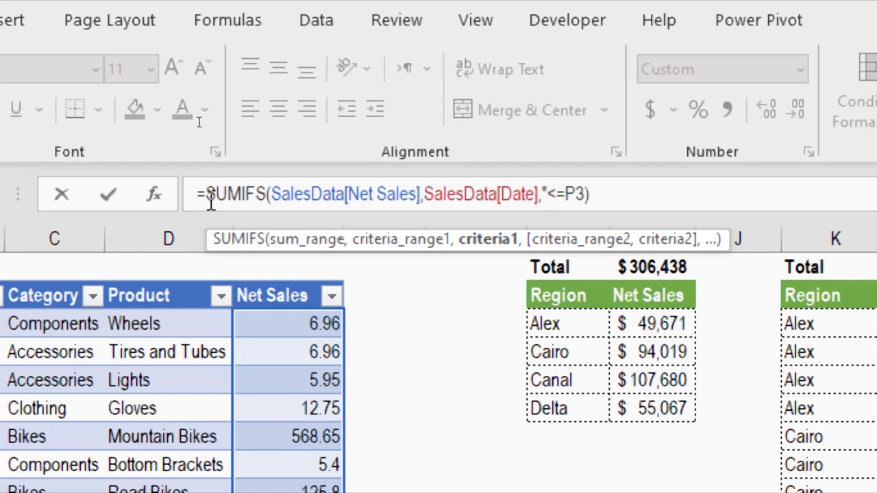
{"action": "type", "text": "\""}
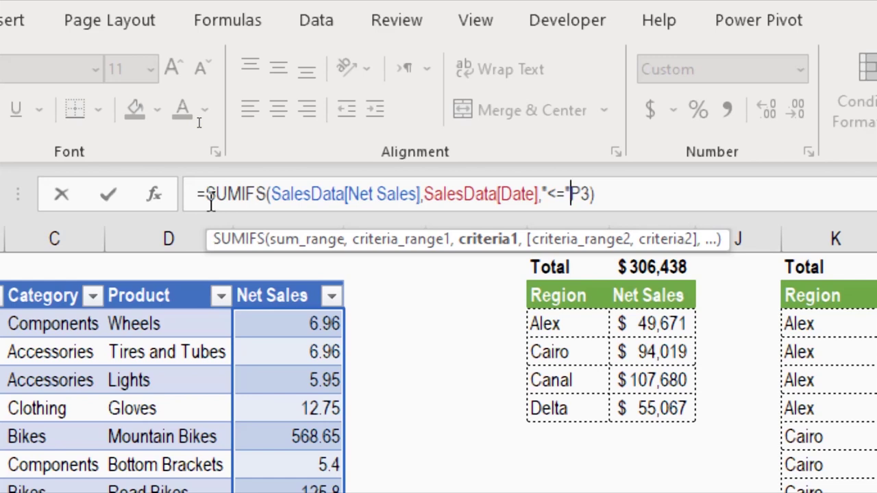
{"action": "type", "text": "&"}
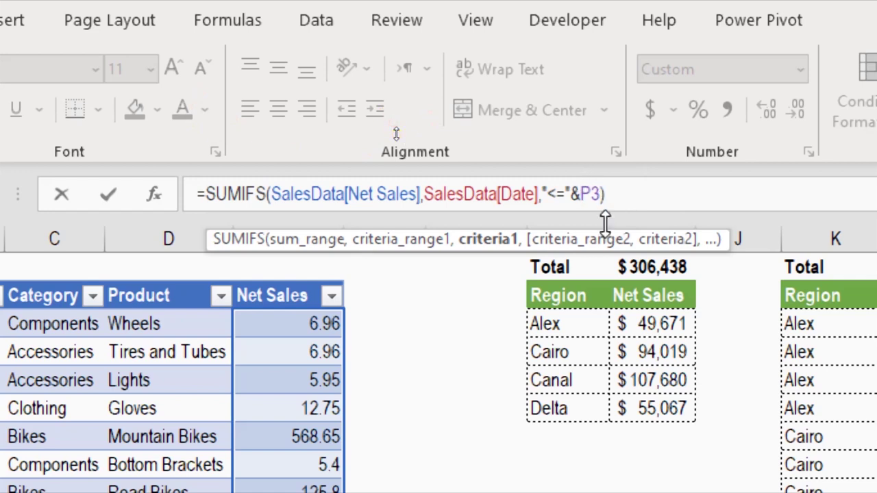
{"action": "type", "text": "#"}
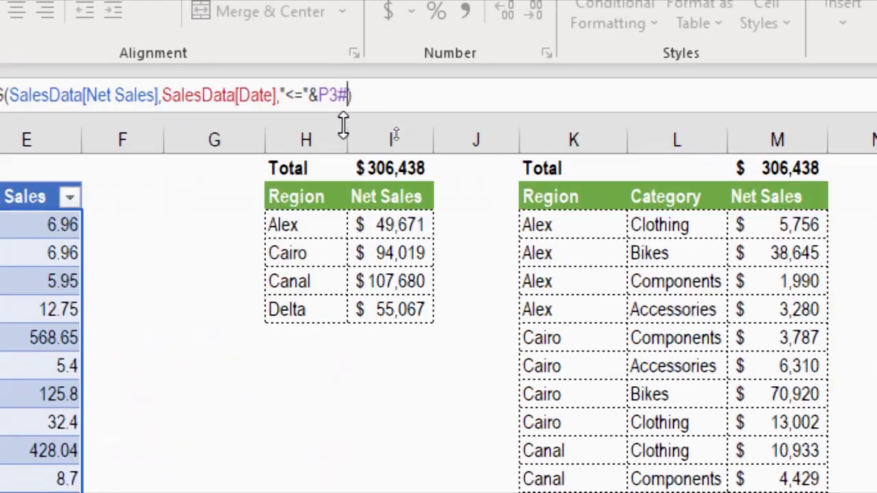
{"action": "key", "text": "Return"}
Copy the total formula from M1 to Q1 above the monthly Net Sales column
{"action": "left_click", "coordinate": [352, 9]}
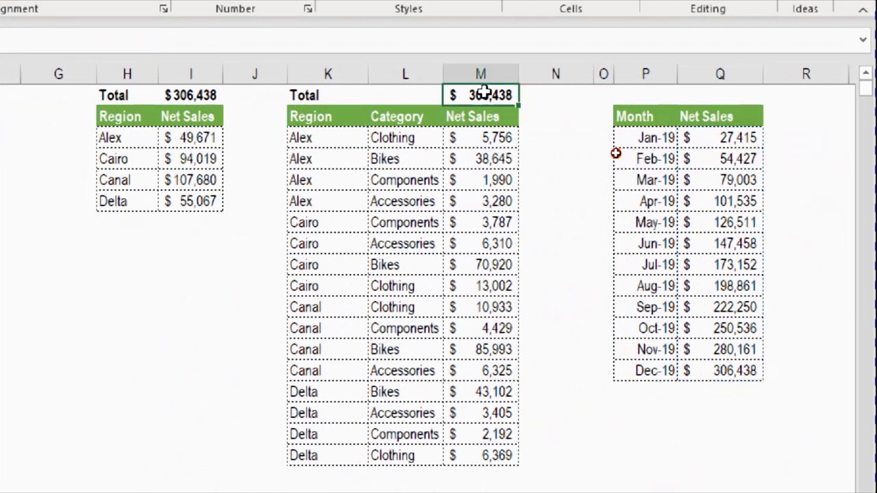
{"action": "left_click", "coordinate": [716, 94]}
{"action": "key", "text": "ctrl+v"}
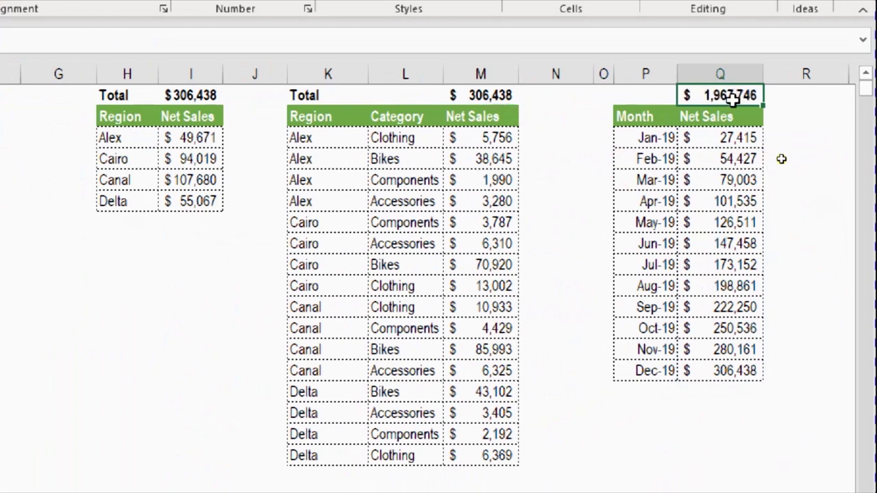
Compare the January, February and December net sales in column Q with the overall total in M1
{"action": "left_click", "coordinate": [716, 142]}
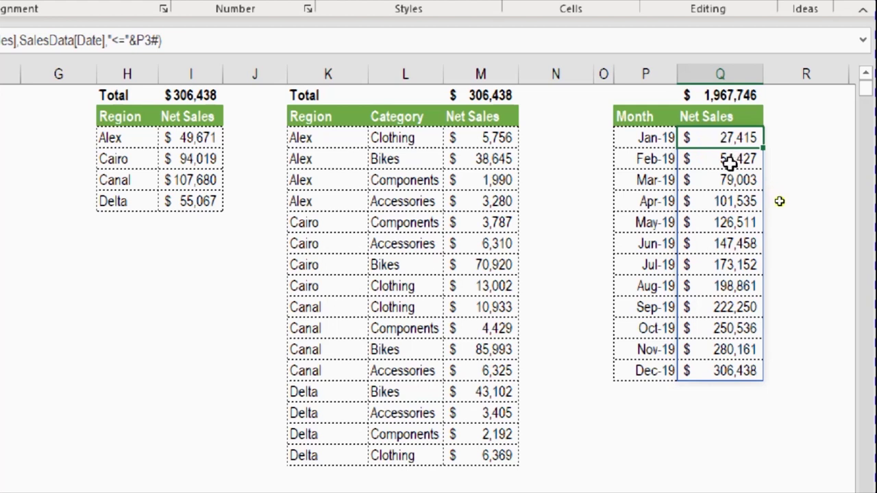
{"action": "left_click", "coordinate": [730, 158]}
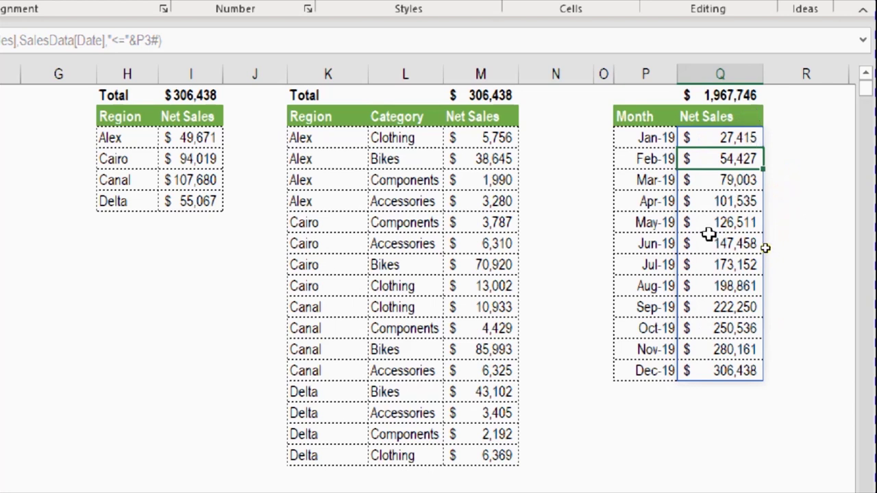
{"action": "left_click_drag", "start_coordinate": [730, 356], "coordinate": [733, 368]}
{"action": "left_click", "coordinate": [733, 367]}
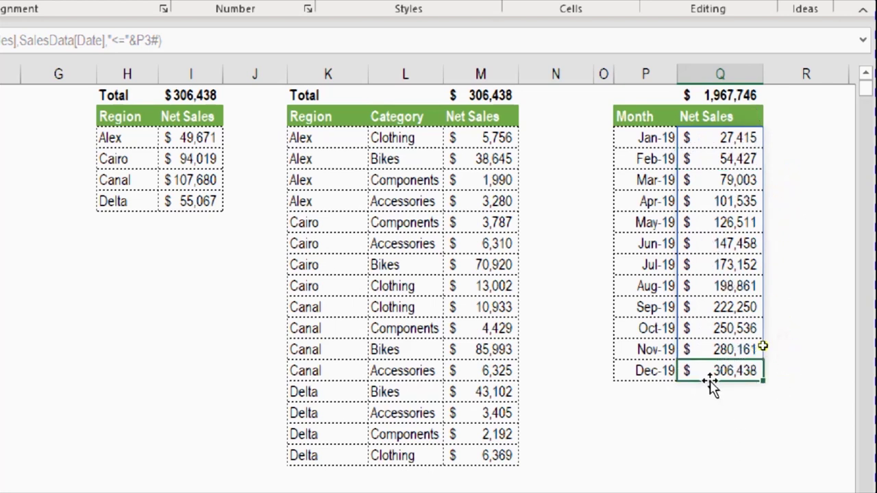
{"action": "left_click", "coordinate": [482, 96]}
{"action": "left_click", "coordinate": [715, 370]}
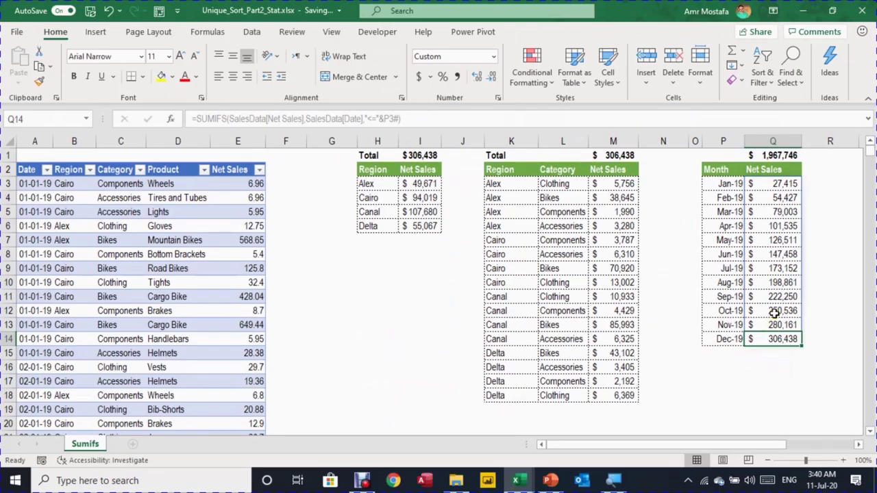
Enter =DAY(P3) in the empty cell S3 to extract the day number of the first month-end date
{"action": "left_click", "coordinate": [773, 185]}
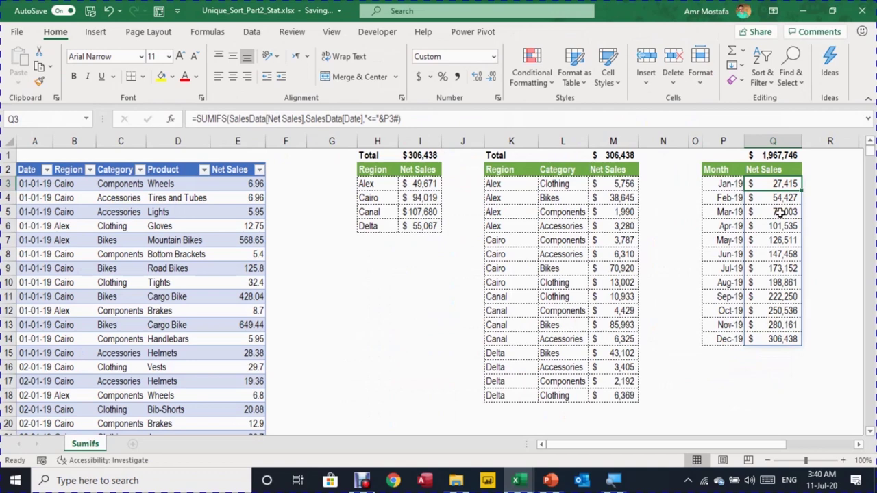
{"action": "key", "text": "Right"}
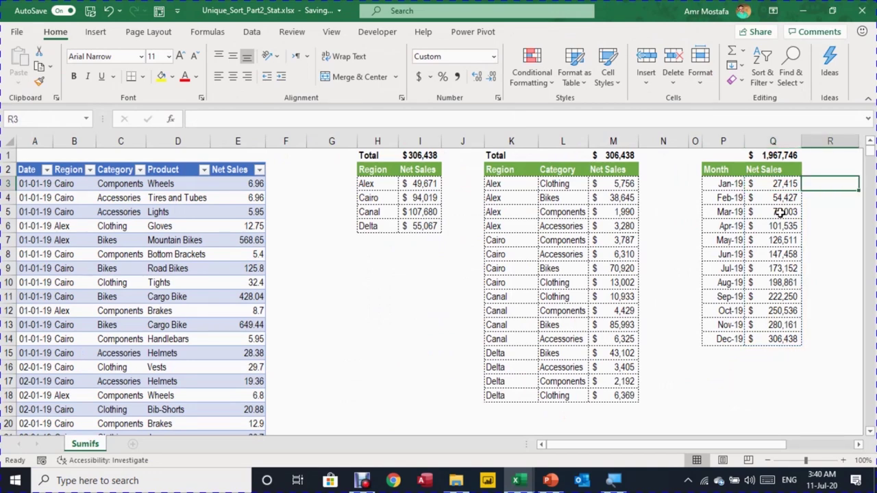
{"action": "key", "text": "Right"}
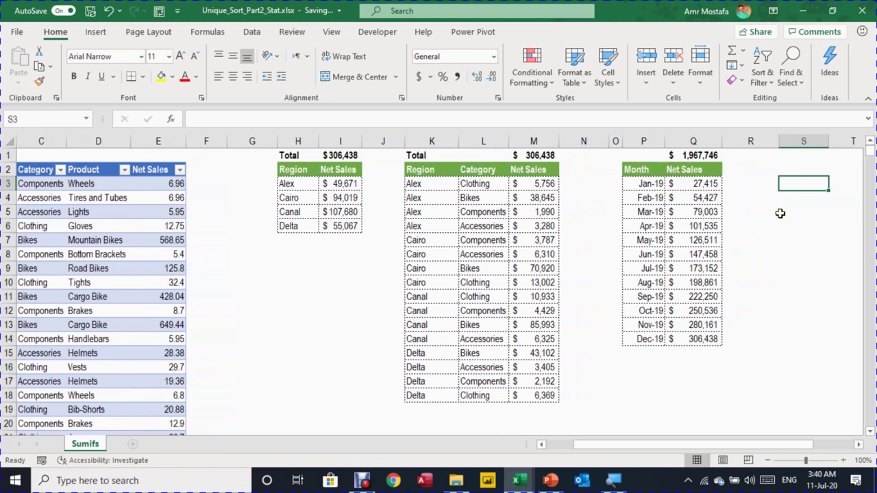
{"action": "type", "text": "="}
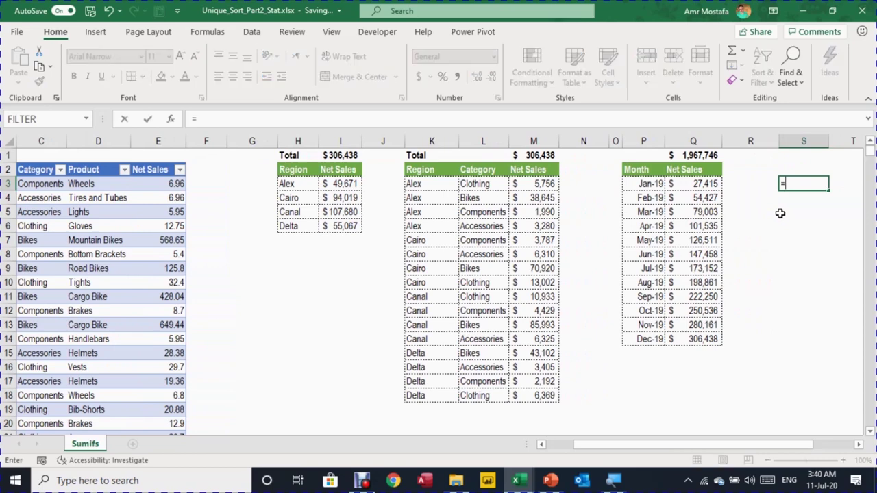
{"action": "type", "text": "Dau"}
{"action": "key", "text": "BackSpace"}
{"action": "type", "text": "y"}
{"action": "key", "text": "Tab"}
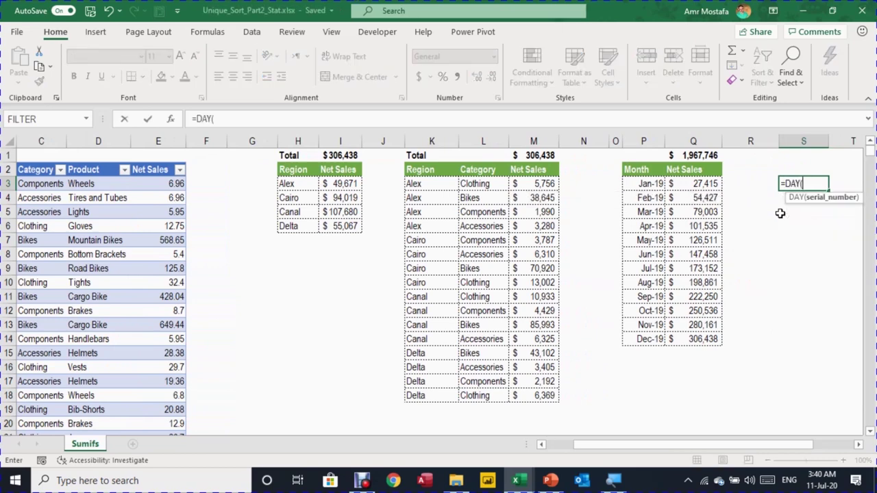
{"action": "key", "text": "Left"}
{"action": "key", "text": "Left"}
{"action": "key", "text": "Left"}
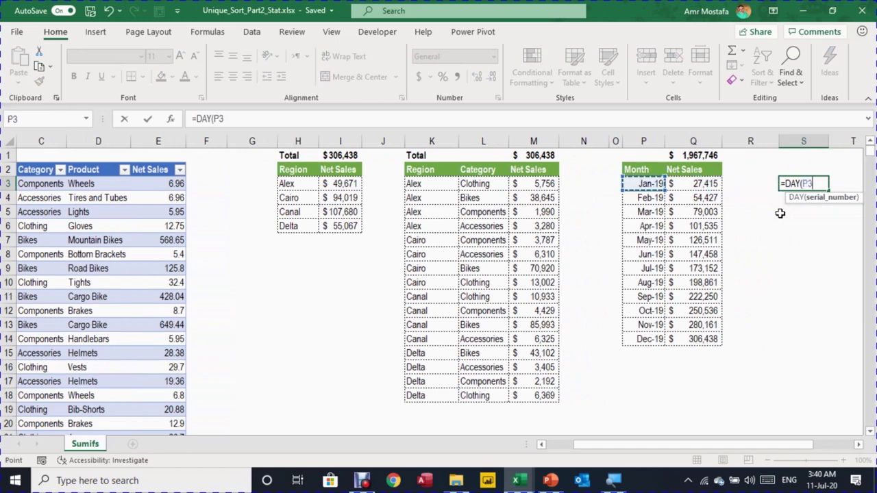
{"action": "type", "text": ")"}
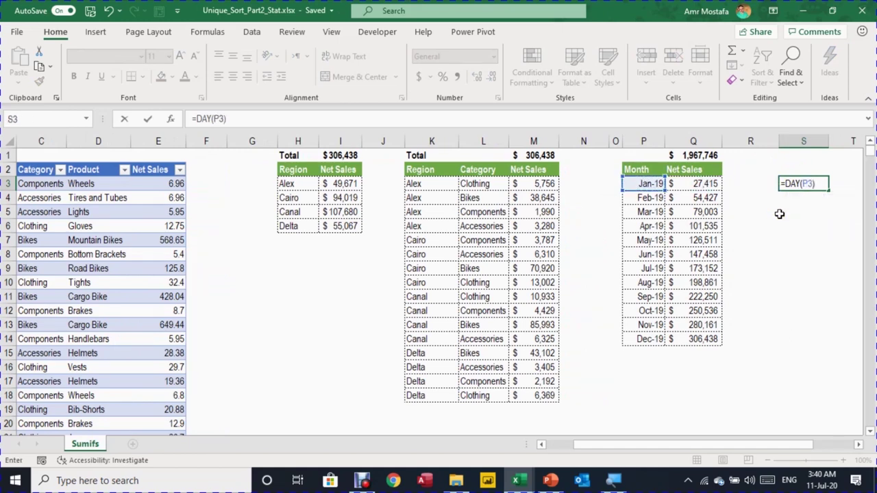
{"action": "key", "text": "ctrl+Return"}
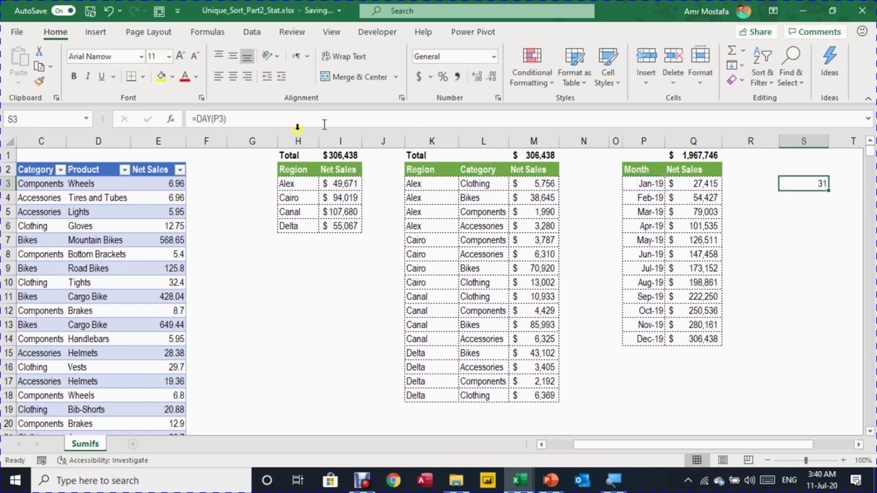
Extend the S3 formula to the whole month spill, making it =DAY(P3#)
{"action": "left_click", "coordinate": [224, 119]}
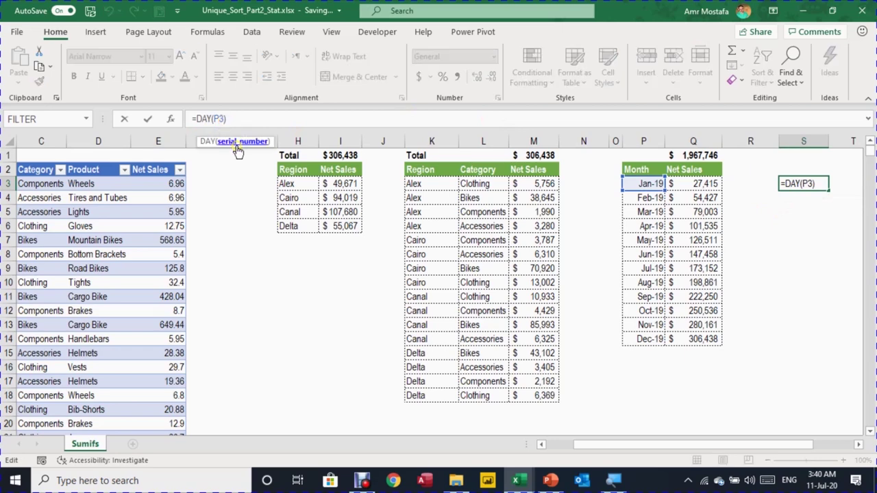
{"action": "type", "text": "#"}
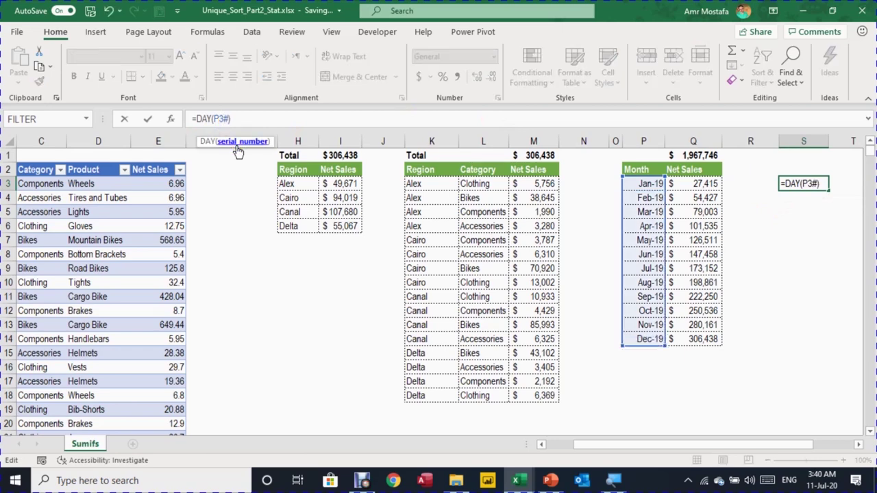
{"action": "key", "text": "Return"}
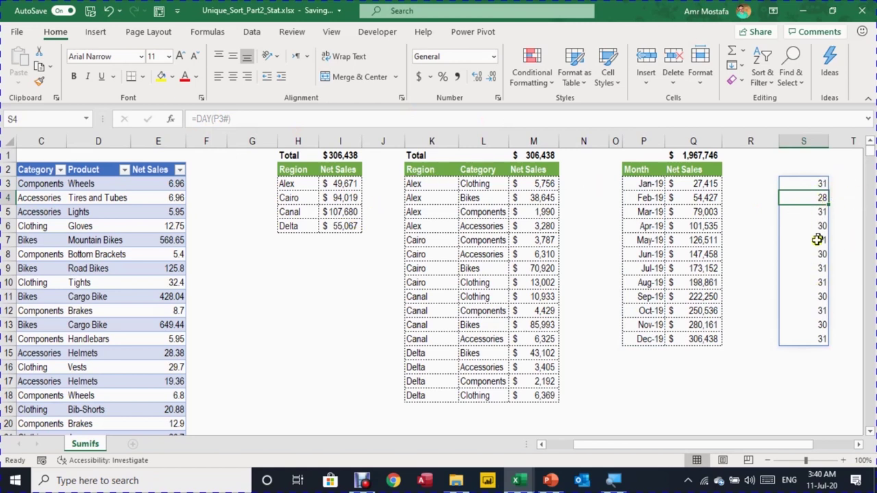
Change the S3 formula to =P3#-DAY(P3#) to return the previous month's end date for every month
{"action": "left_click", "coordinate": [798, 184]}
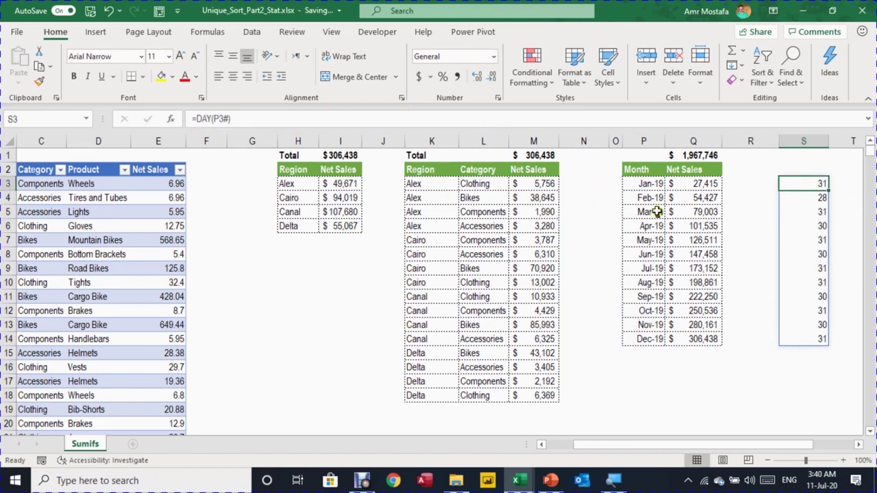
{"action": "left_click", "coordinate": [199, 117]}
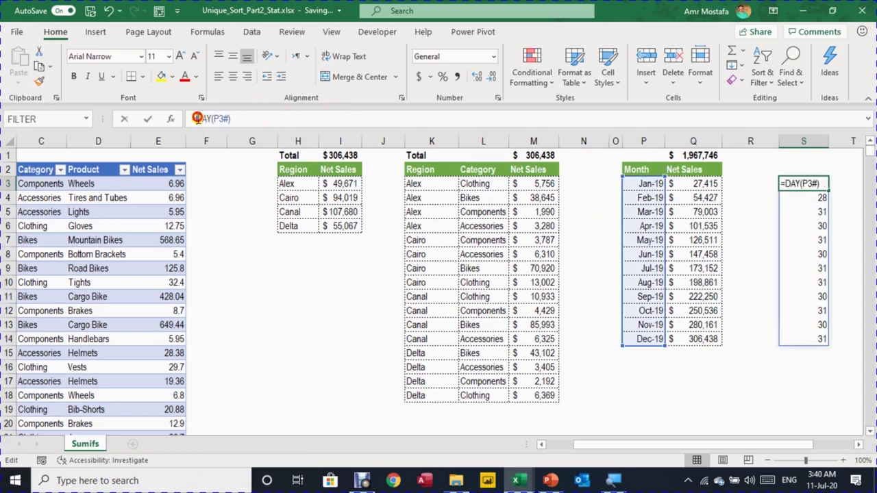
{"action": "type", "text": "P"}
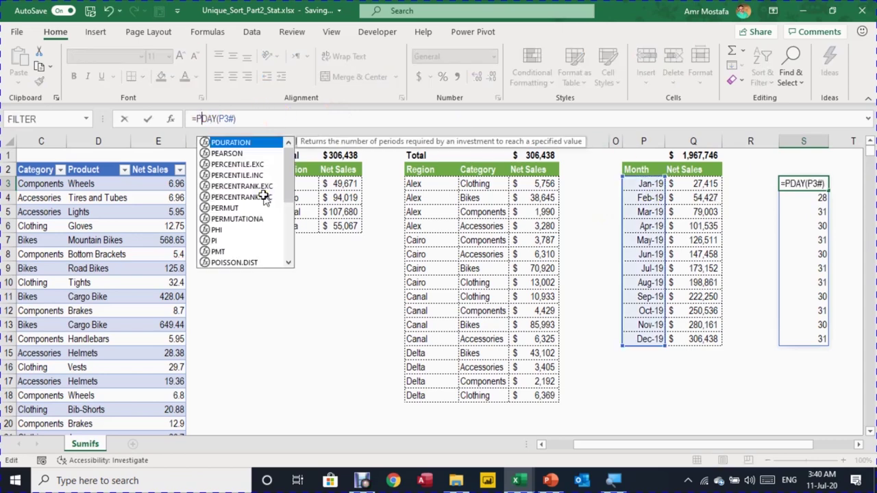
{"action": "type", "text": "3#-"}
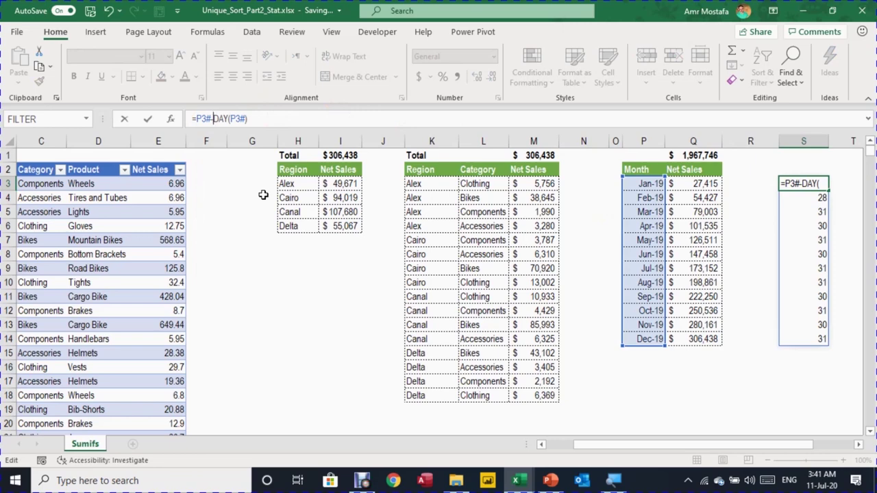
{"action": "key", "text": "Return"}
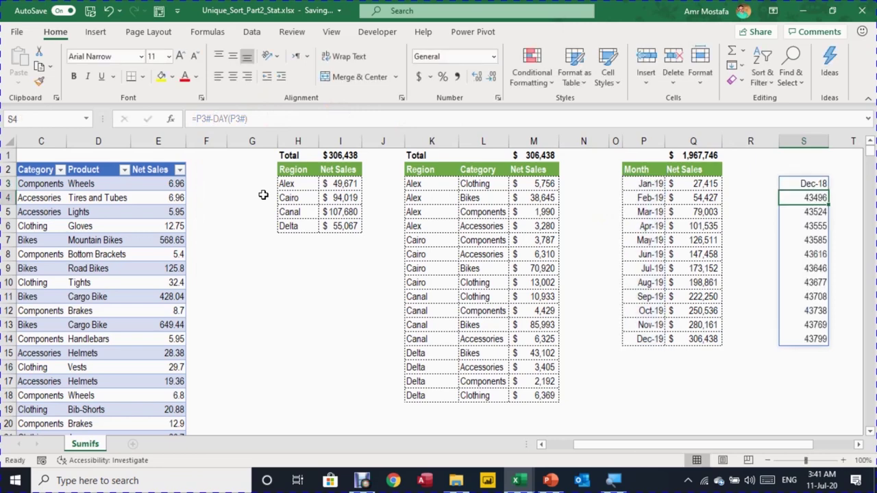
Format the spilled values in S3:S14 as day-month-year dates
{"action": "key", "text": "Up"}
{"action": "key", "text": "ctrl+shift+Down"}
{"action": "key", "text": "ctrl+shift+3"}
{"action": "left_click", "coordinate": [801, 184]}
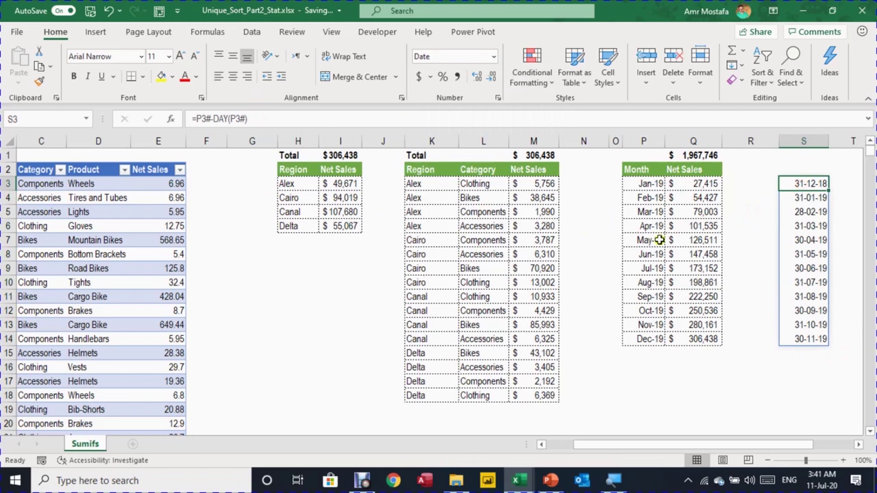
Add SalesData[Date] as the second criteria range in the monthly SUMIFS formula in Q3
{"action": "left_click", "coordinate": [693, 185]}
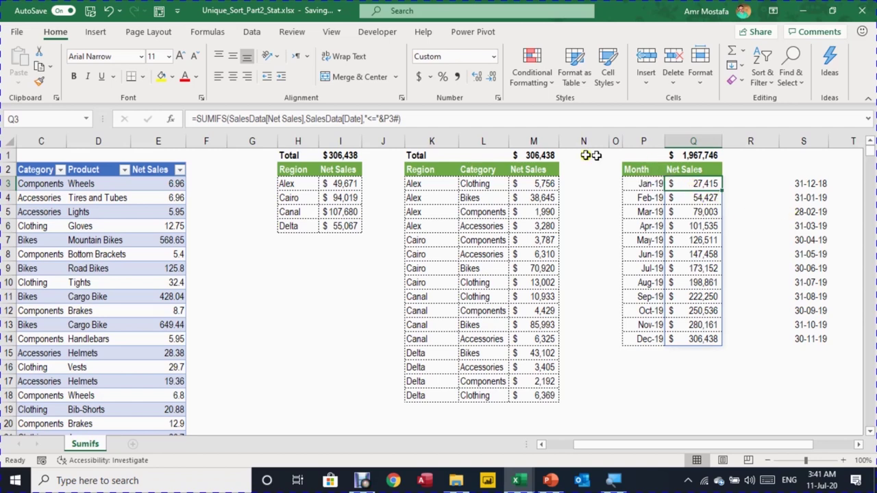
{"action": "left_click", "coordinate": [650, 187]}
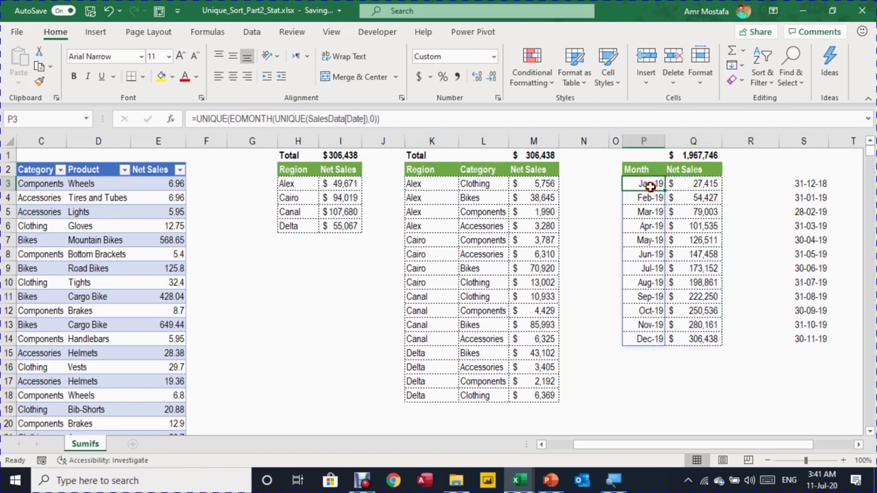
{"action": "left_click", "coordinate": [702, 185]}
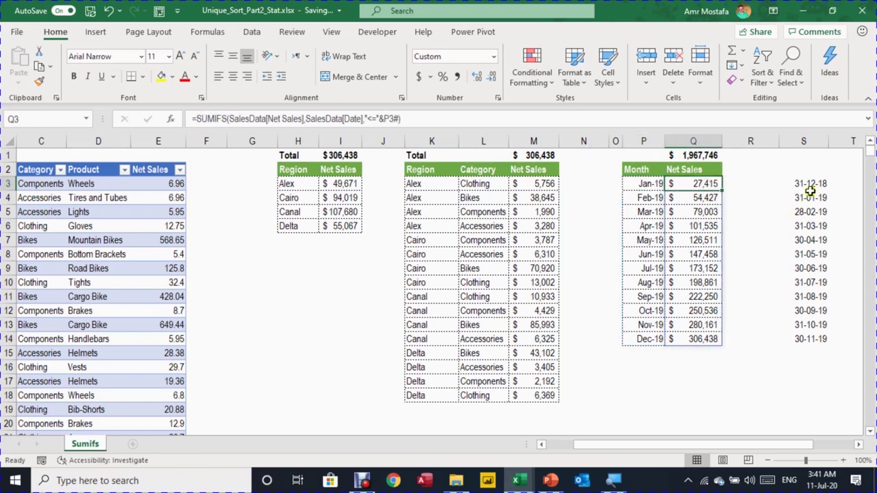
{"action": "left_click", "coordinate": [403, 118]}
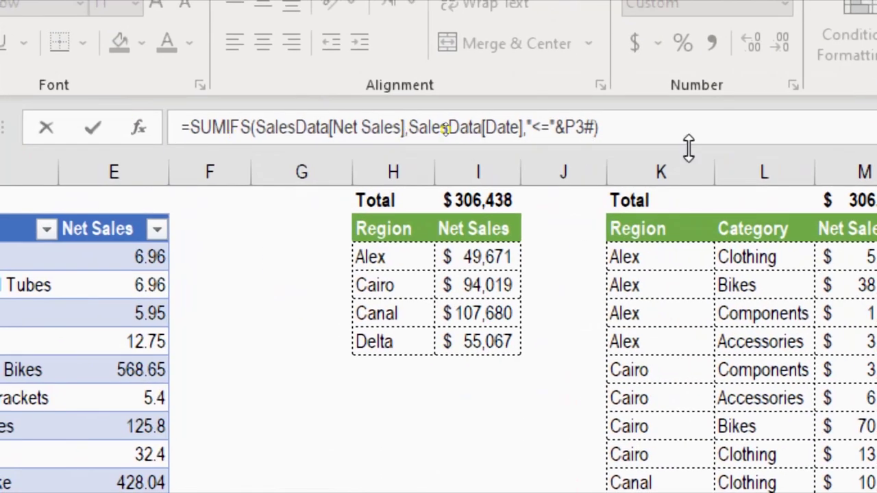
{"action": "left_click", "coordinate": [598, 128]}
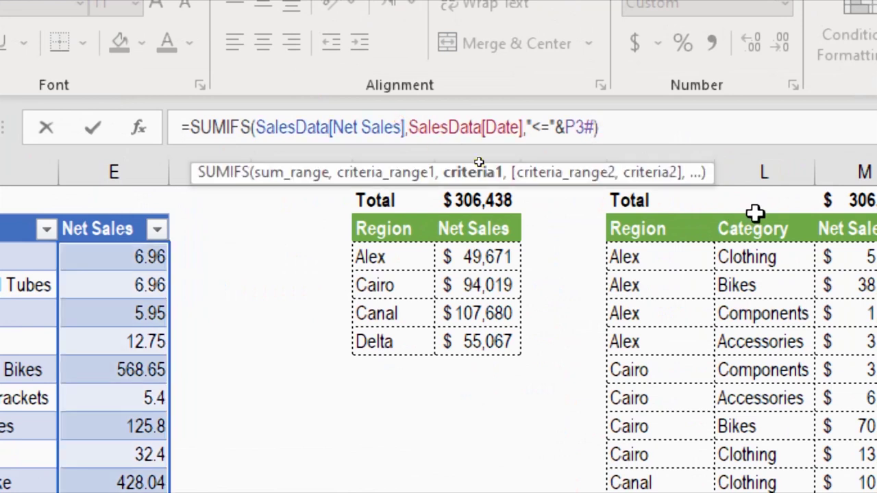
{"action": "type", "text": ","}
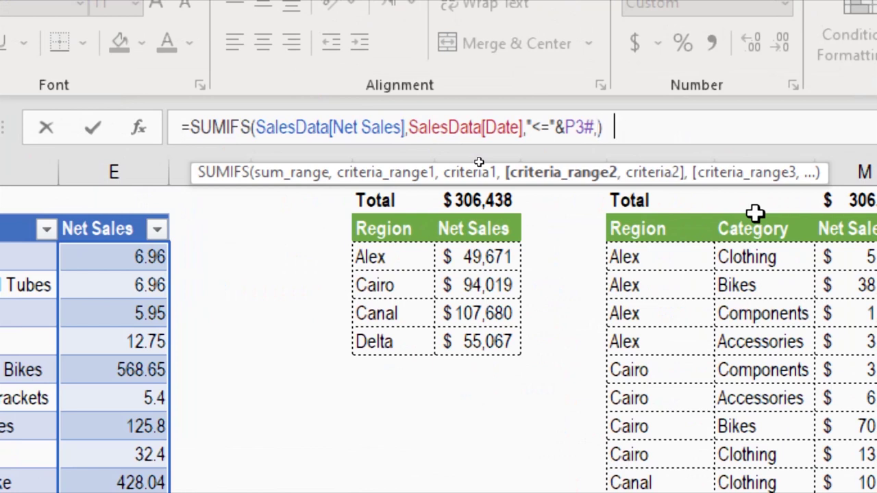
{"action": "type", "text": "sa"}
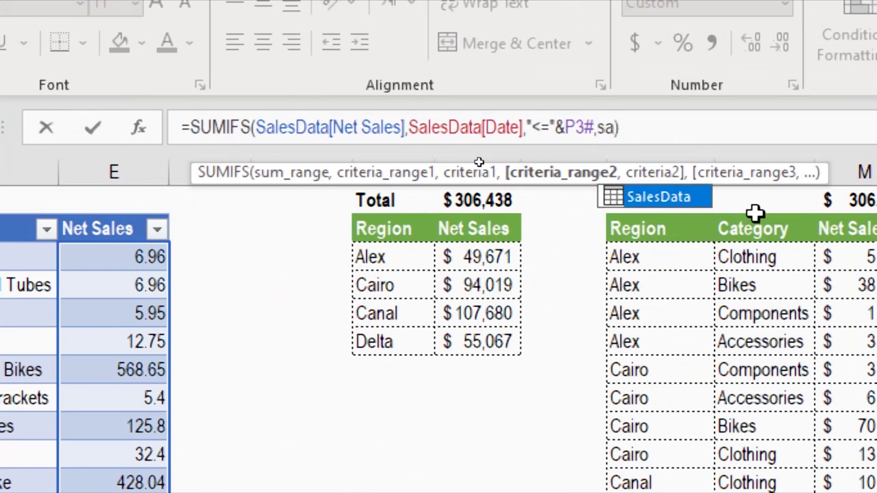
{"action": "key", "text": "Tab"}
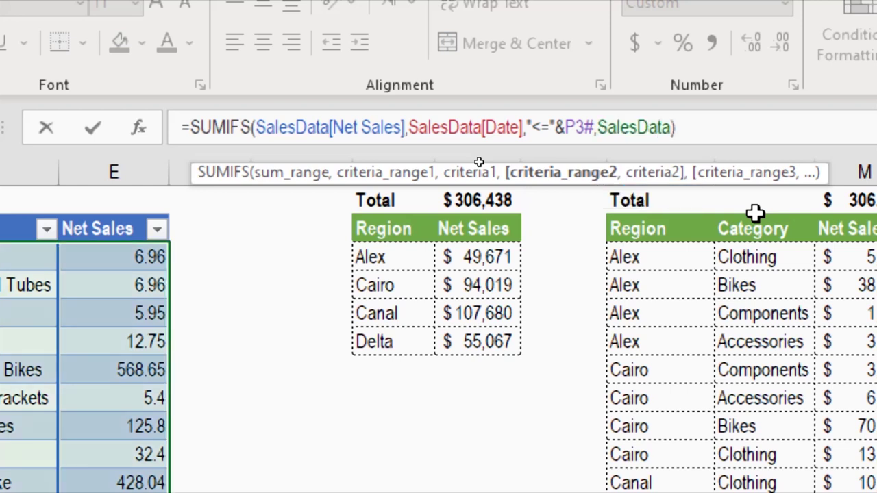
{"action": "type", "text": "[da"}
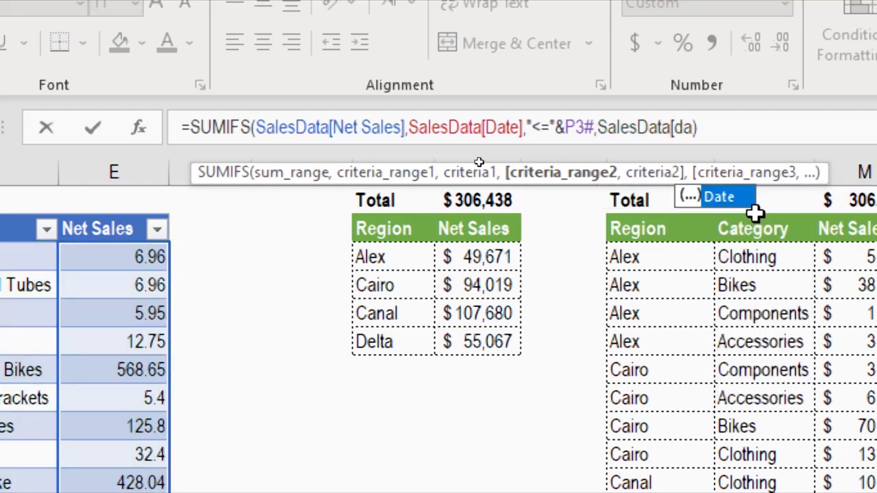
{"action": "key", "text": "Tab"}
{"action": "type", "text": "]"}
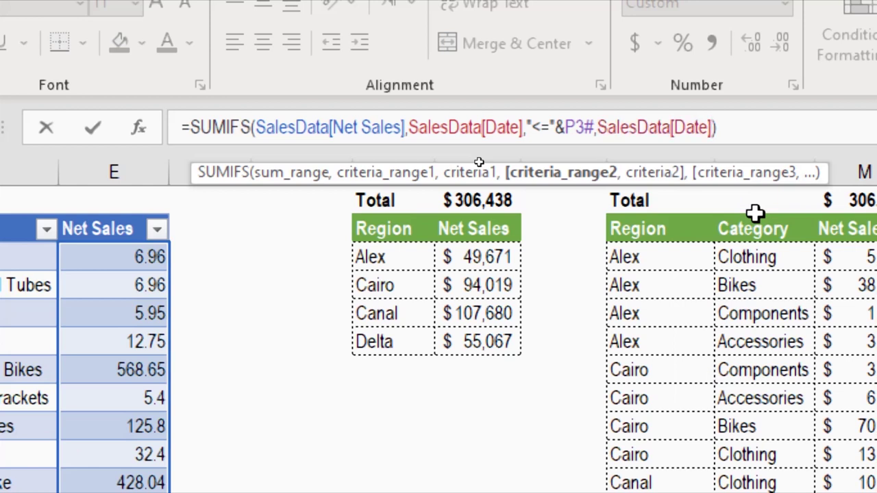
Complete the Q3 SUMIFS with the second criterion ">"&S3# so each month counts only dates after the previous month-end
{"action": "type", "text": ","}
{"action": "type", "text": "\">"}
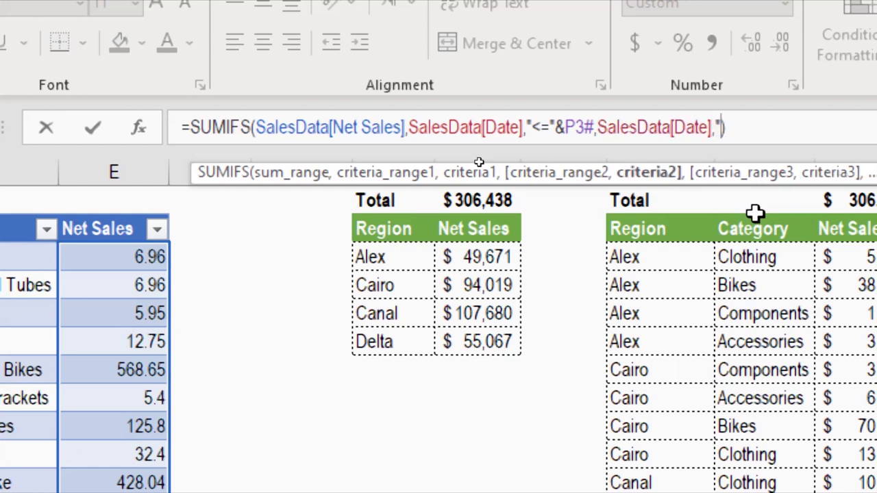
{"action": "type", "text": "\")"}
{"action": "key", "text": "Left"}
{"action": "type", "text": "&"}
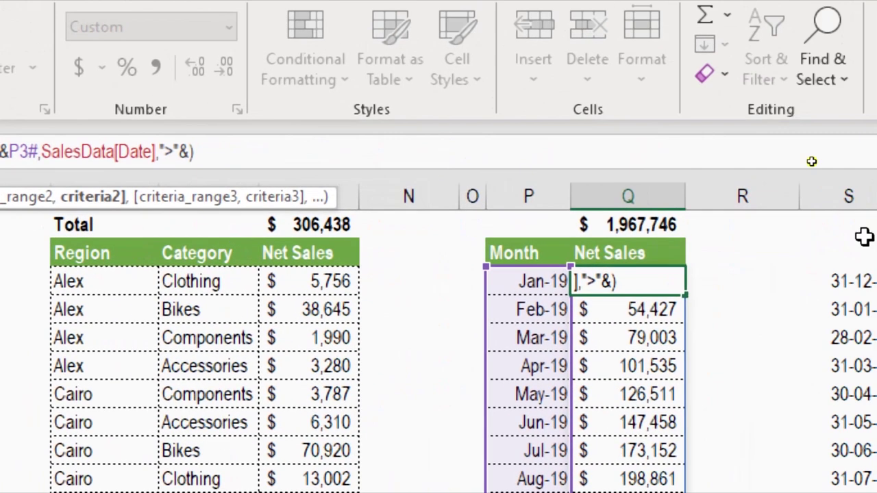
{"action": "left_click", "coordinate": [841, 281]}
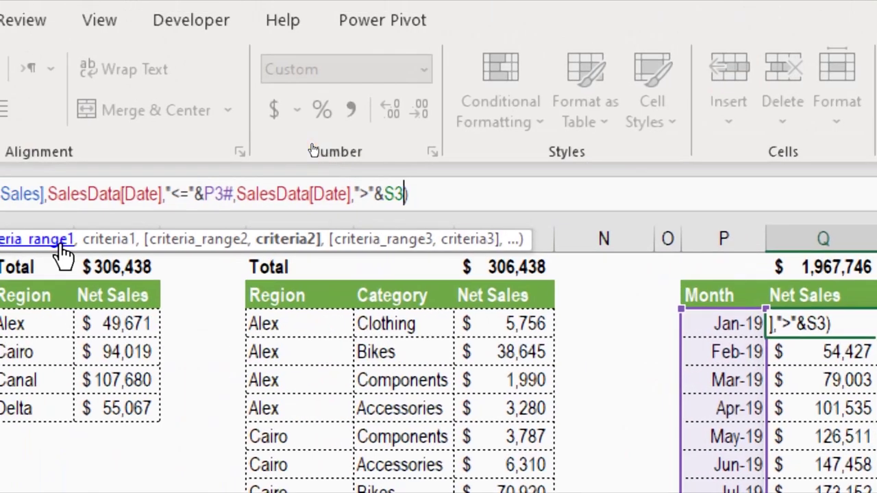
{"action": "type", "text": "#"}
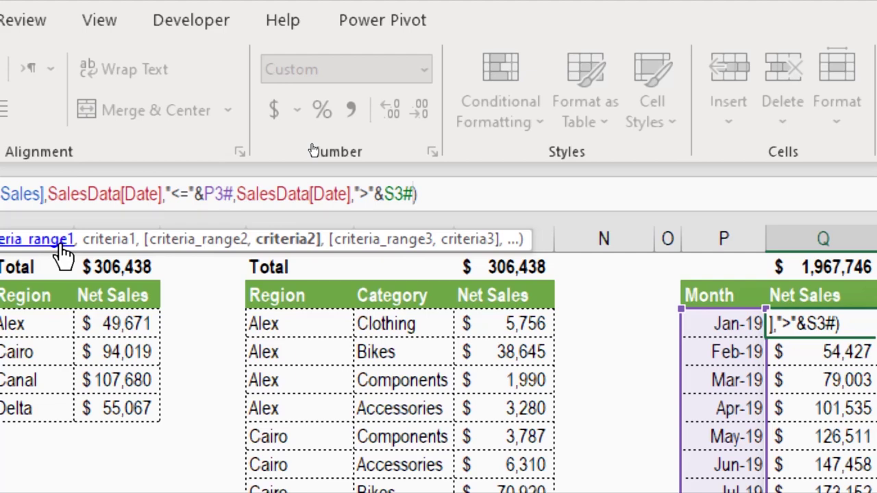
{"action": "key", "text": "Return"}
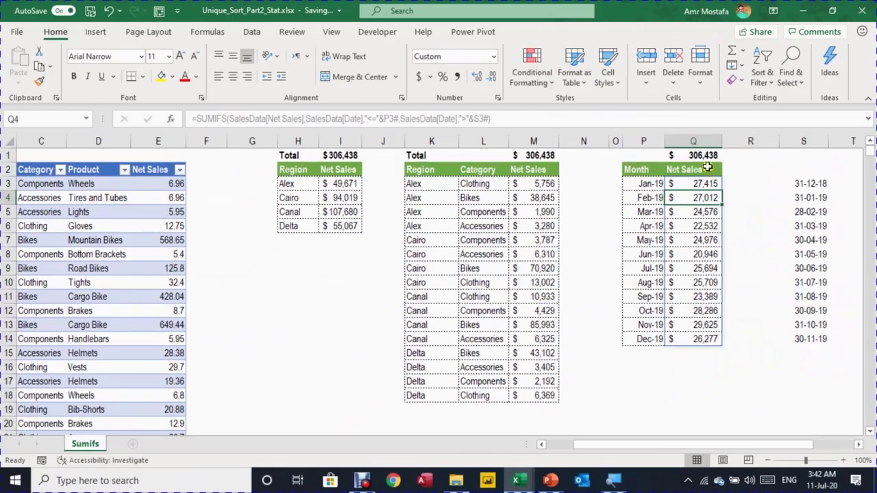
Check the Q1 total formula and the sum of the monthly net sales in Q3:Q14
{"action": "left_click", "coordinate": [636, 53]}
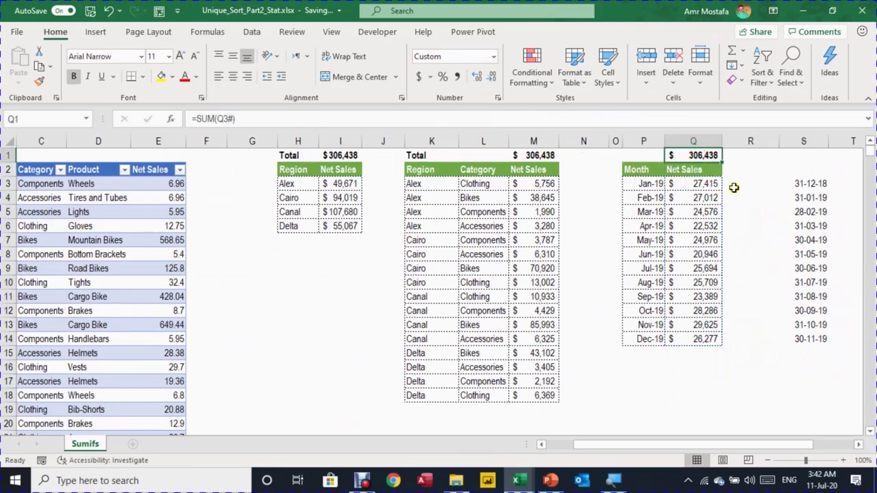
{"action": "left_click_drag", "start_coordinate": [706, 184], "coordinate": [705, 339]}
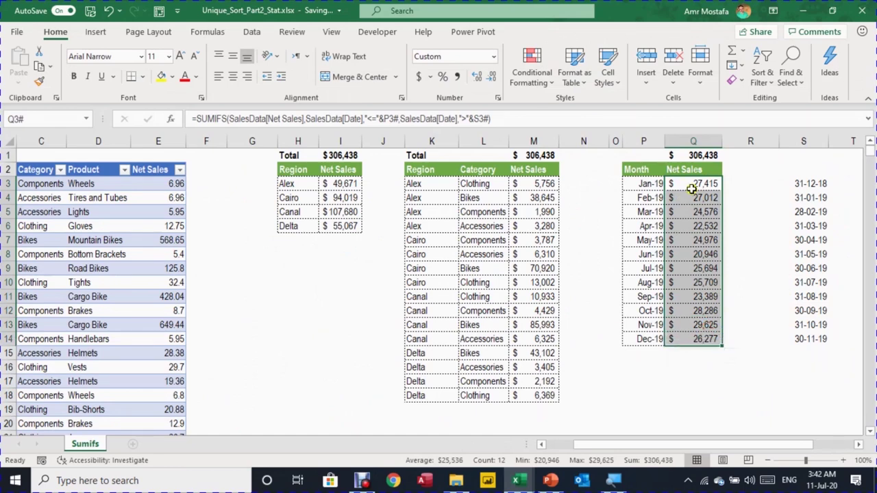
{"action": "left_click", "coordinate": [693, 185]}
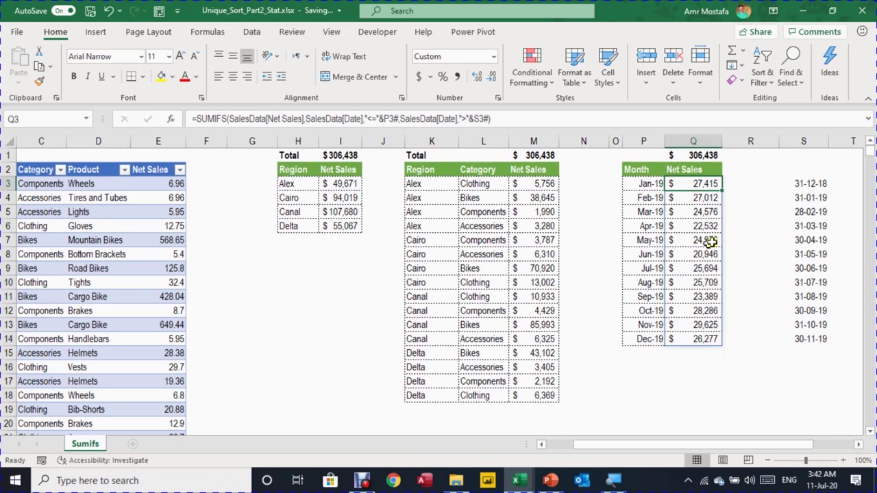
Replace S3# in the Q3 SUMIFS formula with (P3#-DAY(P3#)), copying the expression from the helper formula in S3
{"action": "left_click", "coordinate": [813, 182]}
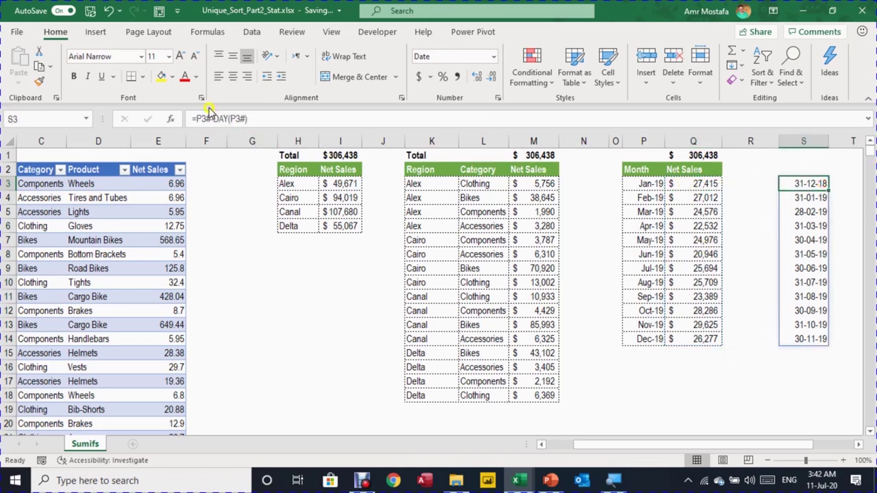
{"action": "left_click_drag", "start_coordinate": [254, 119], "coordinate": [196, 120]}
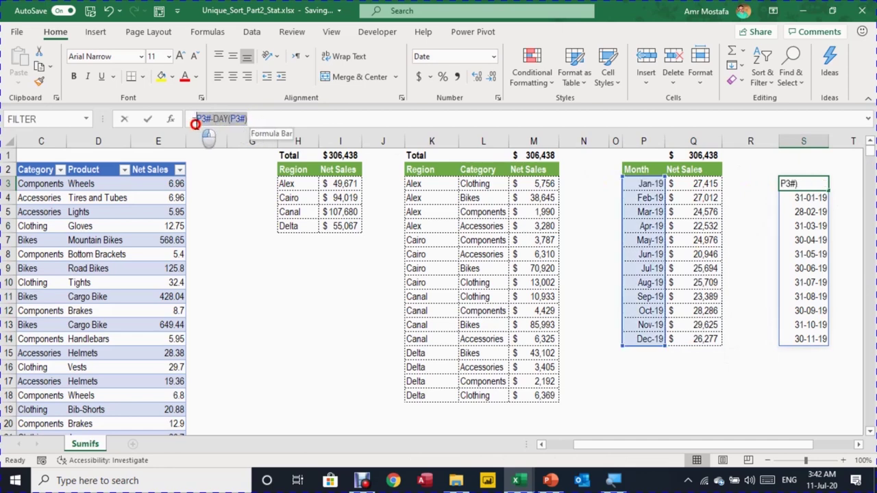
{"action": "key", "text": "ctrl+c"}
{"action": "key", "text": "Escape"}
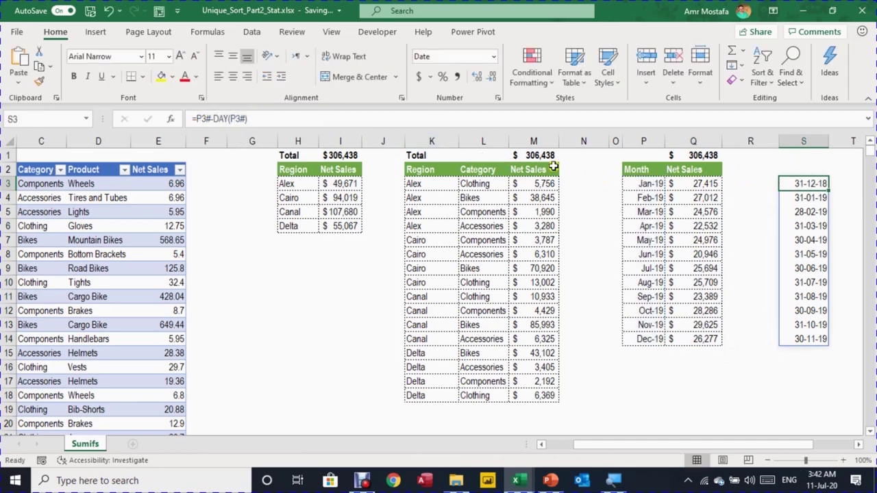
{"action": "left_click", "coordinate": [691, 183]}
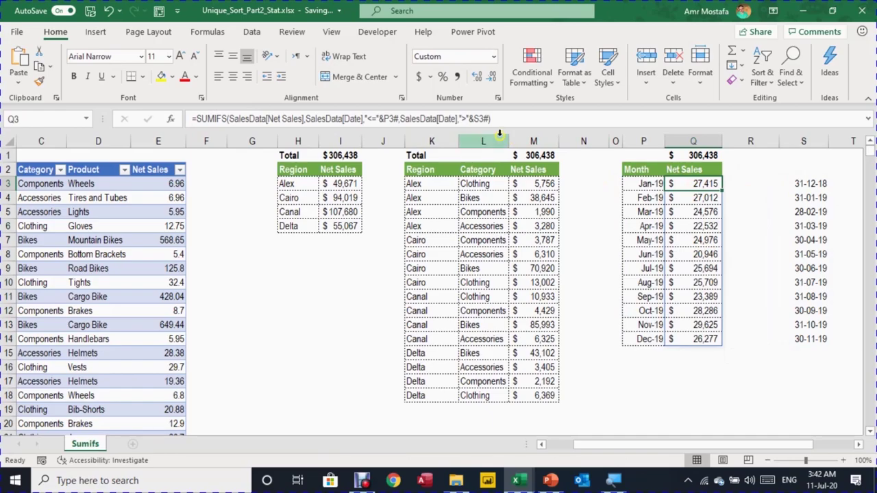
{"action": "left_click_drag", "start_coordinate": [473, 119], "coordinate": [488, 120]}
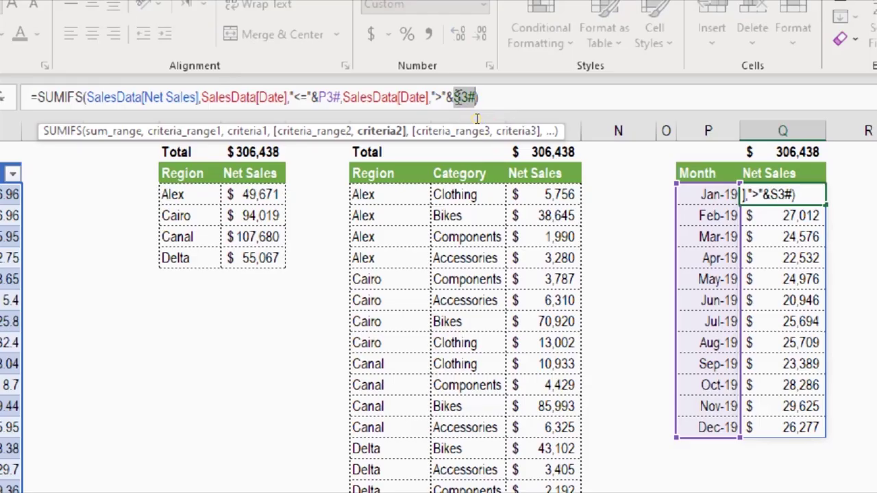
{"action": "key", "text": "Delete"}
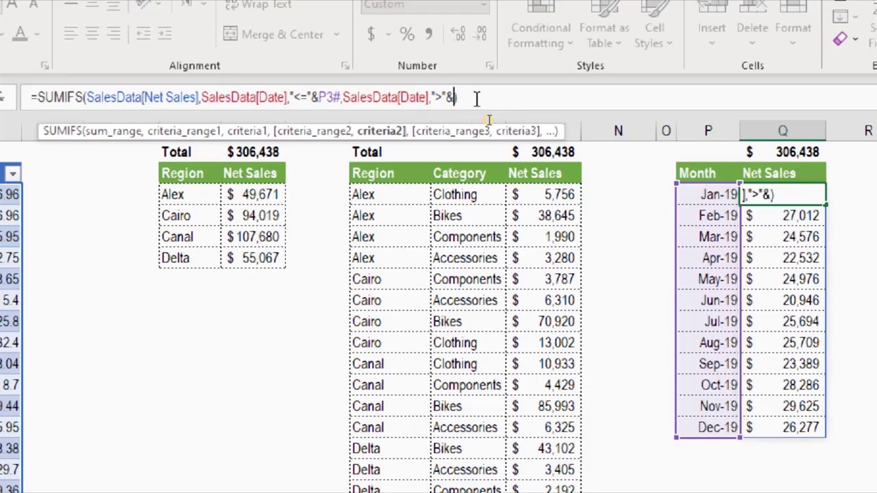
{"action": "type", "text": "(P3#-DAY(P3#)"}
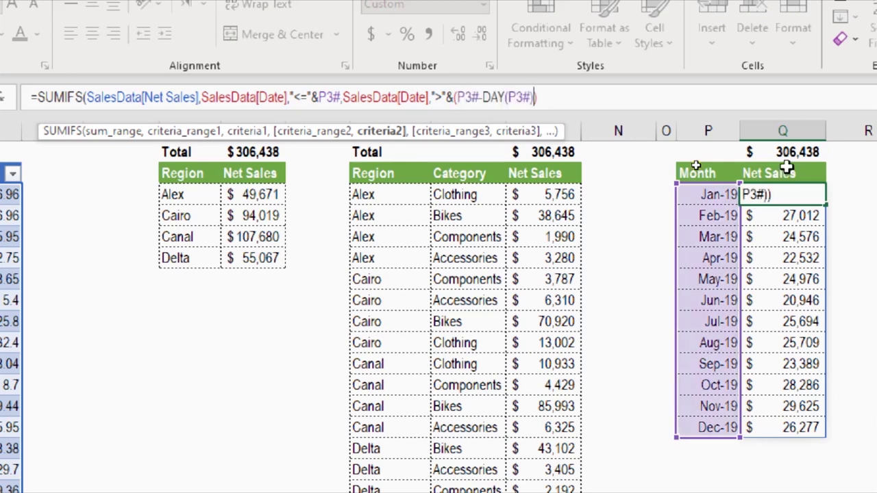
{"action": "type", "text": ")"}
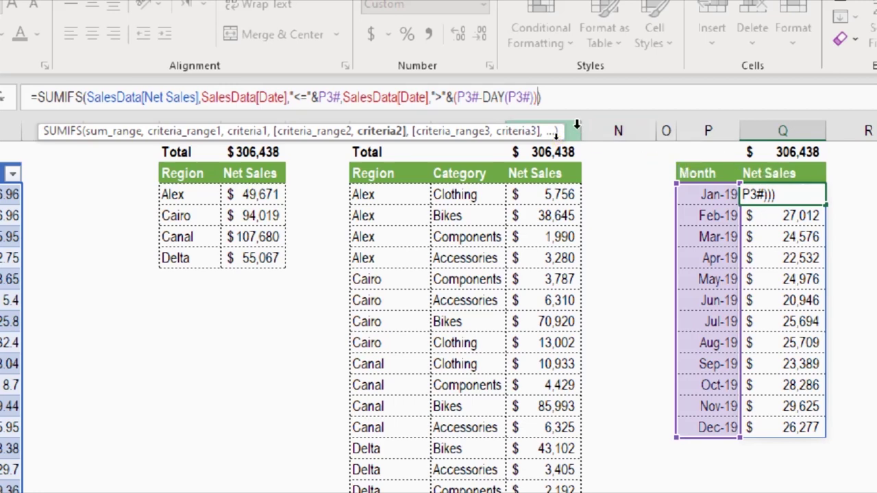
{"action": "key", "text": "Return"}
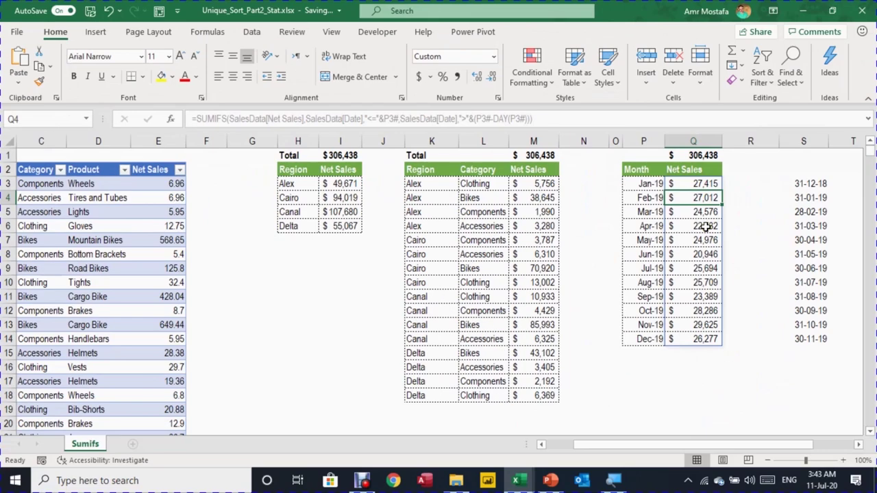
Delete the helper formula in S3 together with its spilled dates
{"action": "left_click", "coordinate": [803, 182]}
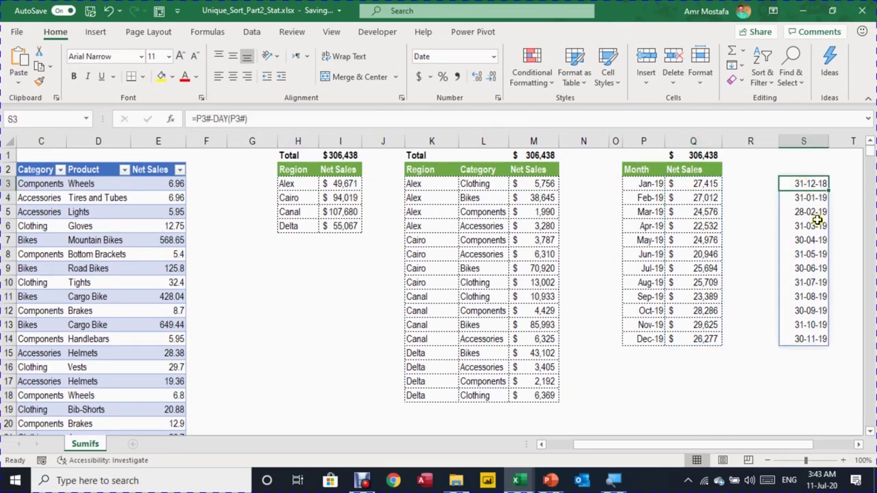
{"action": "key", "text": "Delete"}
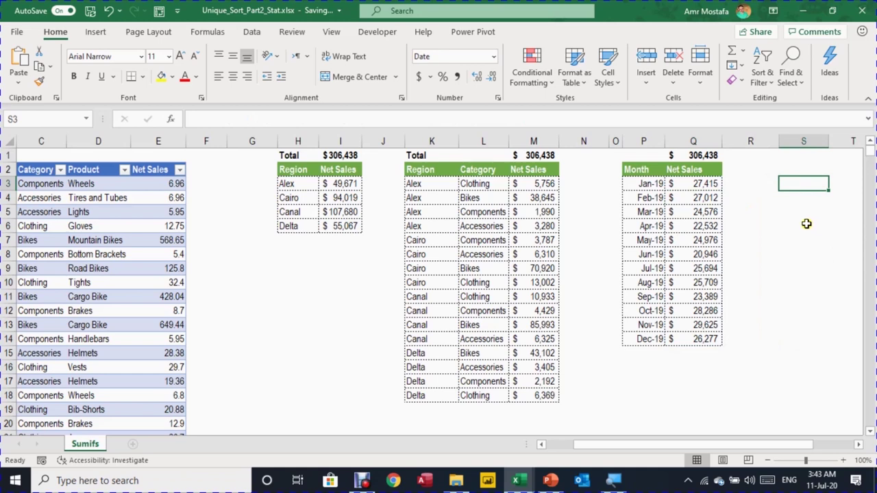